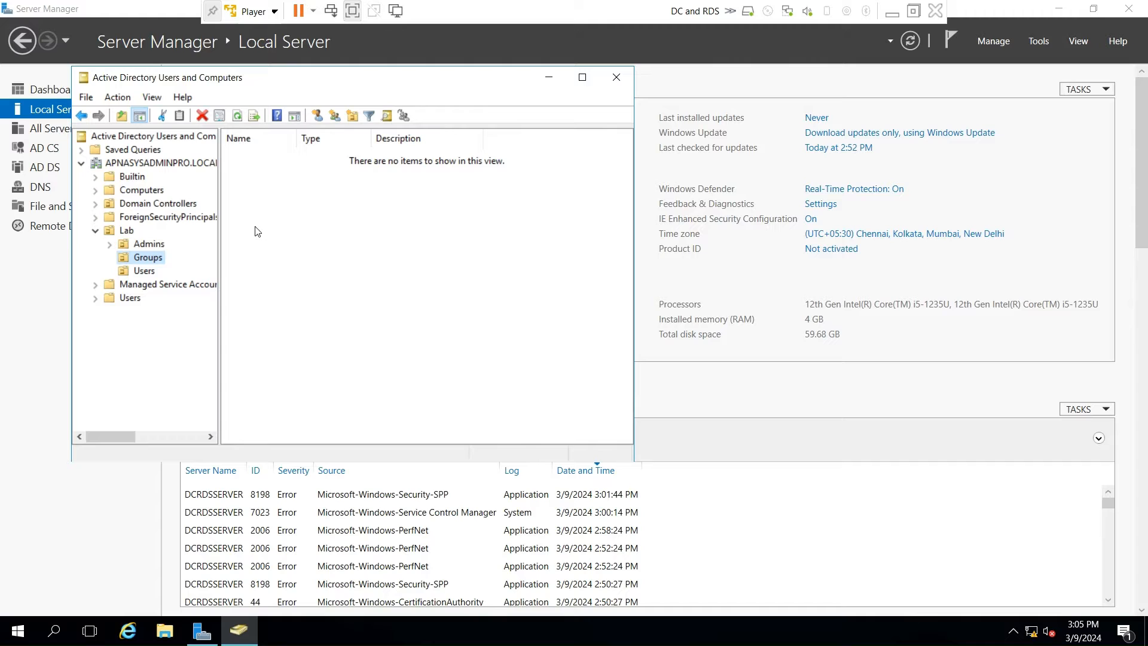
- Create the global security groups Group_Chrome and Group_IE in the Lab domain container's Groups unit
right_click(258, 231)
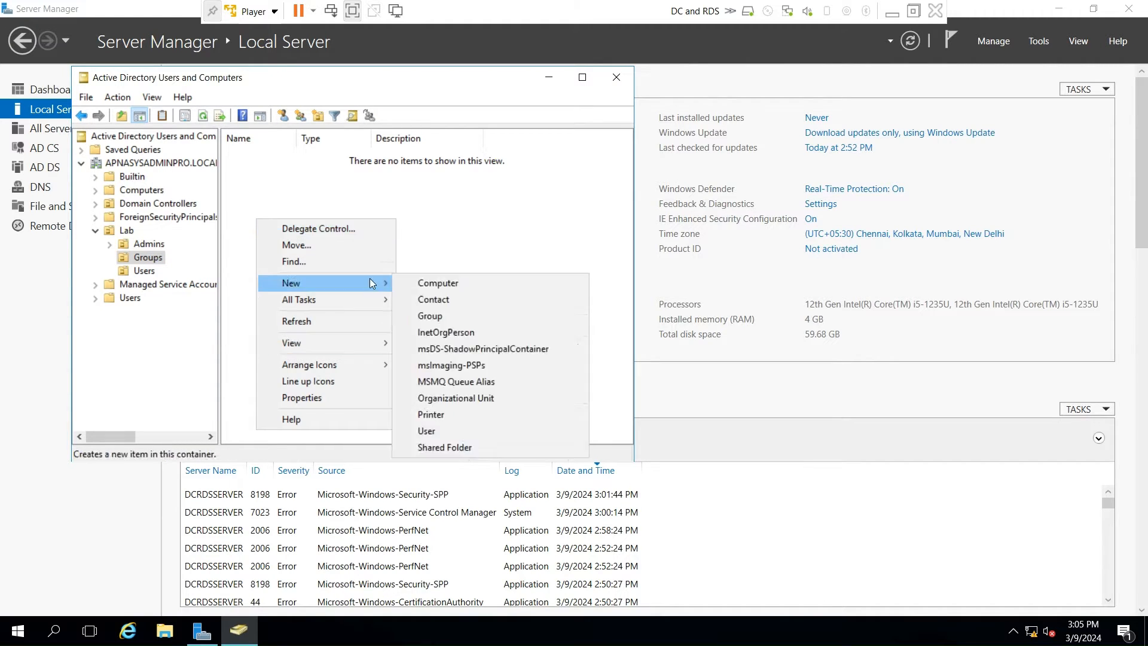
mouse_move(372, 281)
click(459, 317)
text(Group_Chrome)
click(310, 343)
right_click(283, 249)
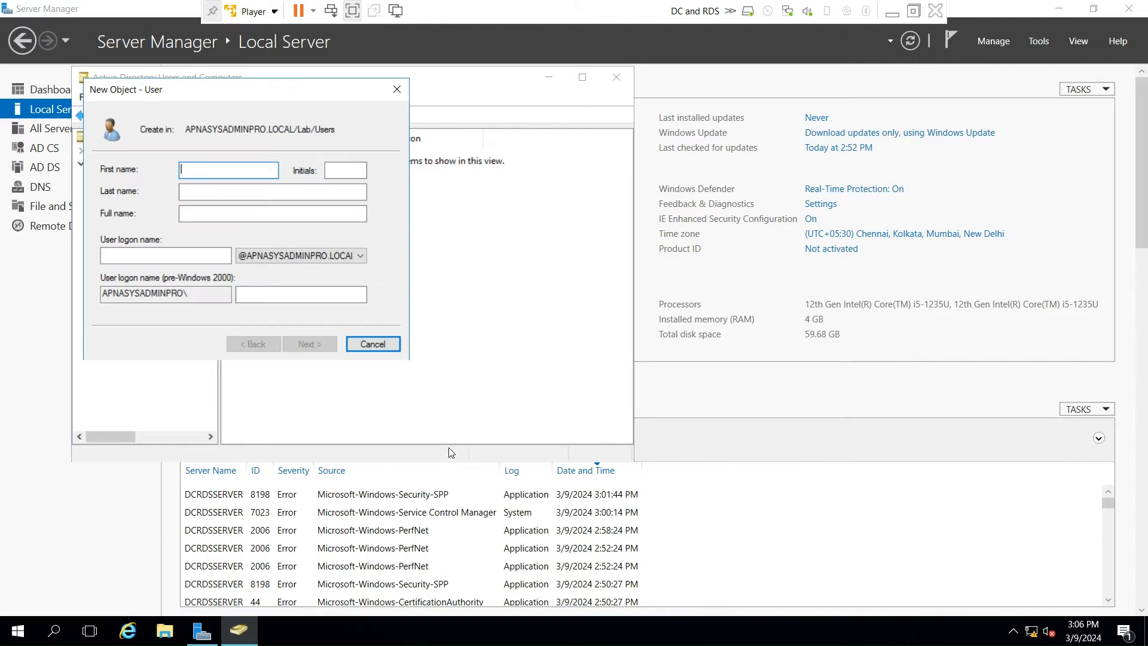
- Create a domain user with first name Chrome and last name User1, entering and confirming the account password
text(Chrome)
key(Tab)
key(Tab)
text(User1)
click(308, 346)
text(Password@123)
key(Tab)
text(Password@123)
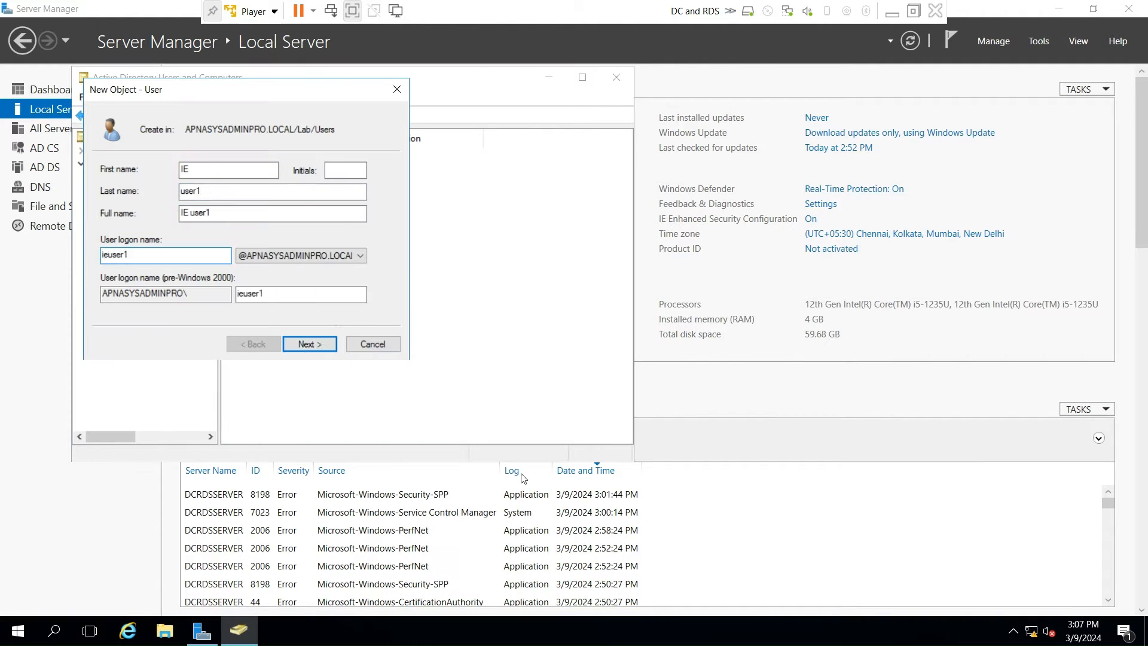
key(Return)
text(Password@123)
key(Tab)
text(Password@123)
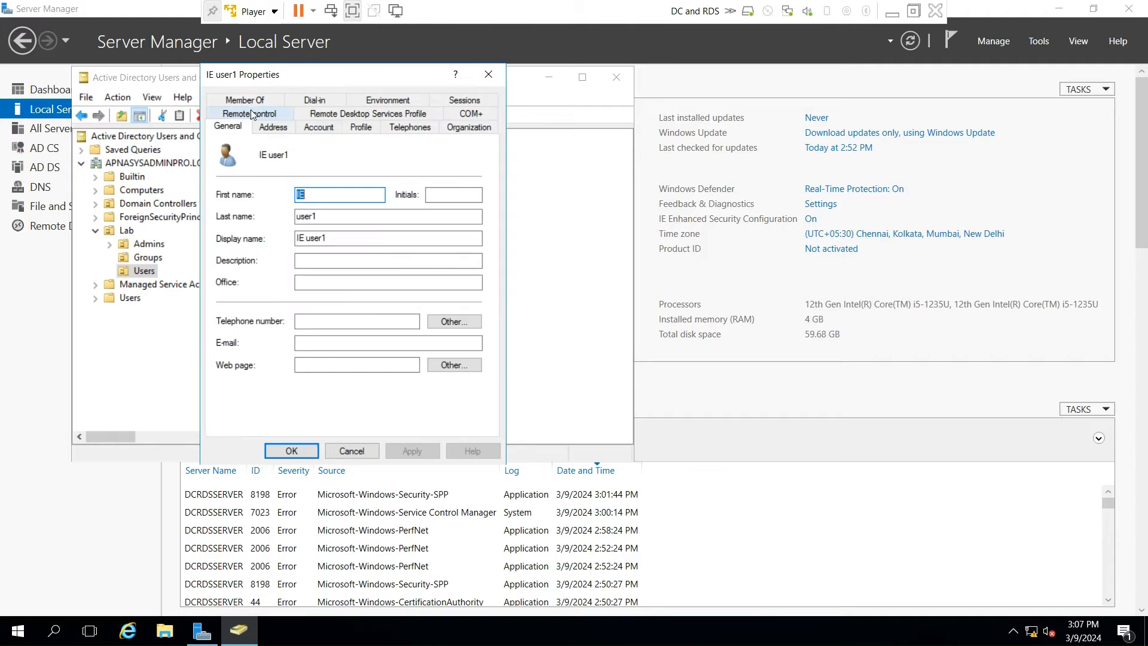
- Check the Remote Desktop Services server page and return to the list of collections
click(244, 125)
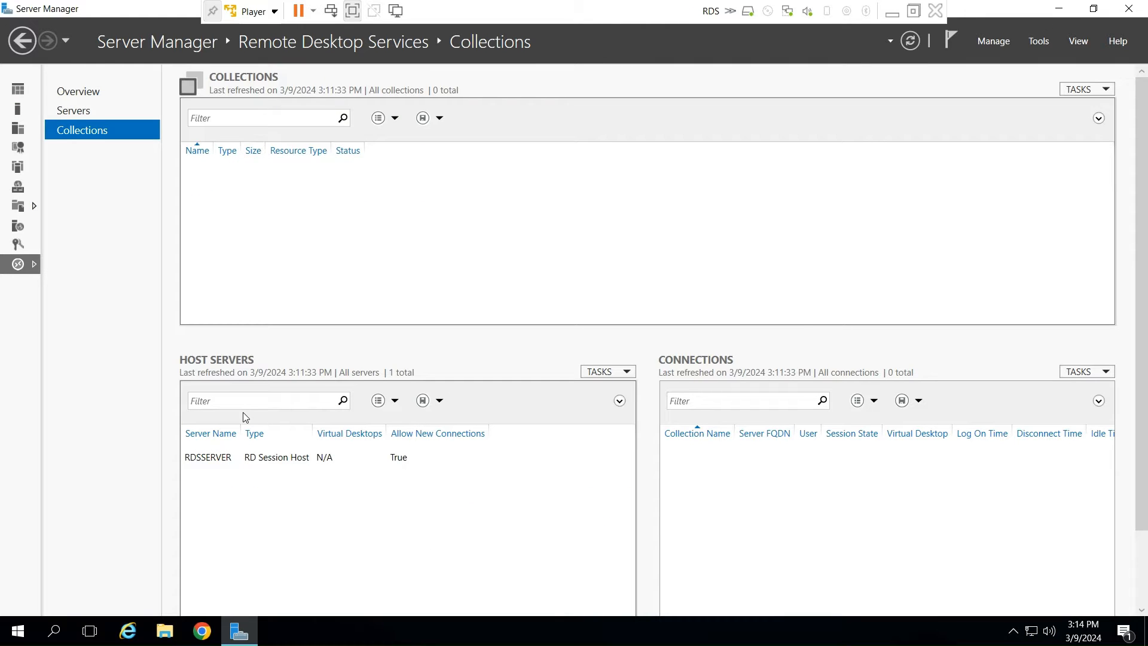
click(78, 112)
click(82, 131)
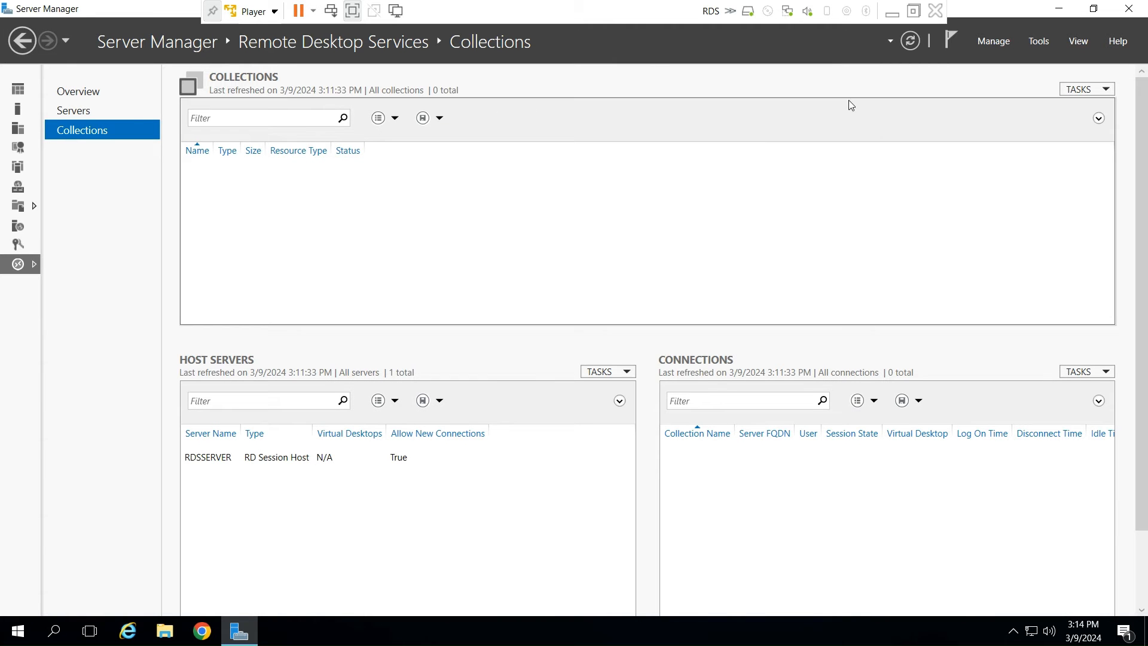
- Start a new session collection named Browser and add RDSSERVER as its RD Session Host server
click(1087, 91)
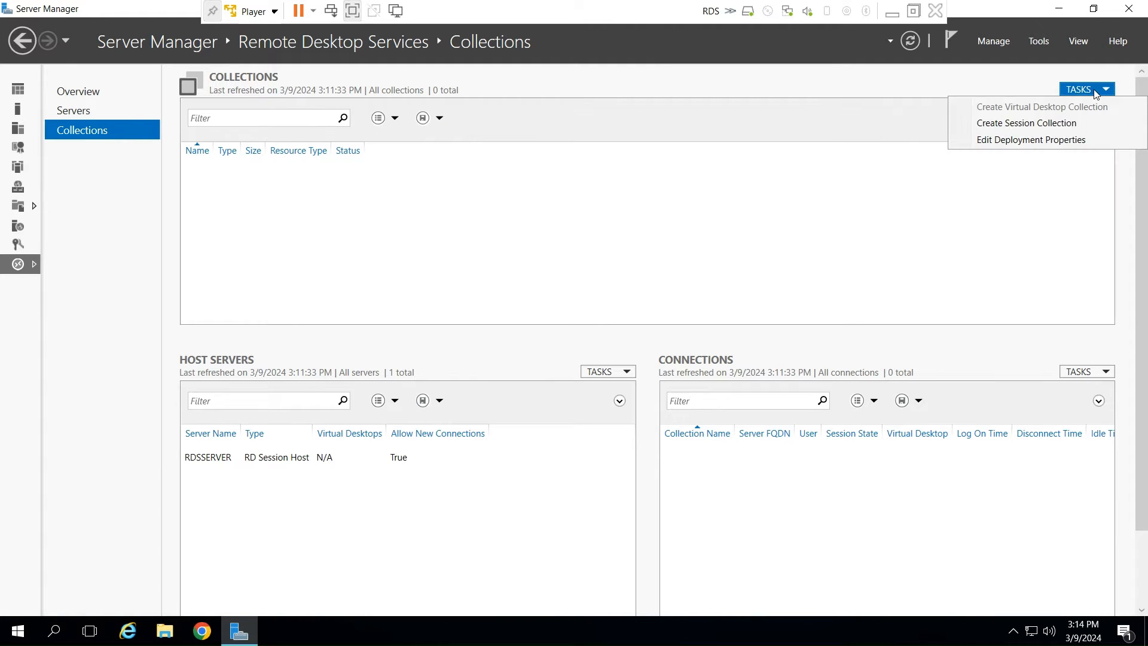
click(1023, 123)
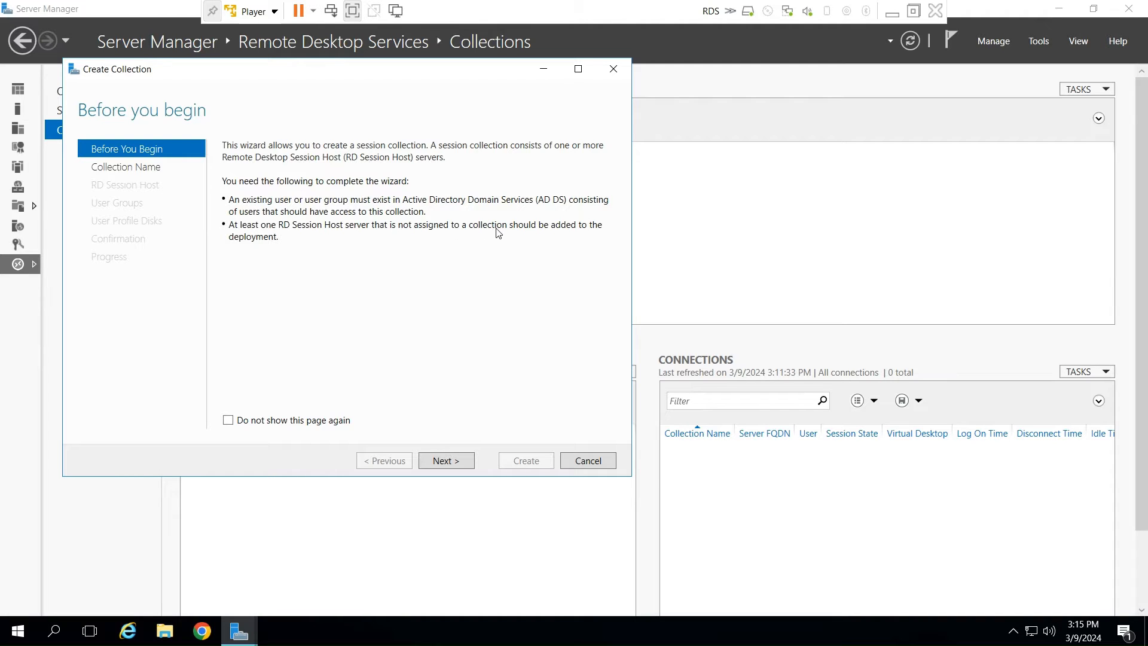
click(459, 466)
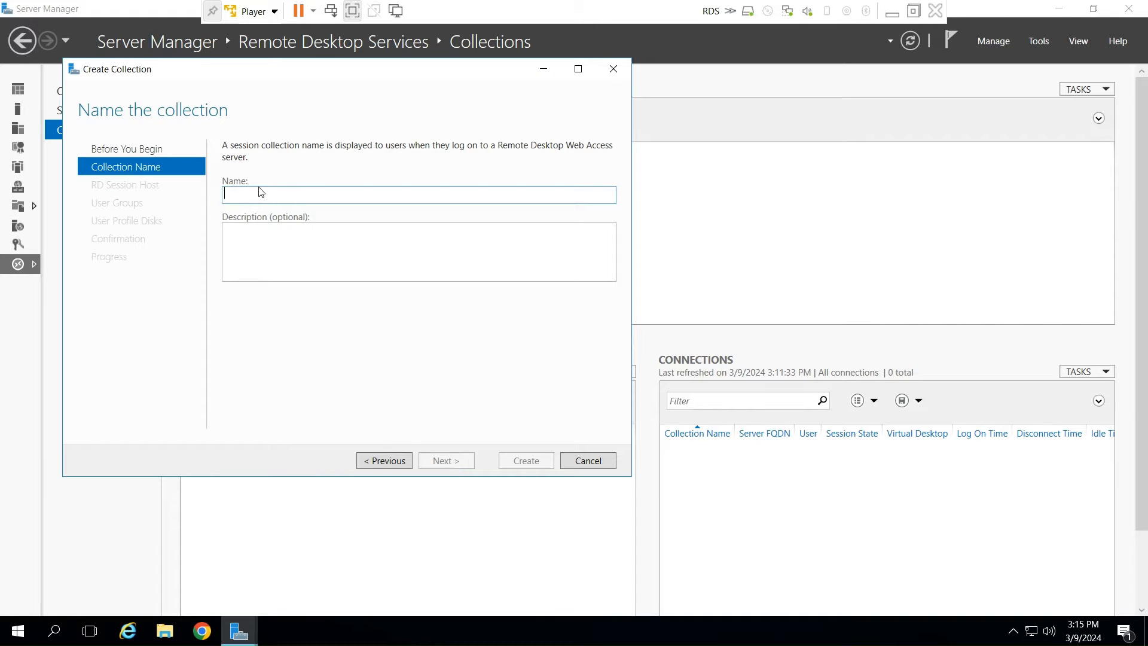
text(bRO)
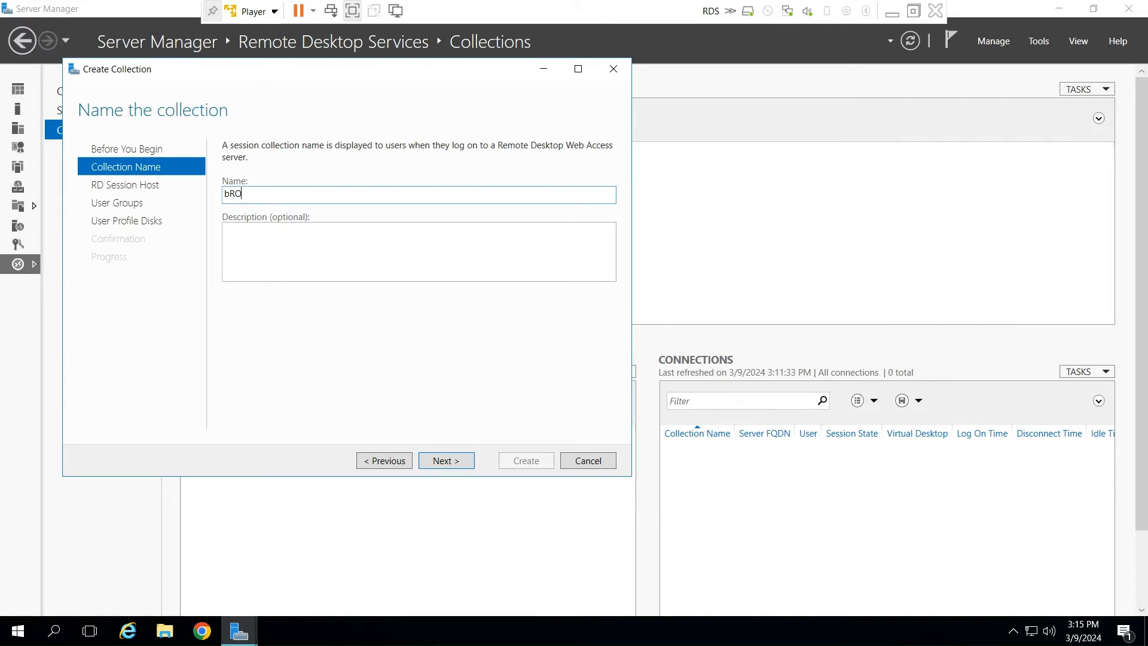
key(BackSpace)
key(BackSpace)
key(BackSpace)
text(B)
click(447, 463)
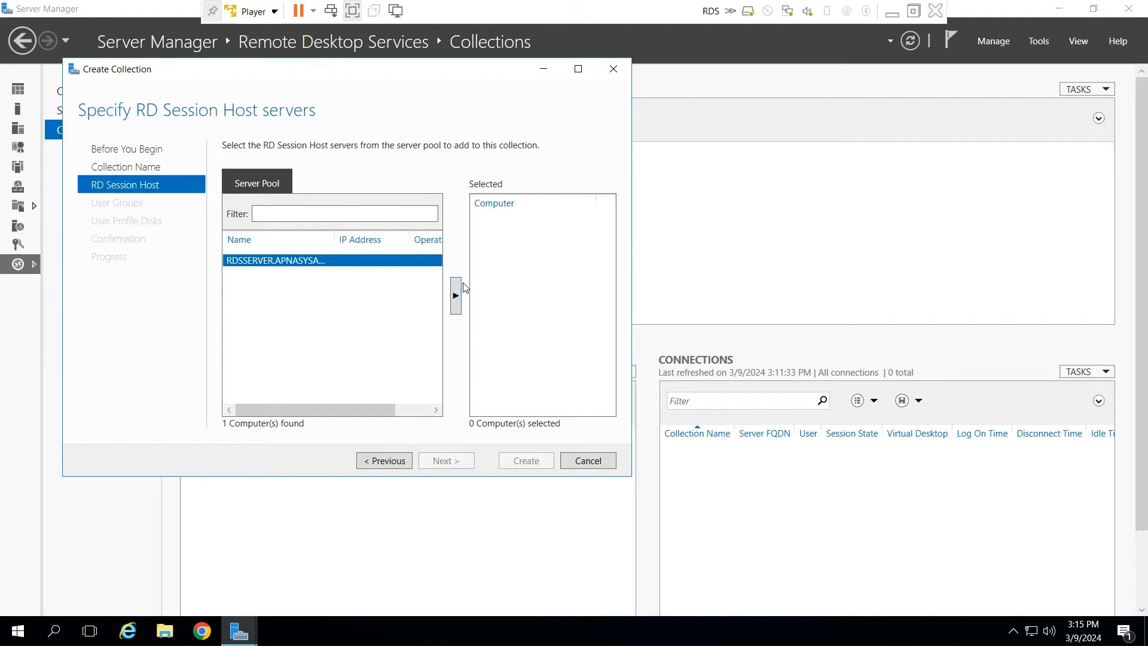
click(457, 309)
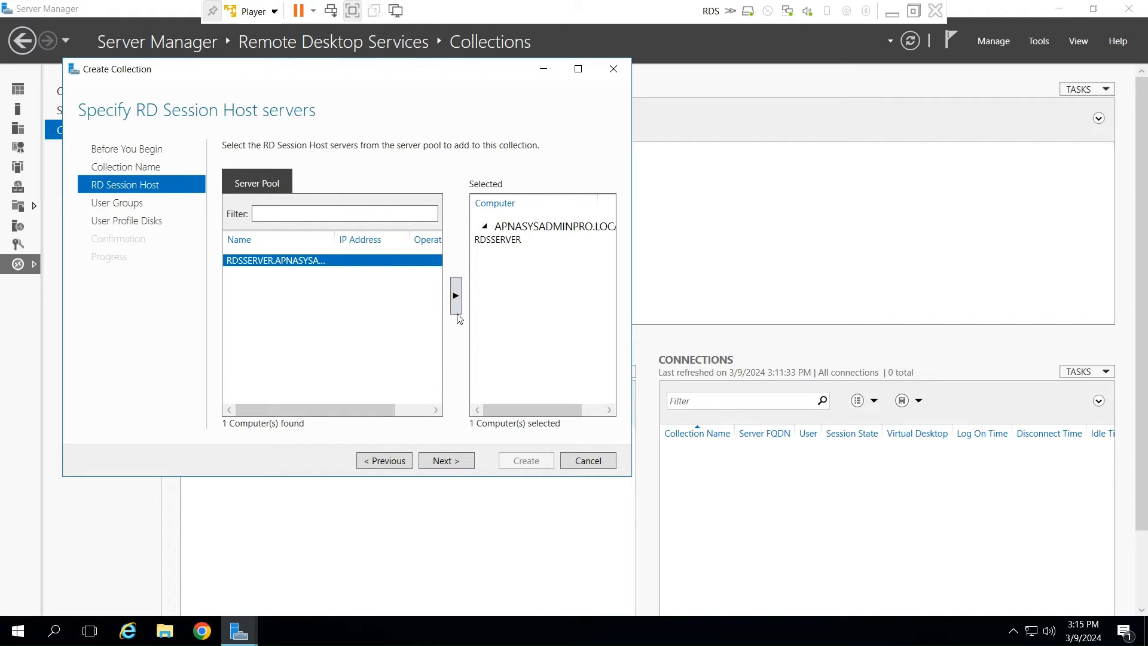
click(444, 461)
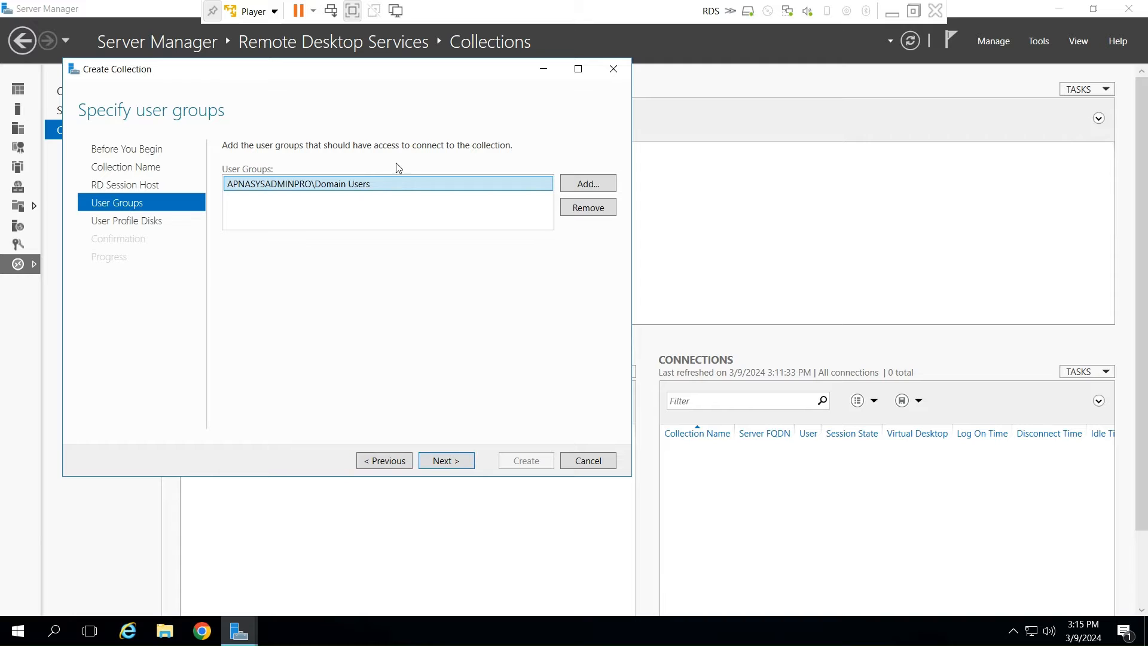
- Give Group_RemoteApp access to the new collection and remove Domain Users from its user groups
click(589, 185)
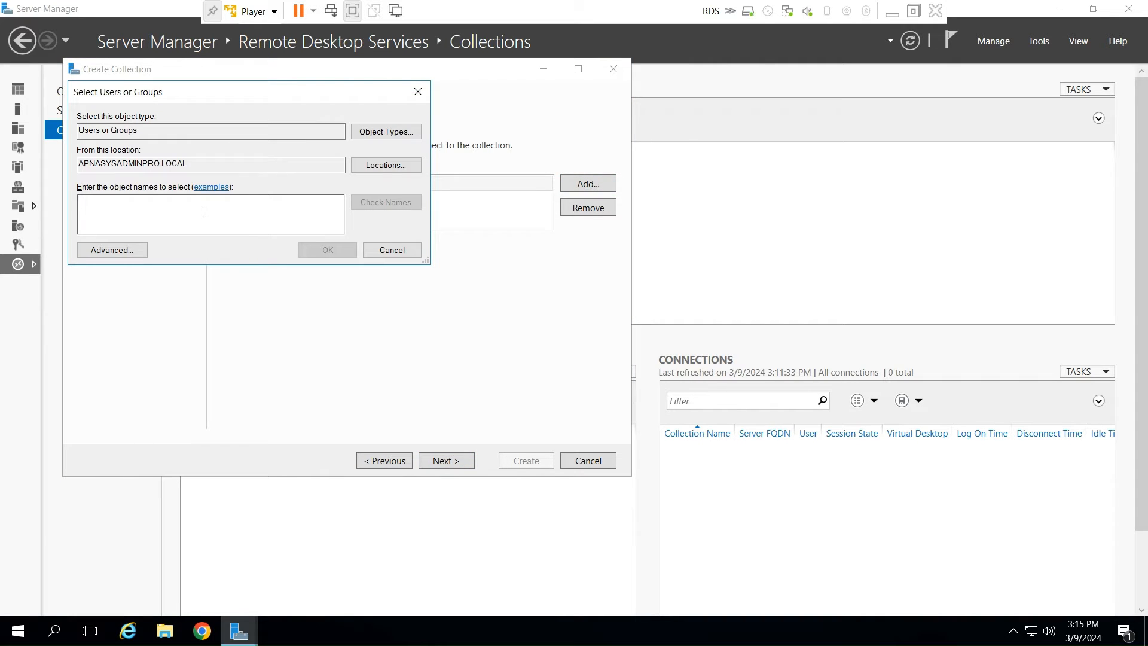
text(gr)
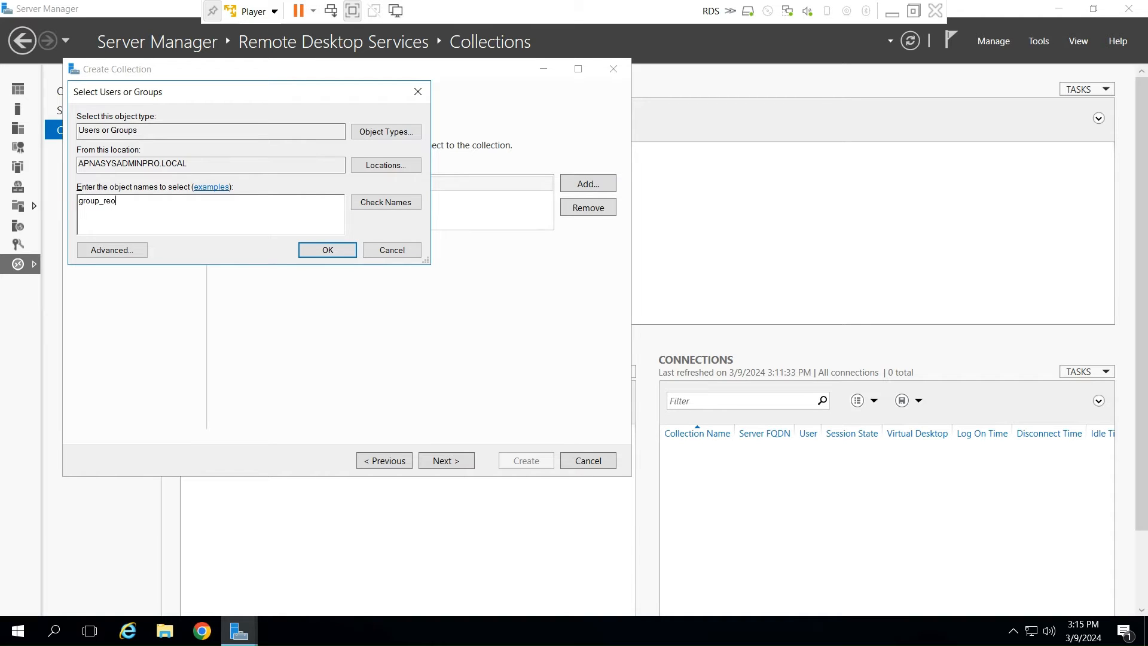
text(oup_remoteapp)
key(Tab)
key(Return)
click(328, 249)
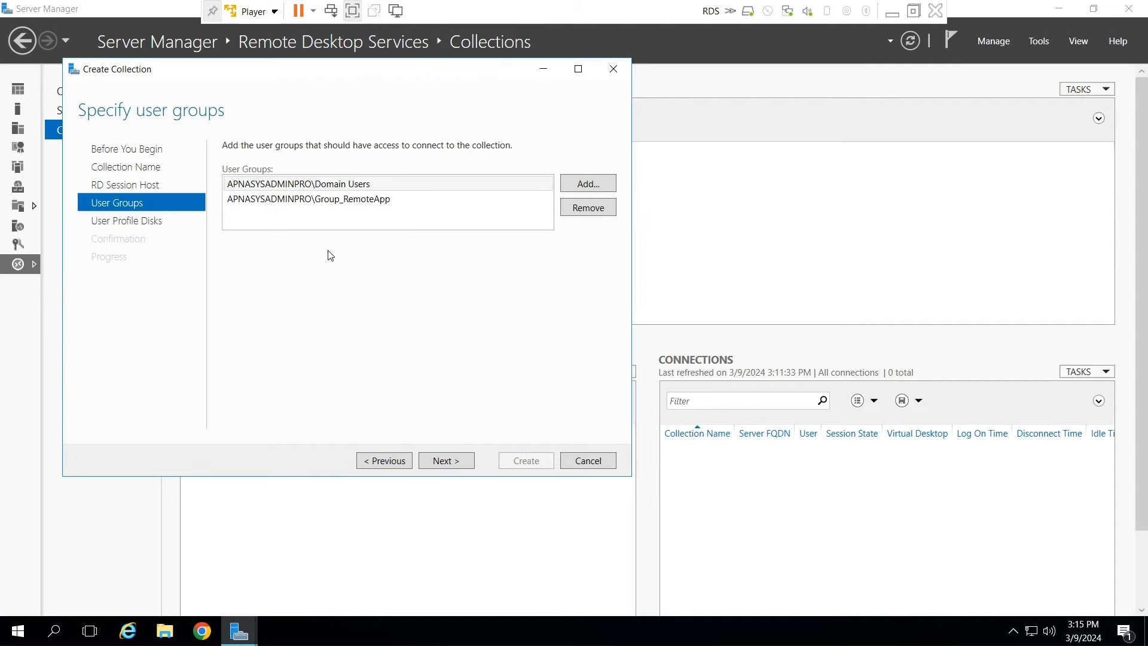
click(362, 187)
click(587, 209)
click(446, 461)
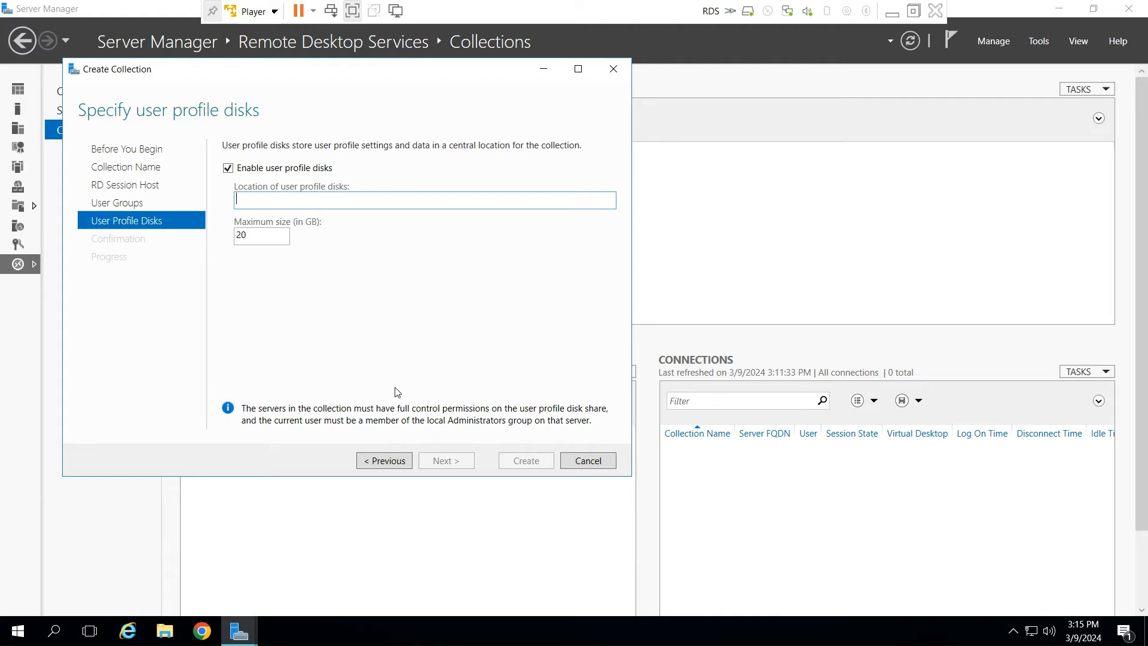
- Set the user profile disk location to the RemoteApp folder's share \\RDSSERVER\RemoteApp$ and create the Browser collection
click(284, 293)
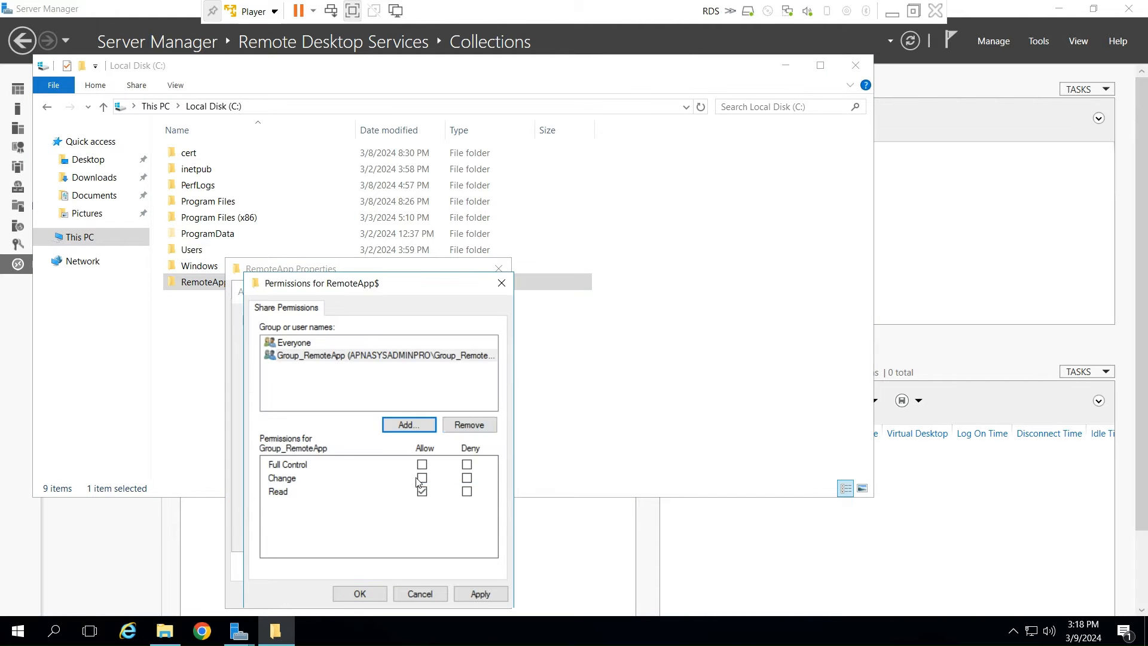
click(422, 464)
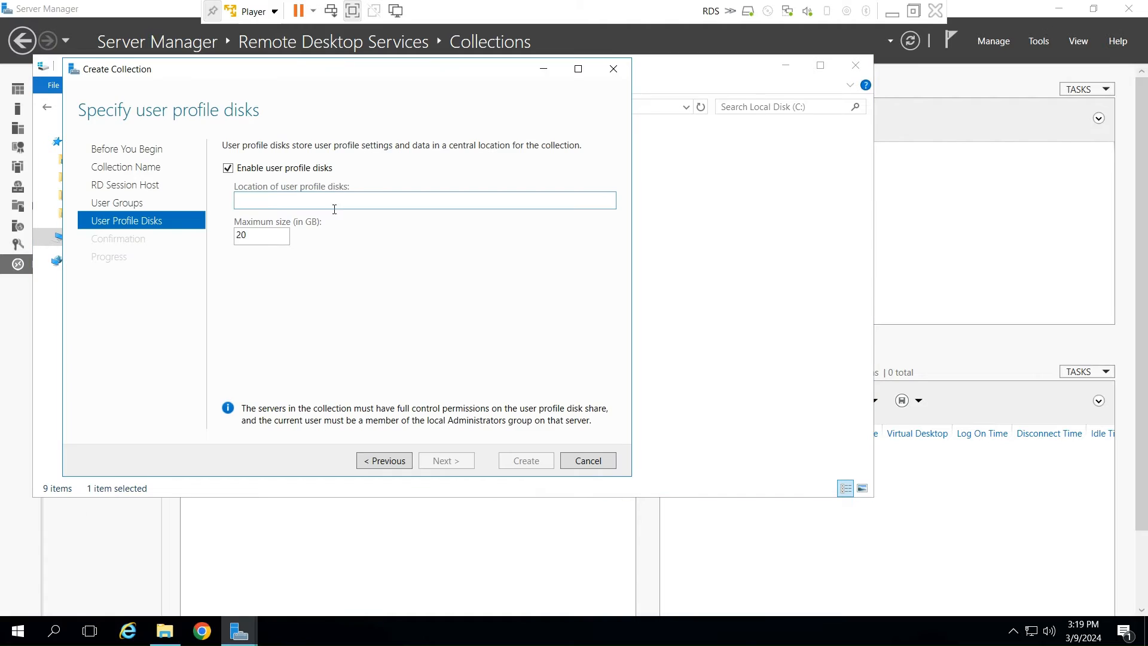
text(\\RDSSERVER\RemoteApp$)
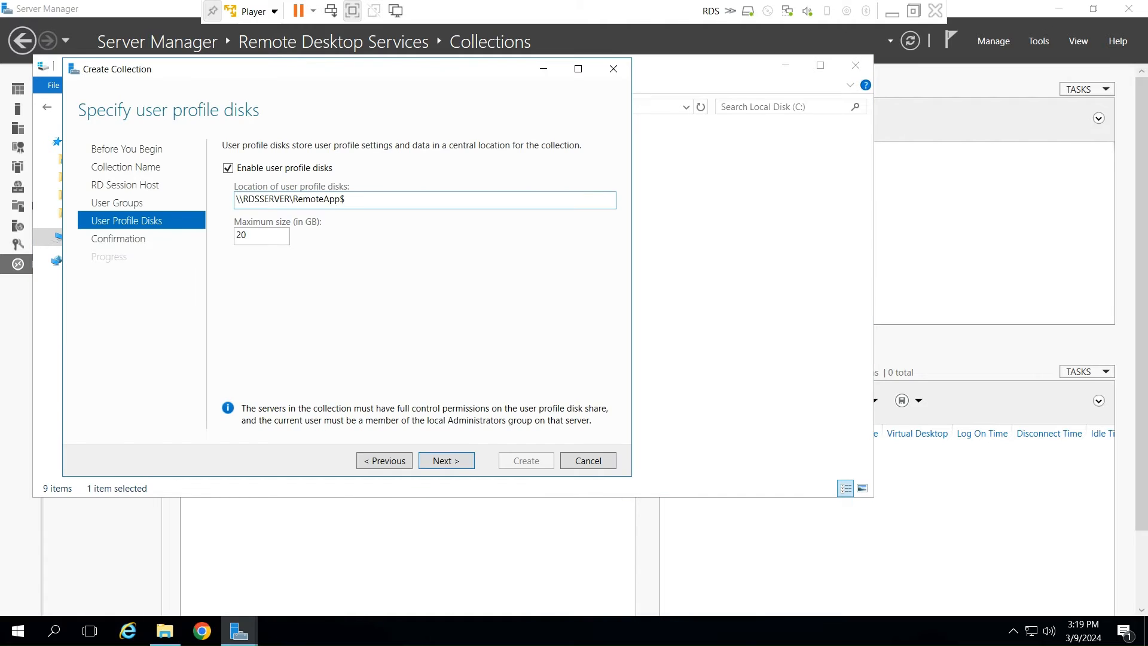
click(454, 462)
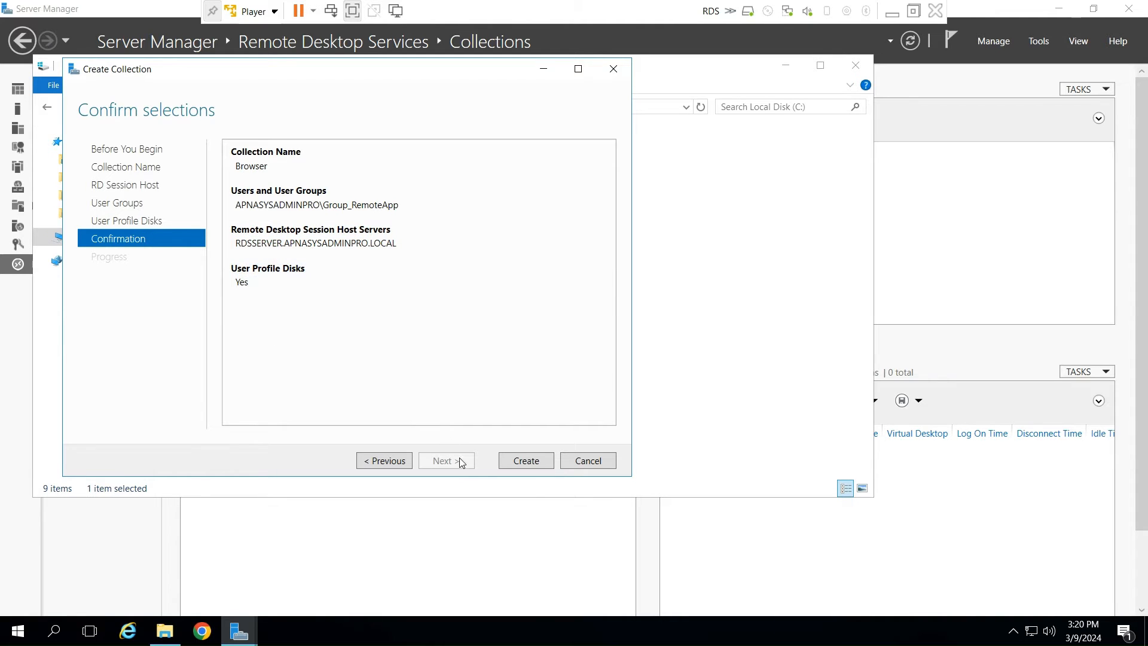
click(528, 461)
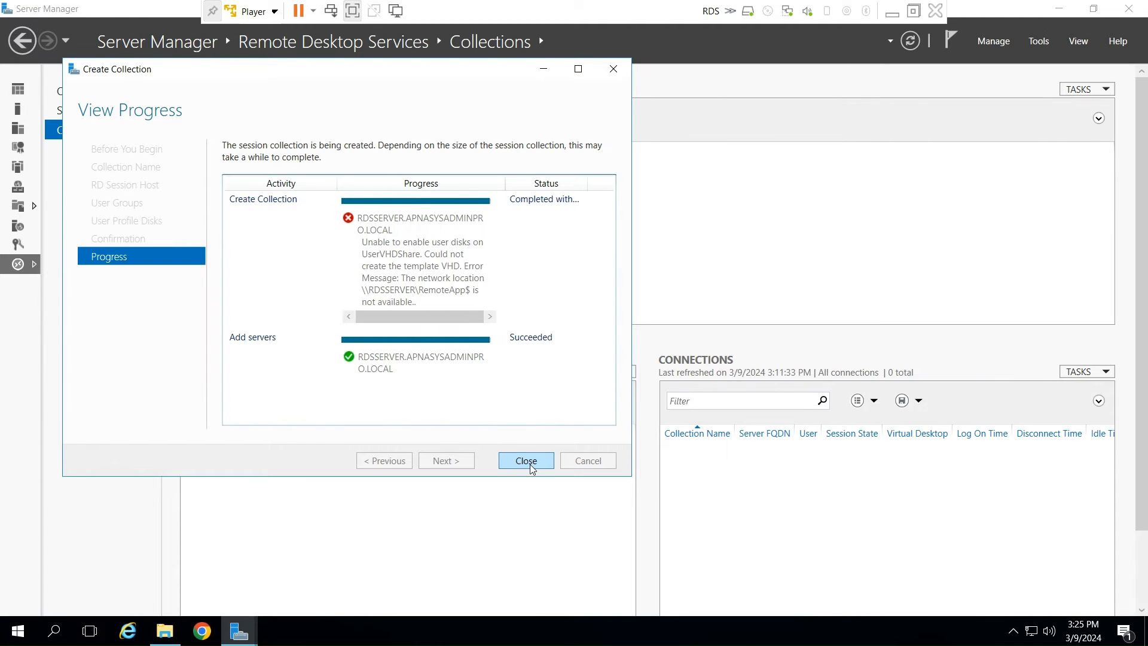
click(526, 461)
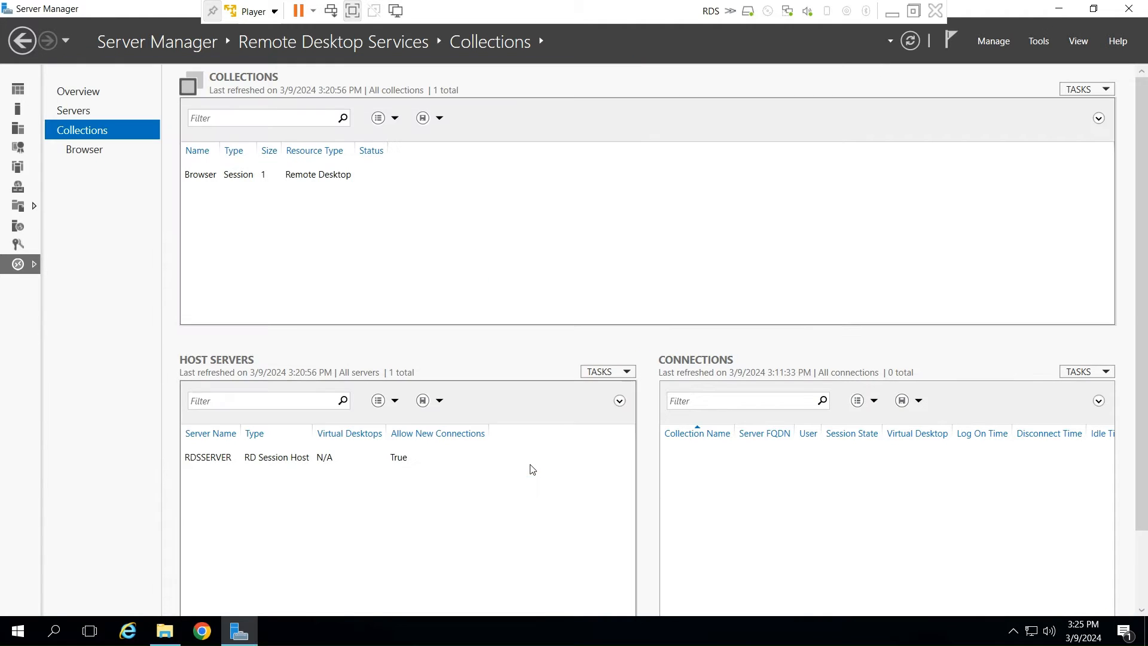
- Open the Browser collection's properties for editing and review its general details and assigned user groups
click(68, 153)
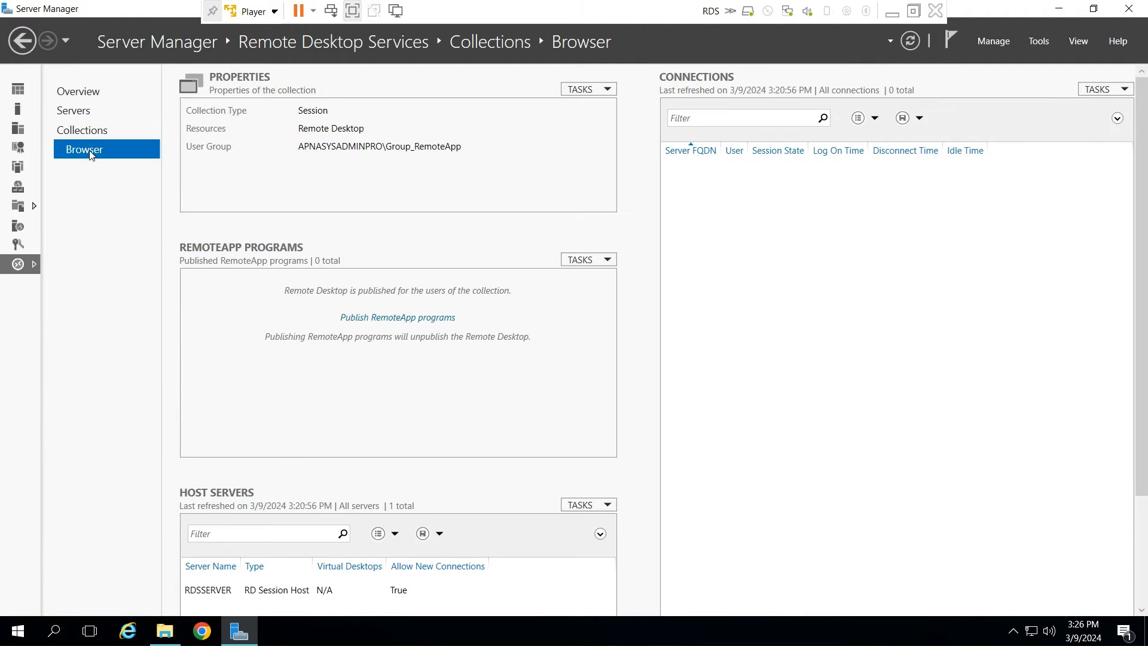
click(606, 90)
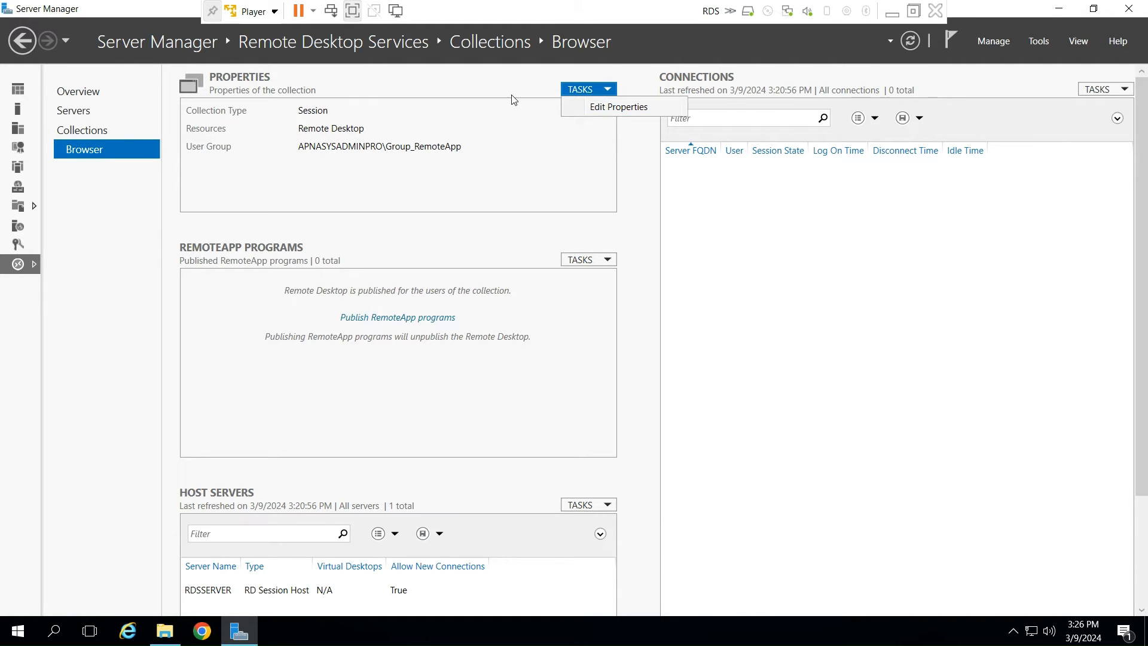
click(600, 108)
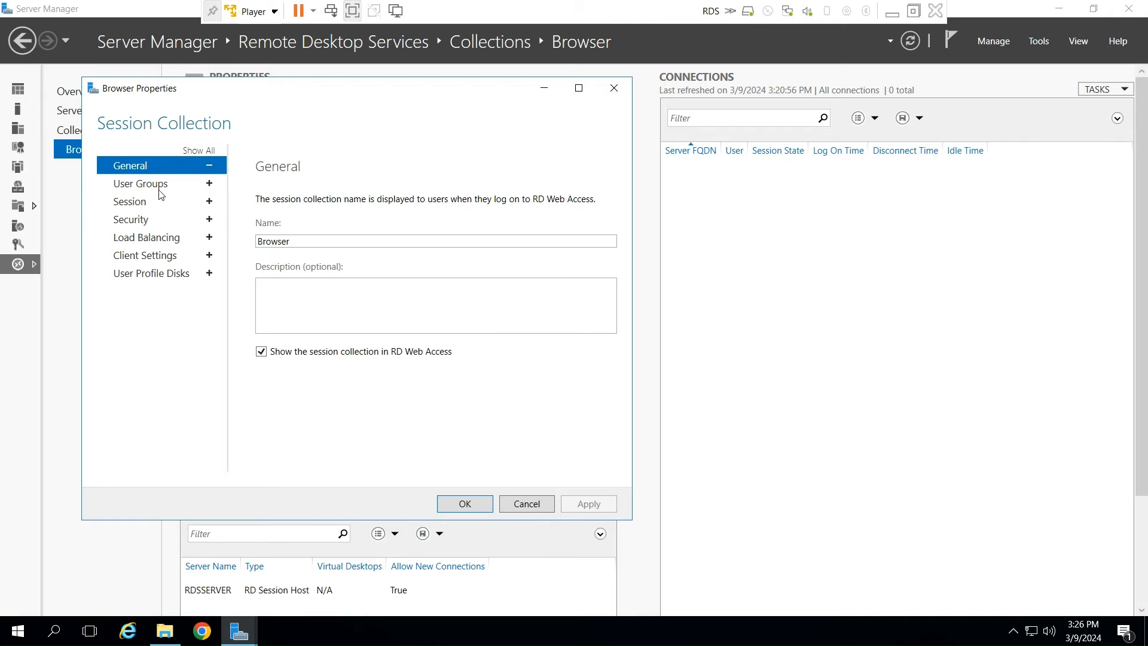
click(149, 187)
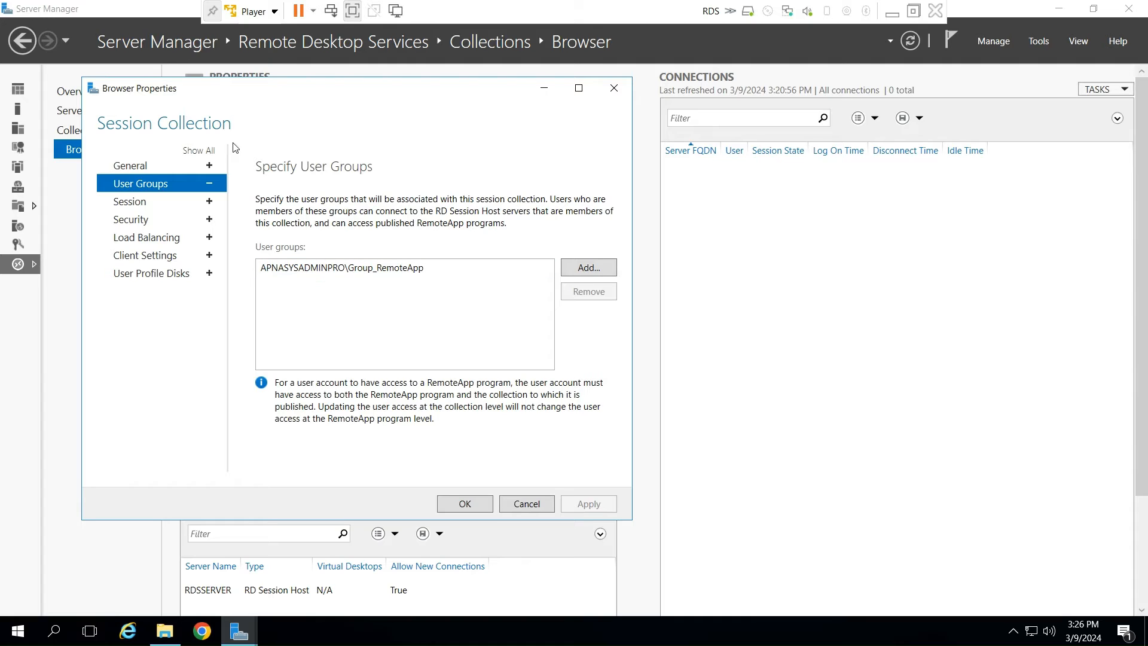
- Set the Browser collection to end disconnected sessions after 2 hours and limit idle sessions to 1 hour
click(137, 207)
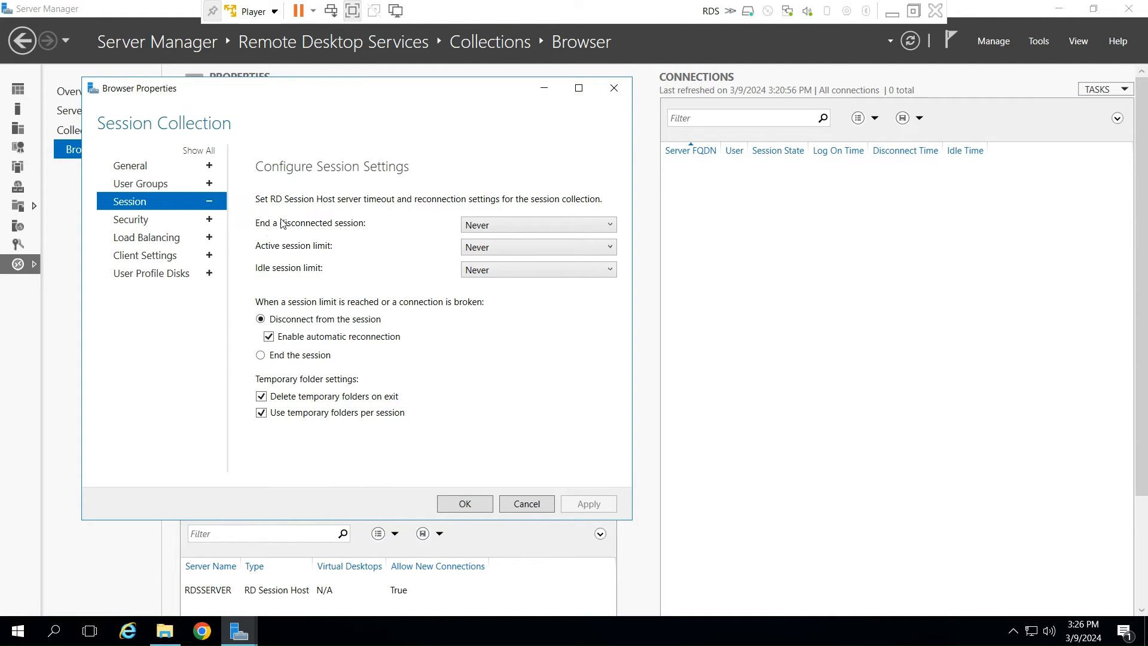
click(509, 230)
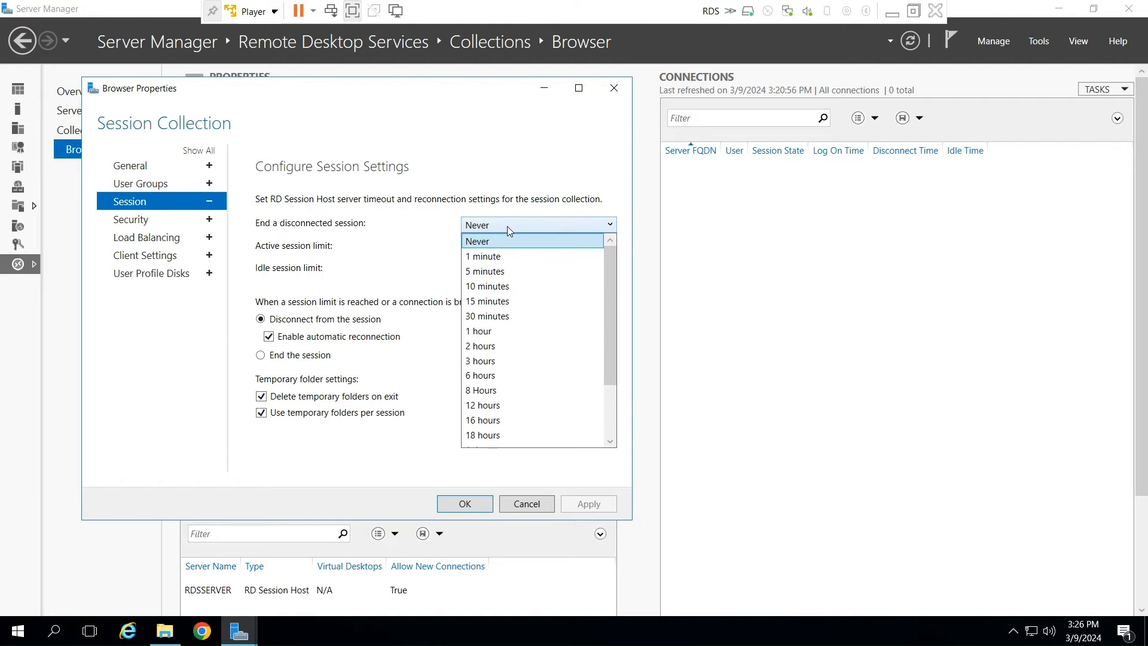
click(497, 331)
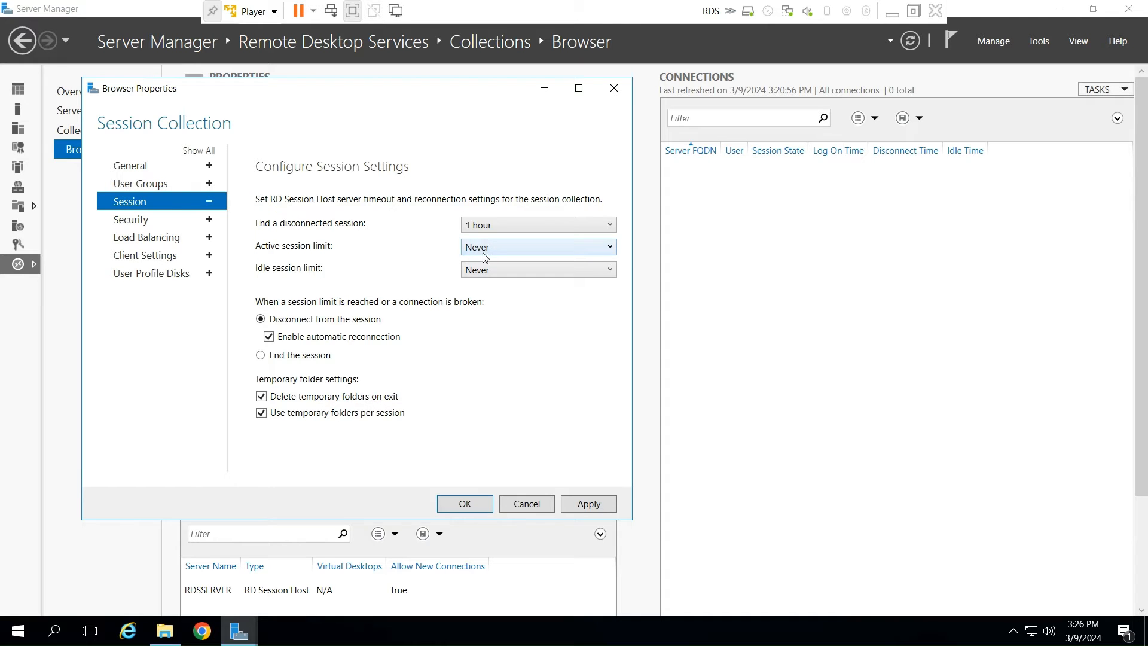
click(501, 271)
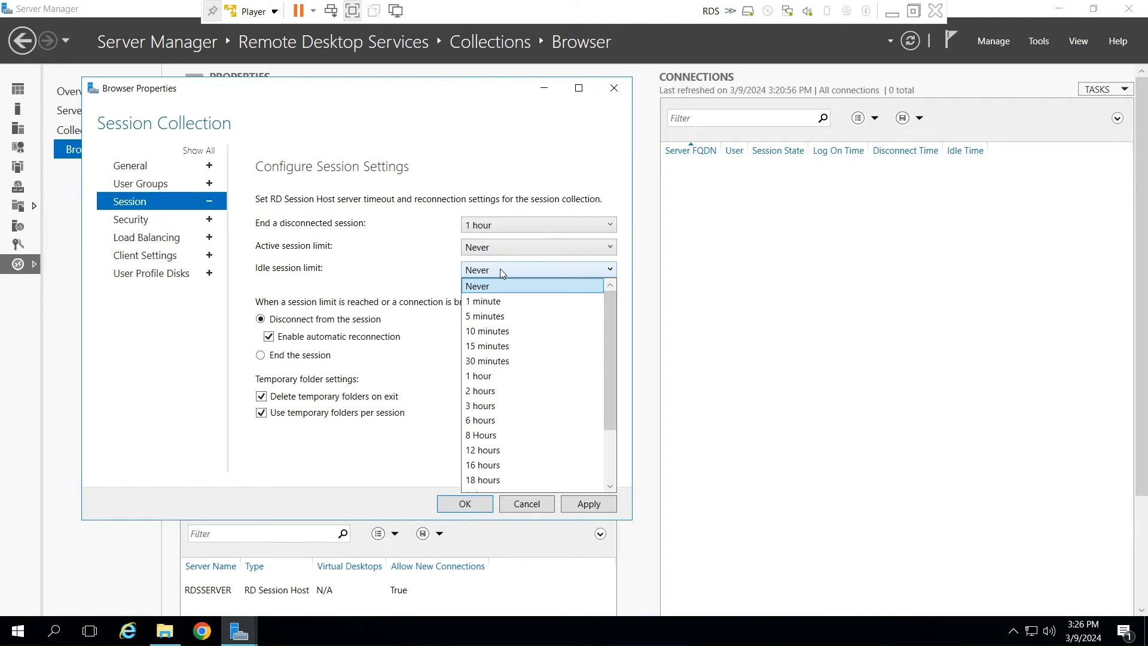
click(500, 376)
click(501, 225)
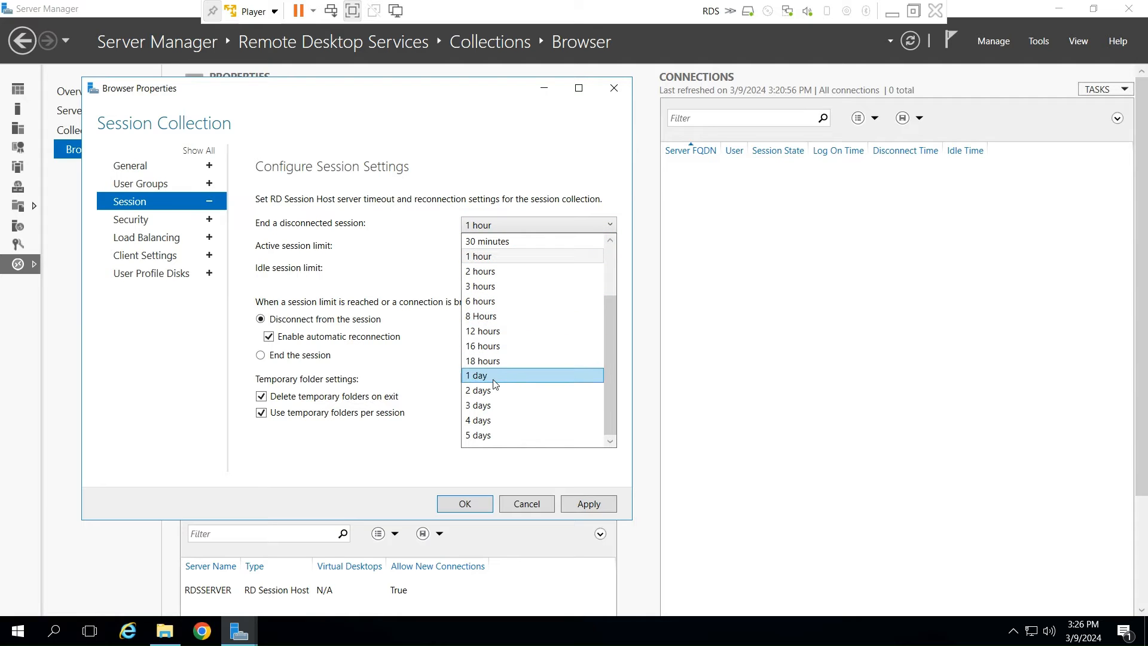
click(483, 273)
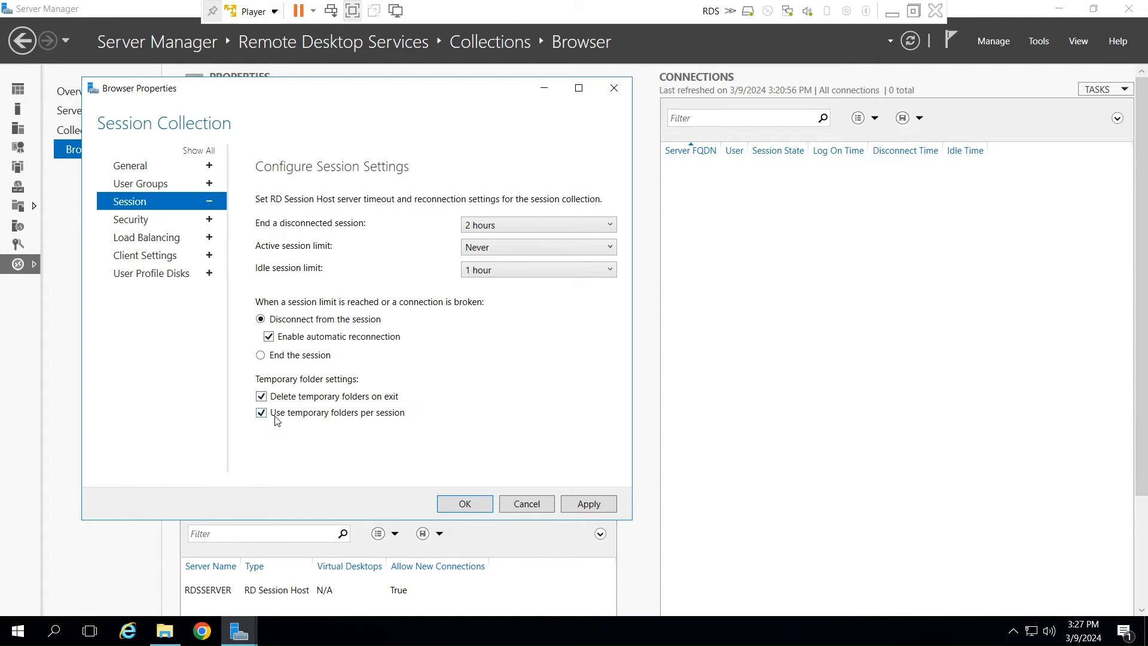
- Disable redirection of audio and video playback, audio recording, smart cards and client printers for the Browser collection
click(131, 224)
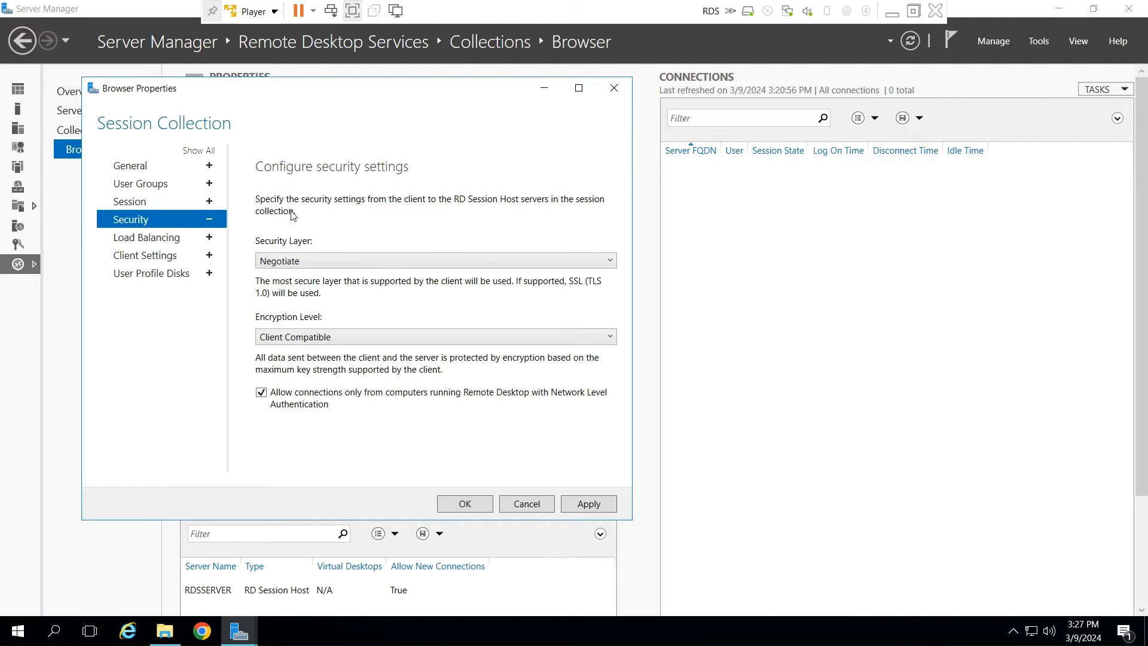
click(162, 239)
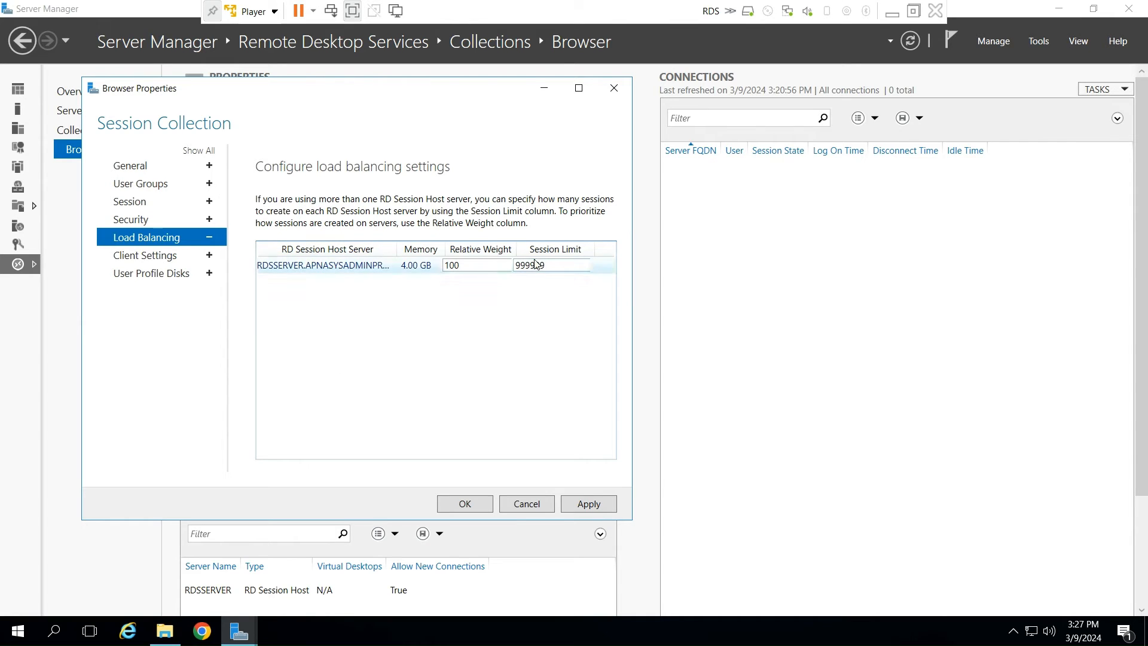
click(156, 260)
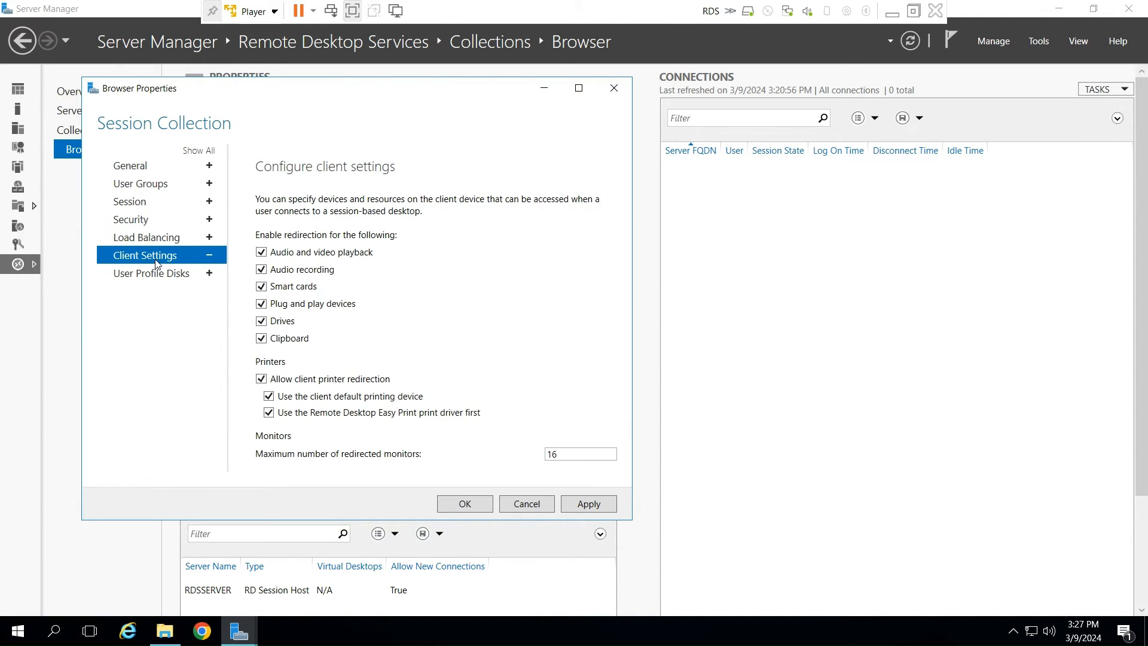
click(261, 270)
click(262, 287)
click(261, 379)
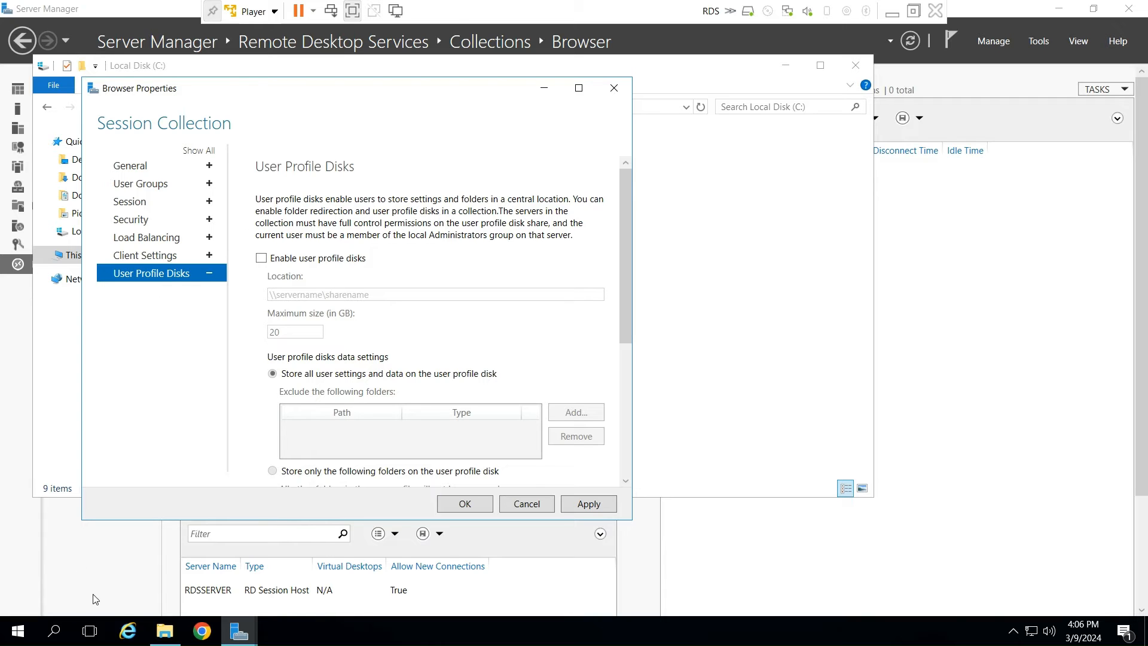
- Switch to File Explorer and share the RemoteApp folder on Local Disk (C:) under the share name RemoteApp$
click(164, 631)
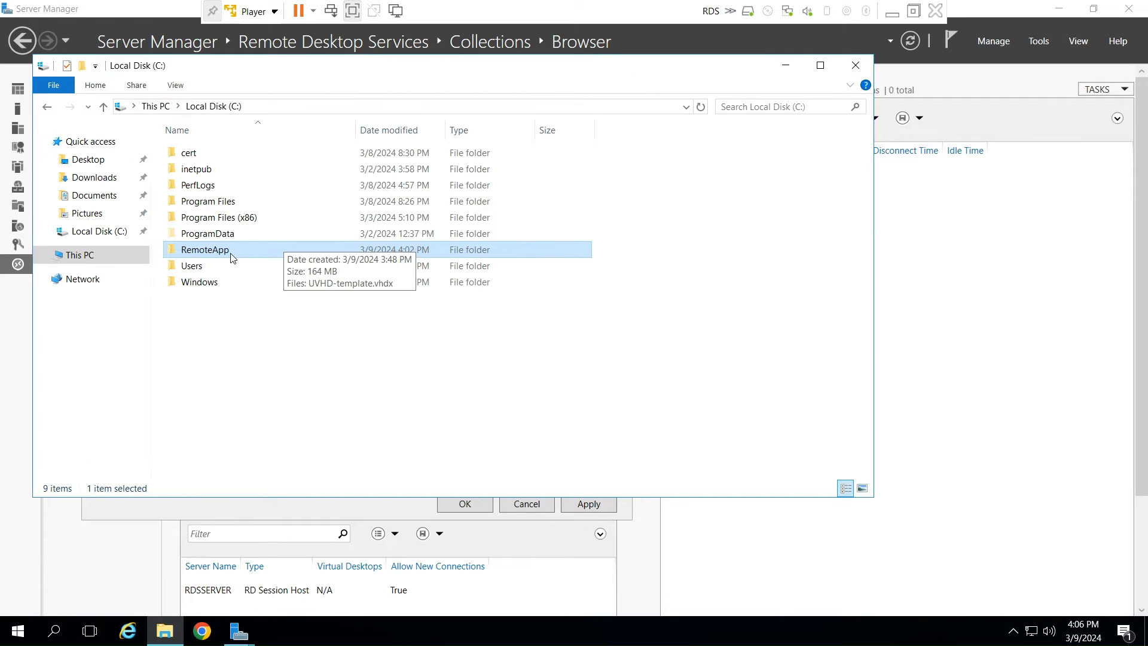
right_click(205, 254)
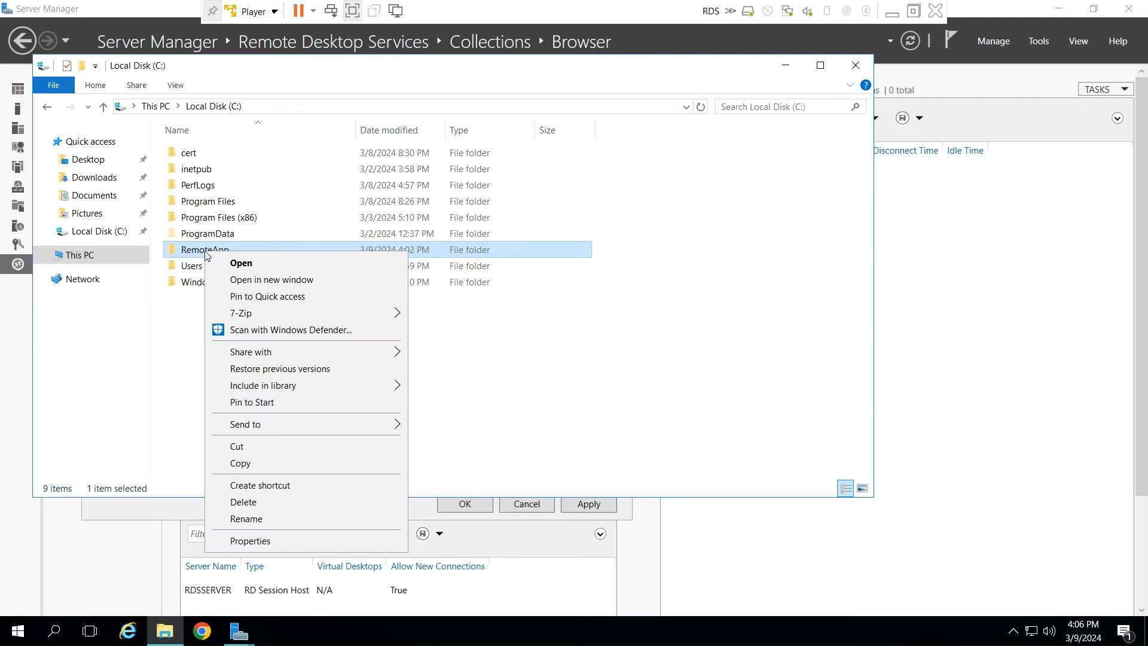
click(270, 542)
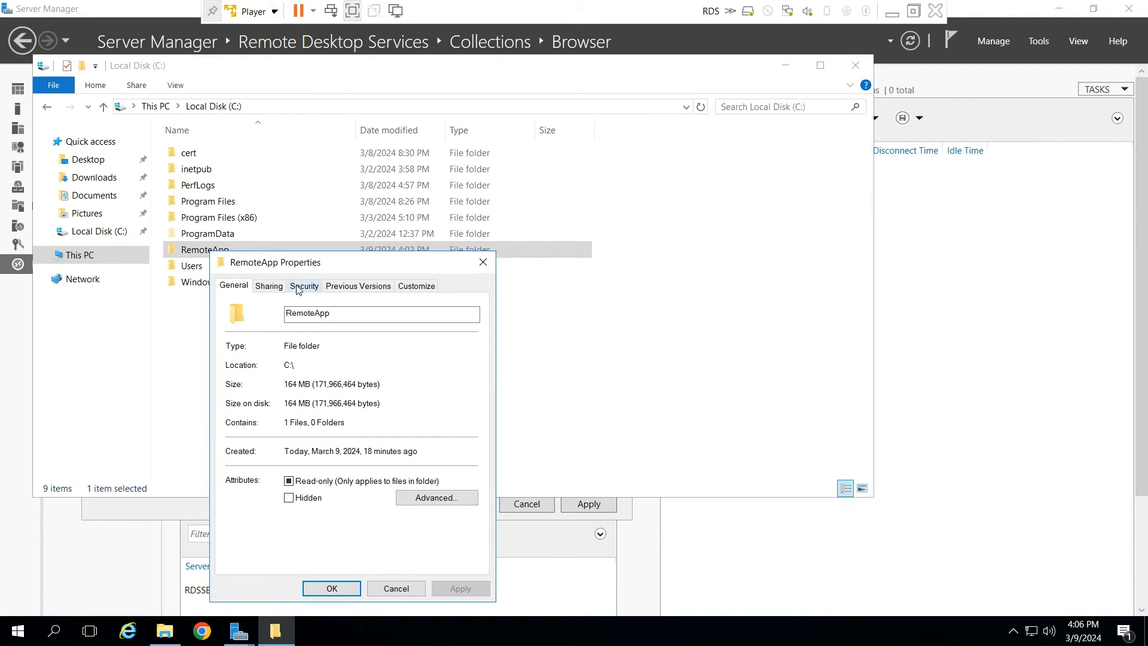
click(270, 287)
click(277, 461)
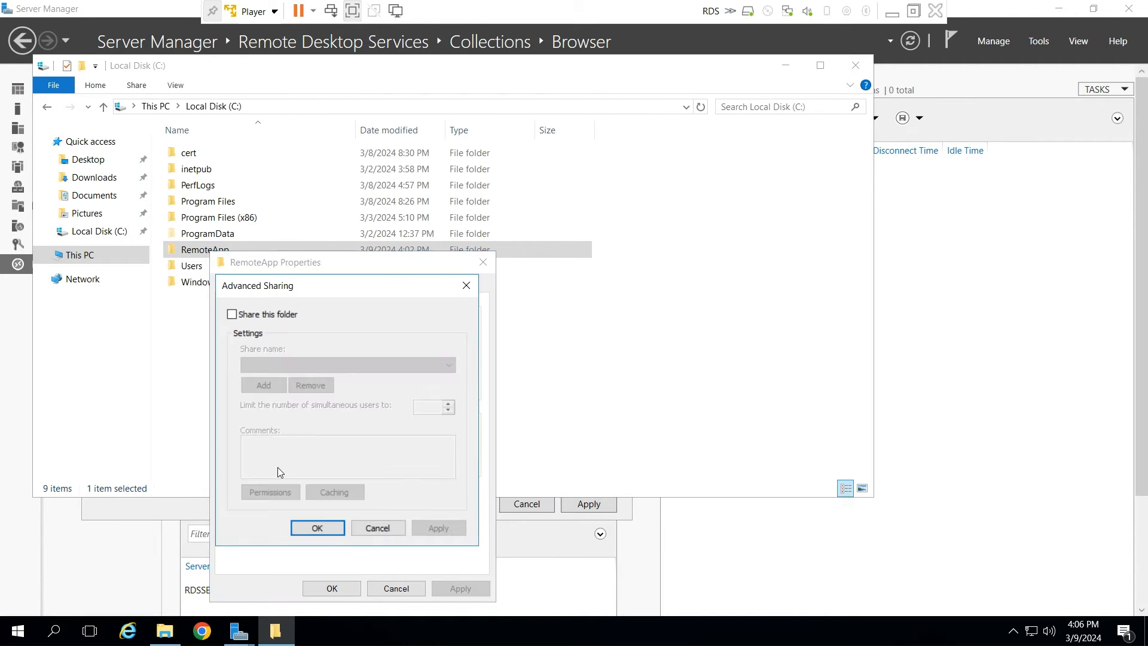
click(231, 315)
click(319, 365)
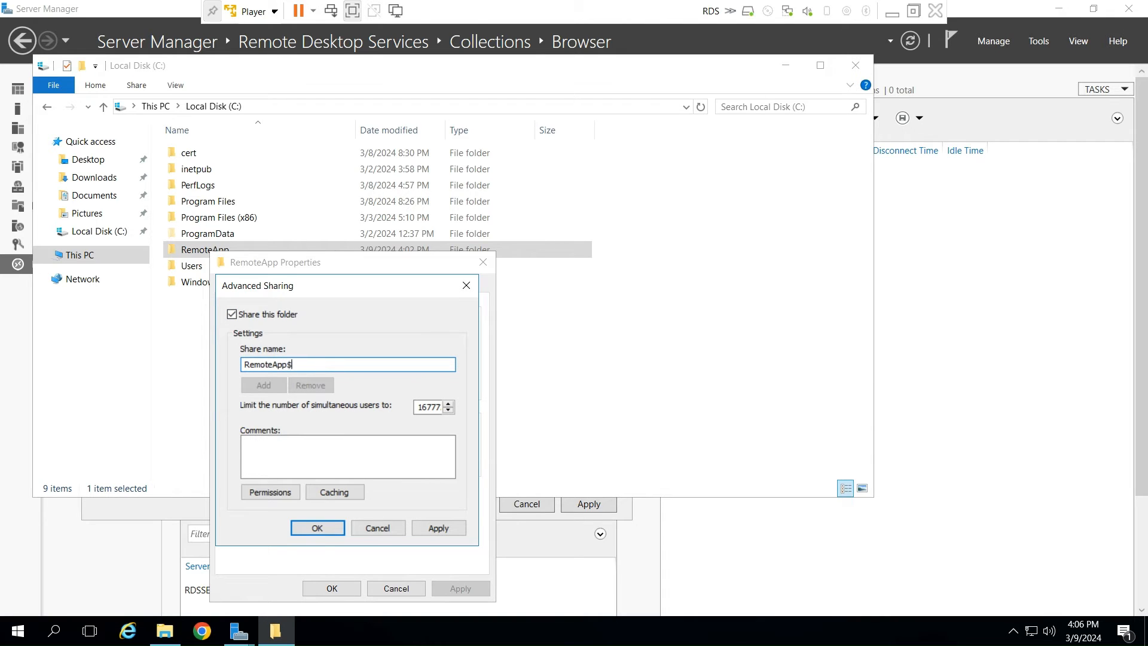
- In the RemoteApp$ share permissions, replace Everyone with the rdsserver computer account, including Computers in the searched object types
click(259, 493)
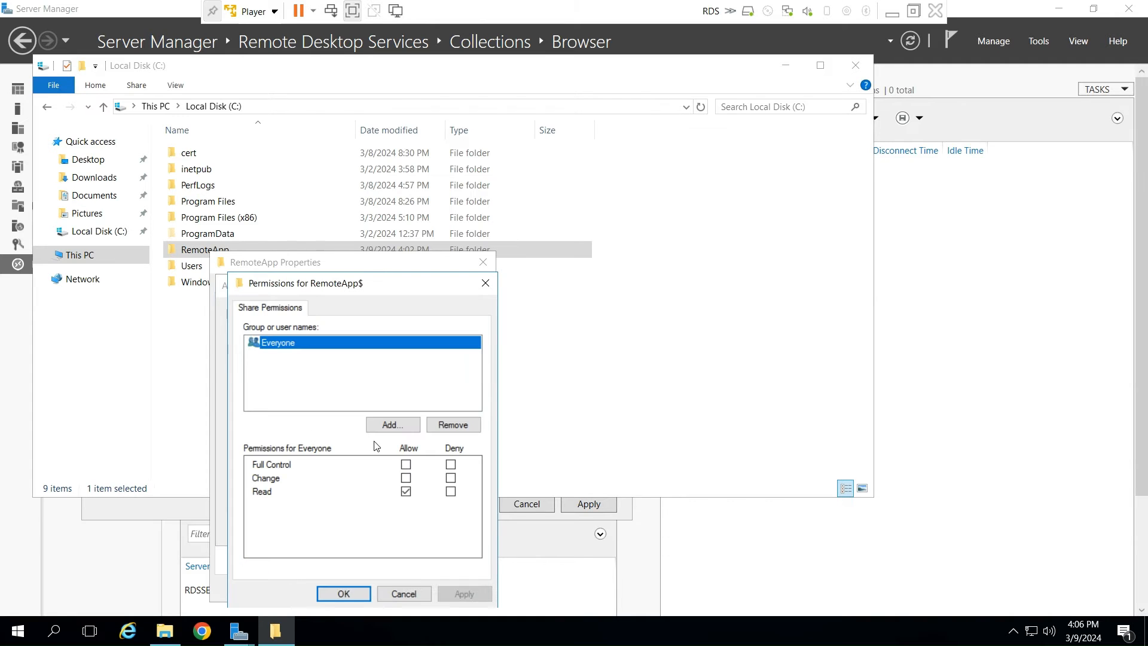
click(453, 425)
click(395, 425)
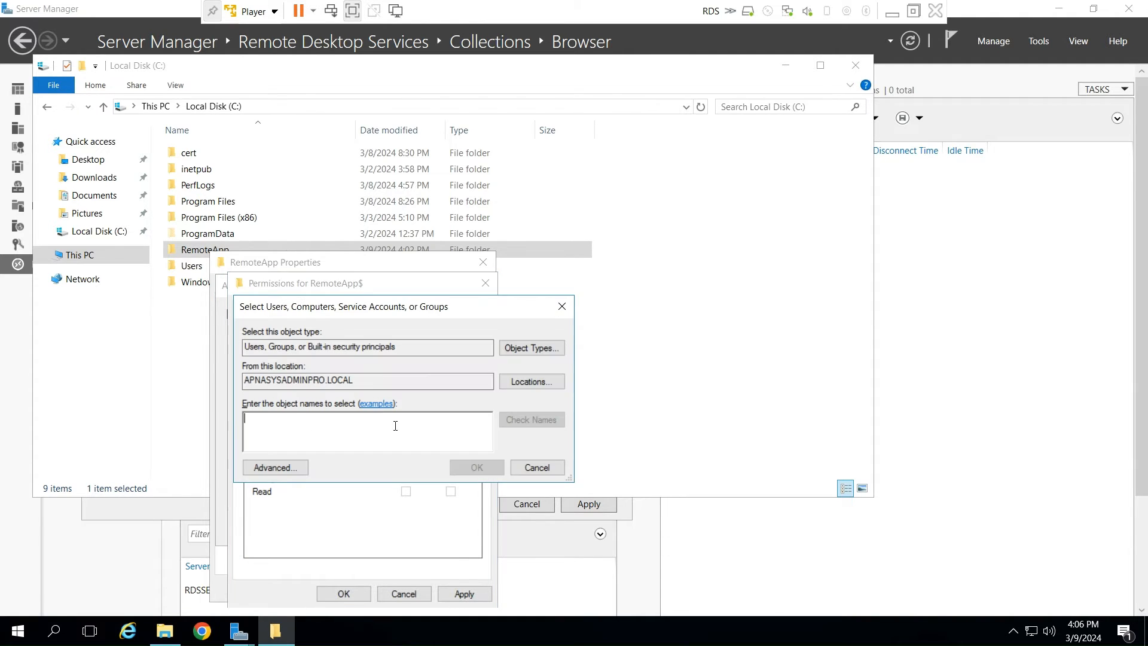
text(rdsserver)
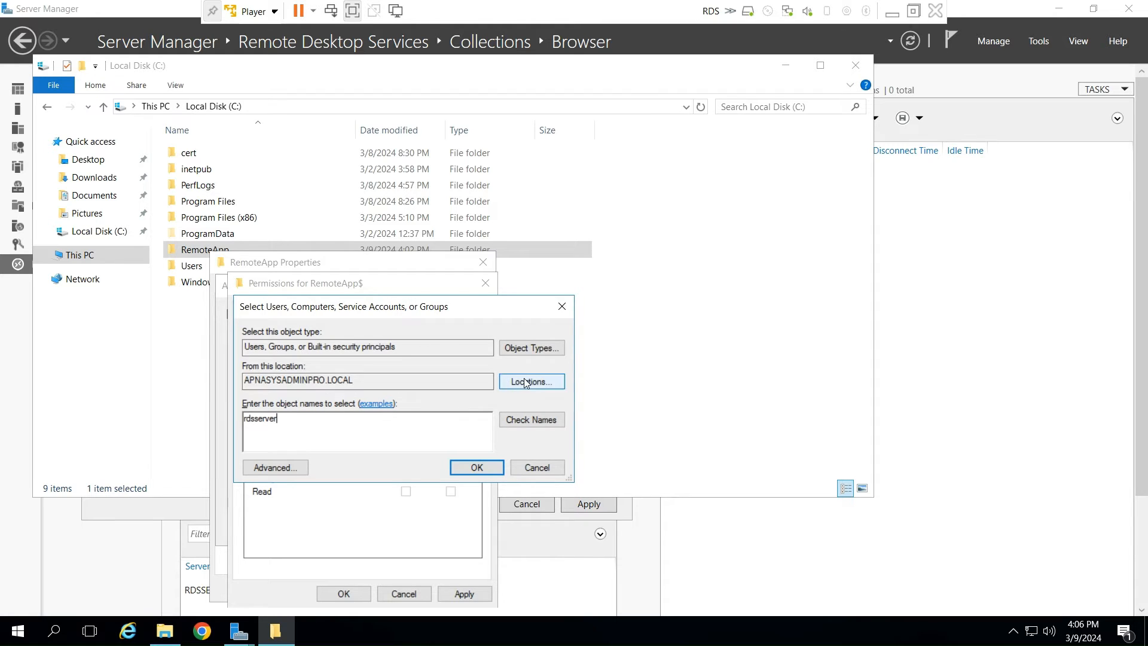
click(529, 349)
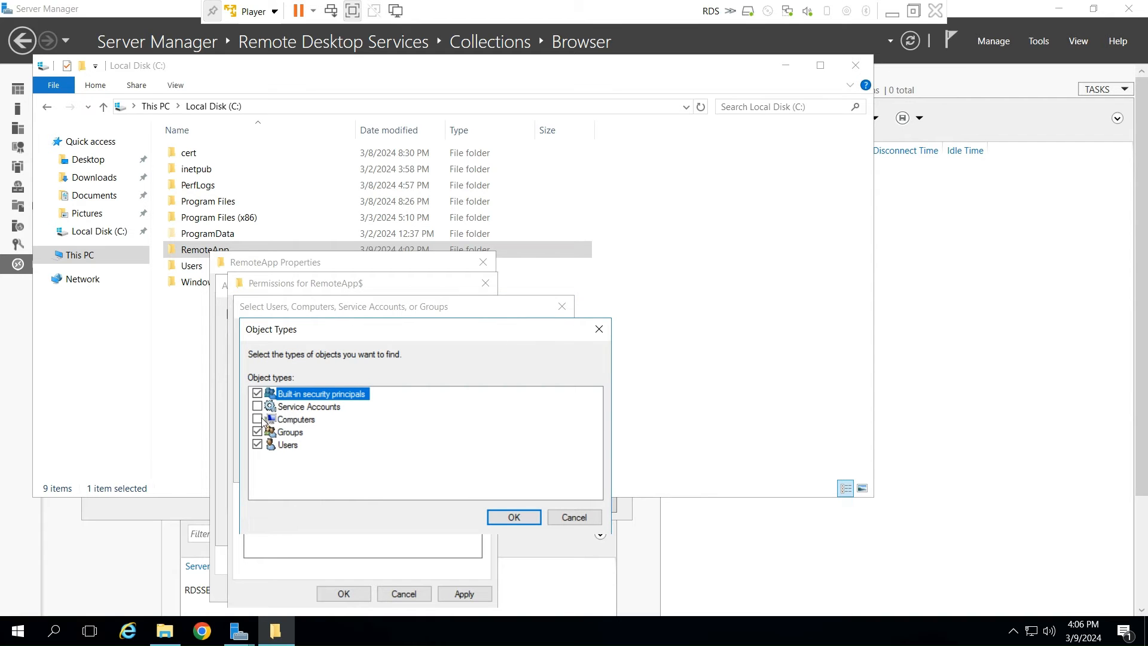
click(517, 519)
click(525, 425)
click(471, 467)
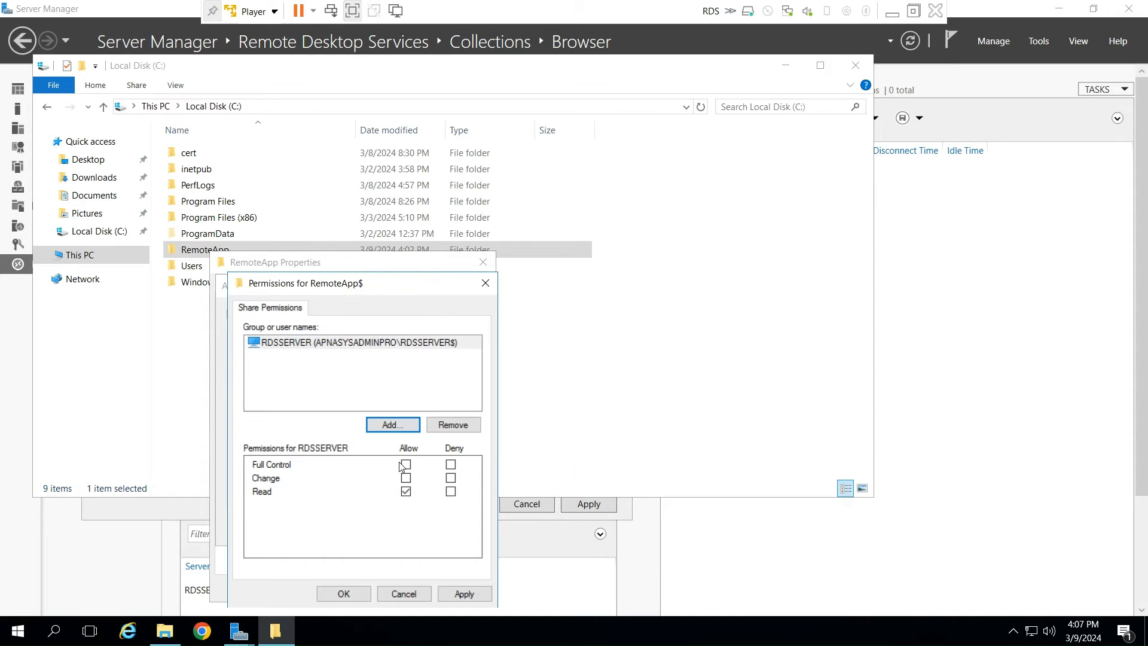
- Begin adding another entry to the share permissions with RDSSERVER as the search location
click(393, 425)
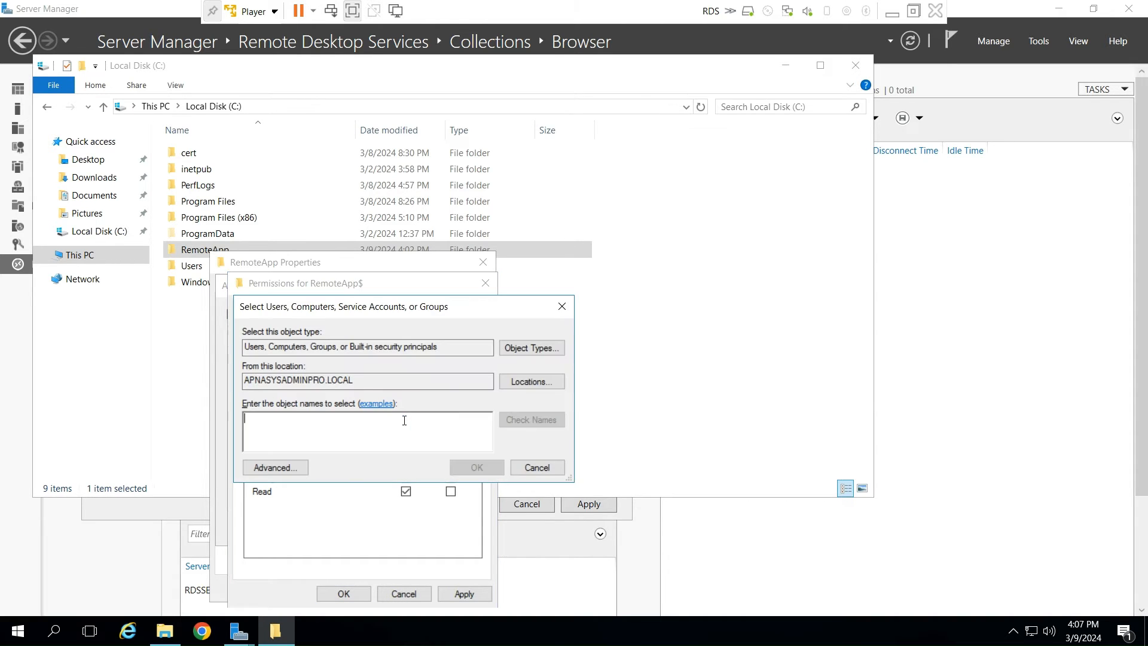
click(527, 380)
click(307, 392)
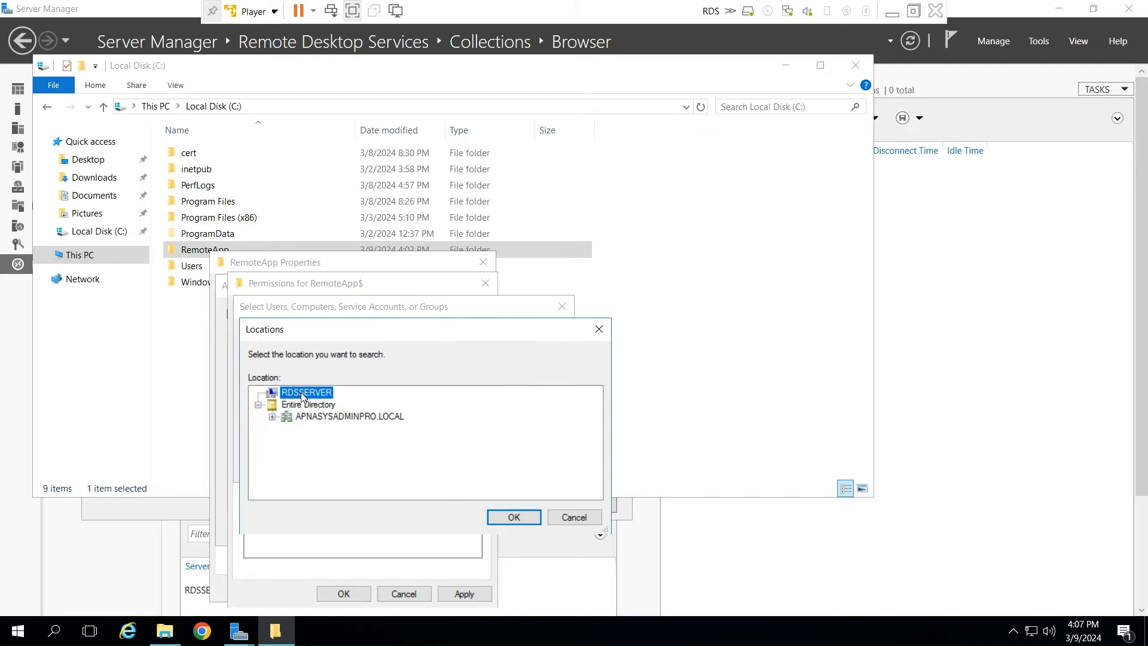
click(513, 517)
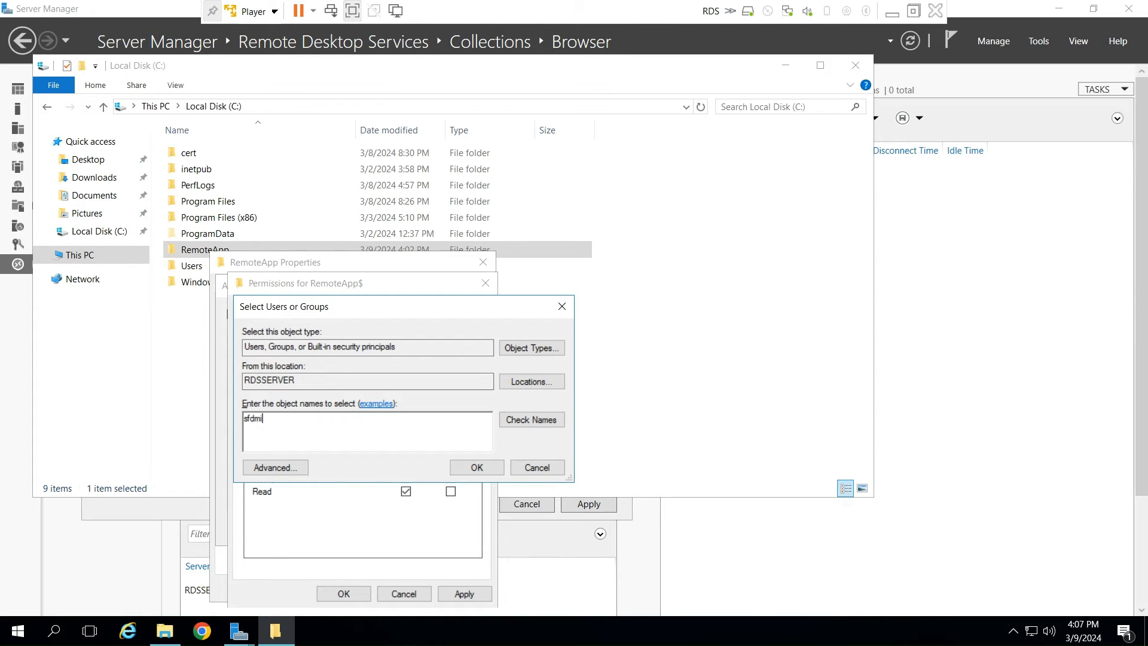
text(admiinstrator)
click(530, 423)
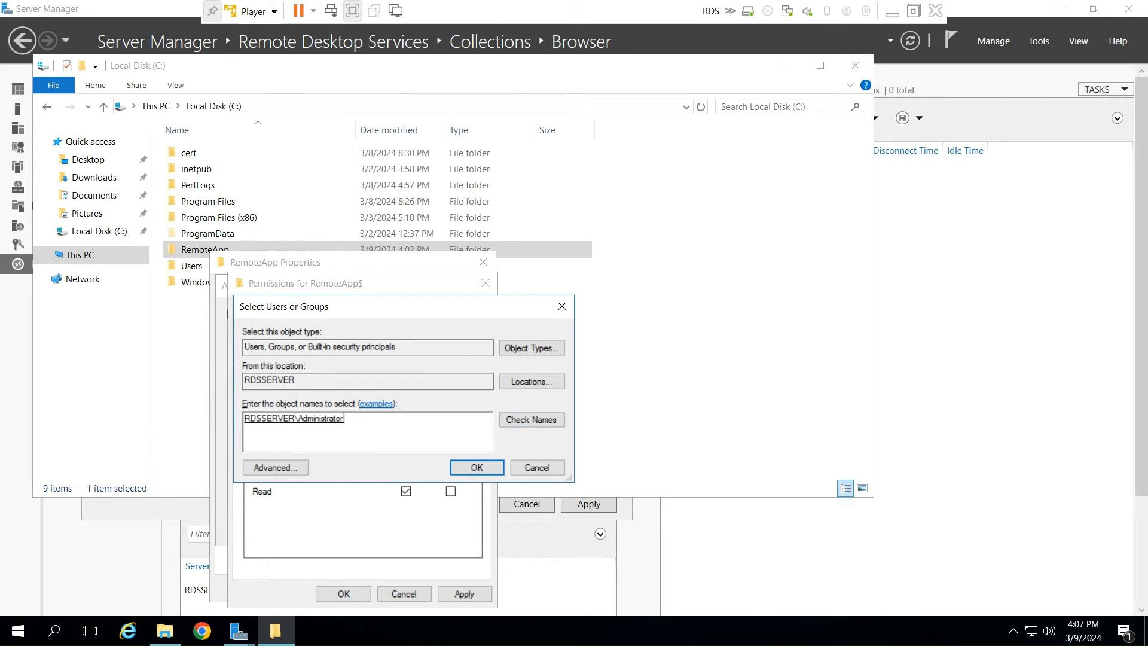
text(s)
click(531, 424)
click(628, 561)
drag(373, 423, 214, 419)
- Add the local administrators group of RDSSERVER to the RemoteApp$ share permissions
text(adm)
key(BackSpace)
key(BackSpace)
key(BackSpace)
text(administrators)
click(531, 422)
click(467, 471)
- Allow Full Control for the Administrators group on the RemoteApp$ share and apply the sharing settings
click(406, 464)
click(464, 594)
click(343, 594)
click(316, 529)
- Add the rdsserver computer account to the RemoteApp folder's security permissions with Full control allowed, including Computers in the searched object types
click(304, 287)
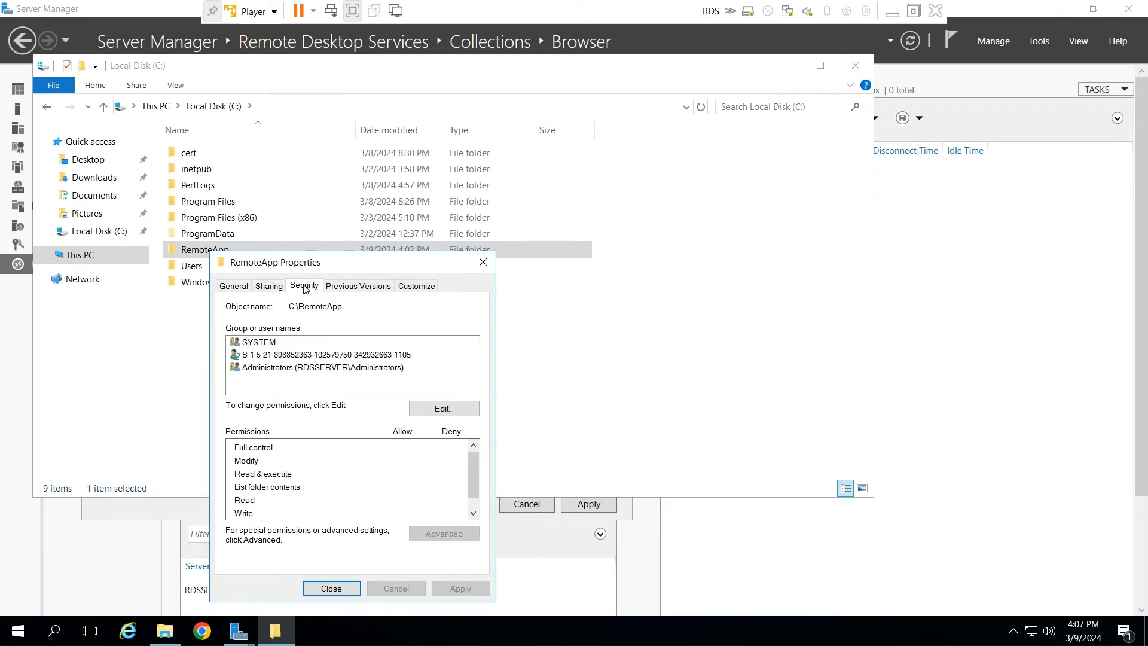
click(452, 410)
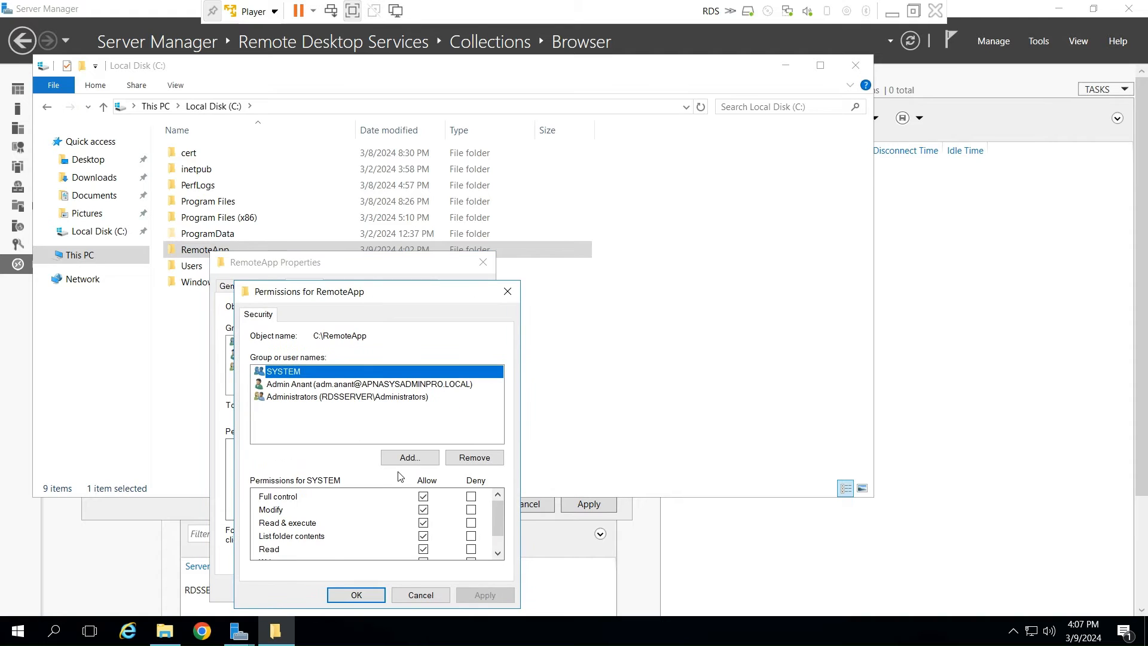
click(410, 457)
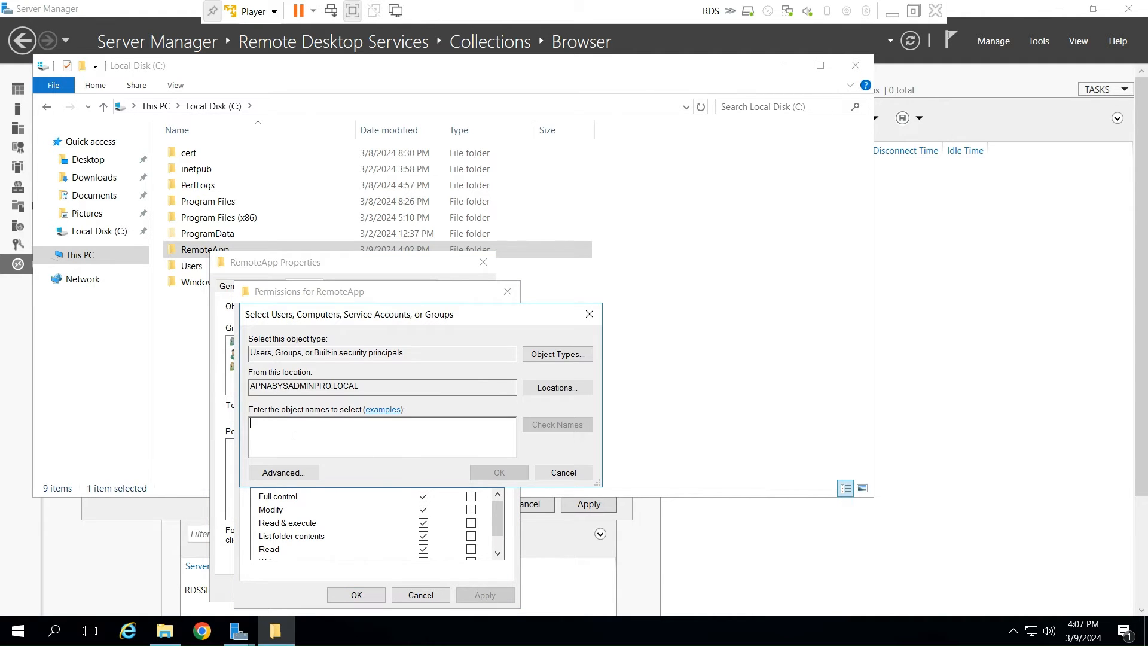
text(rdsserver)
key(alt+k)
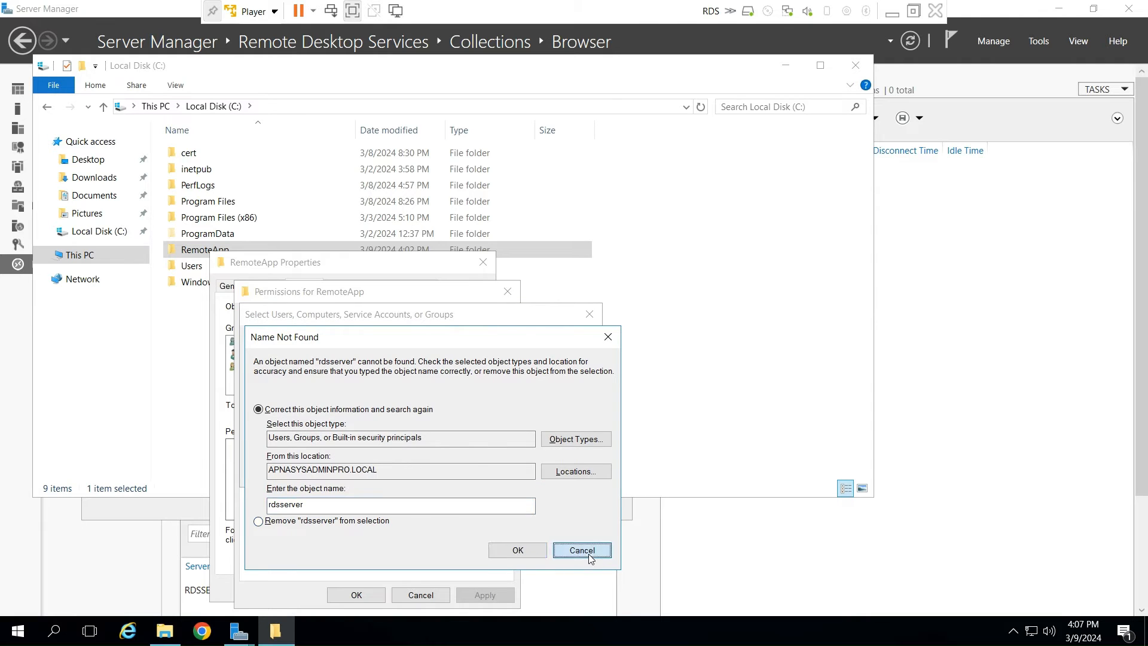
click(582, 550)
click(562, 355)
click(262, 425)
click(547, 522)
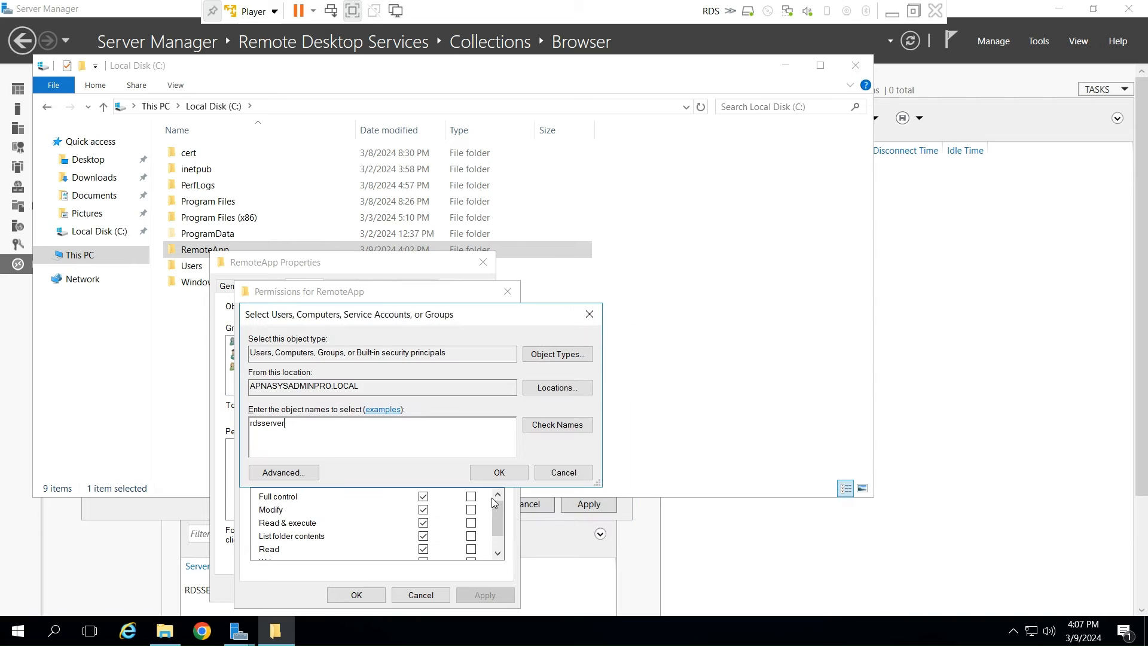
click(558, 426)
click(499, 473)
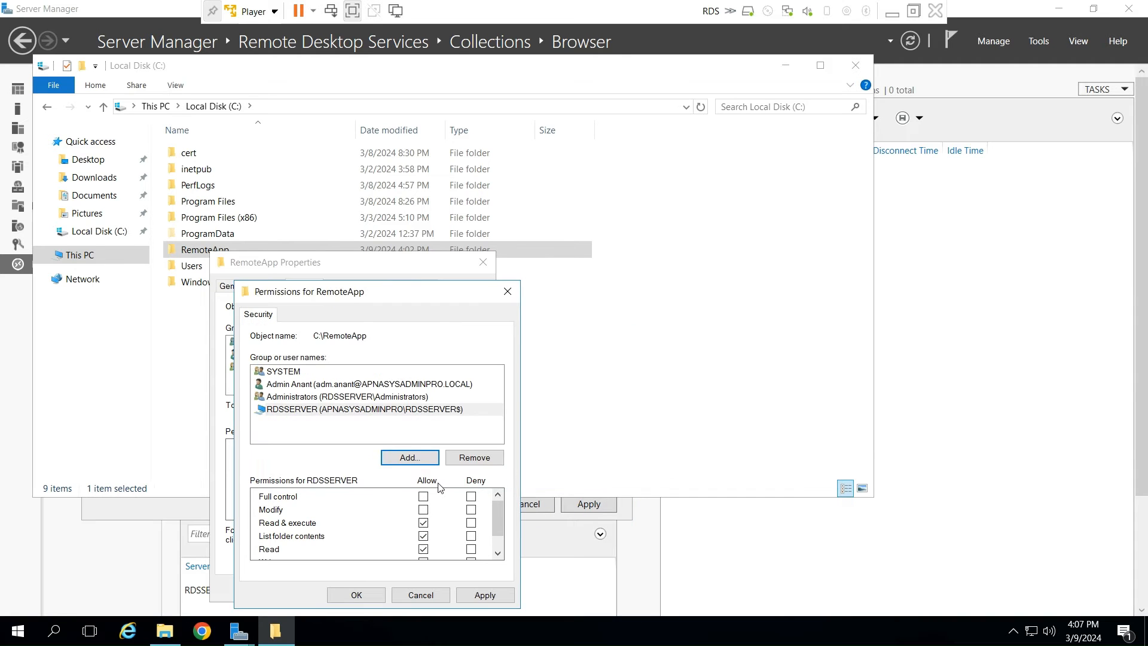
- Review the Administrators group's permissions on the RemoteApp folder and apply the security changes
click(353, 398)
click(484, 595)
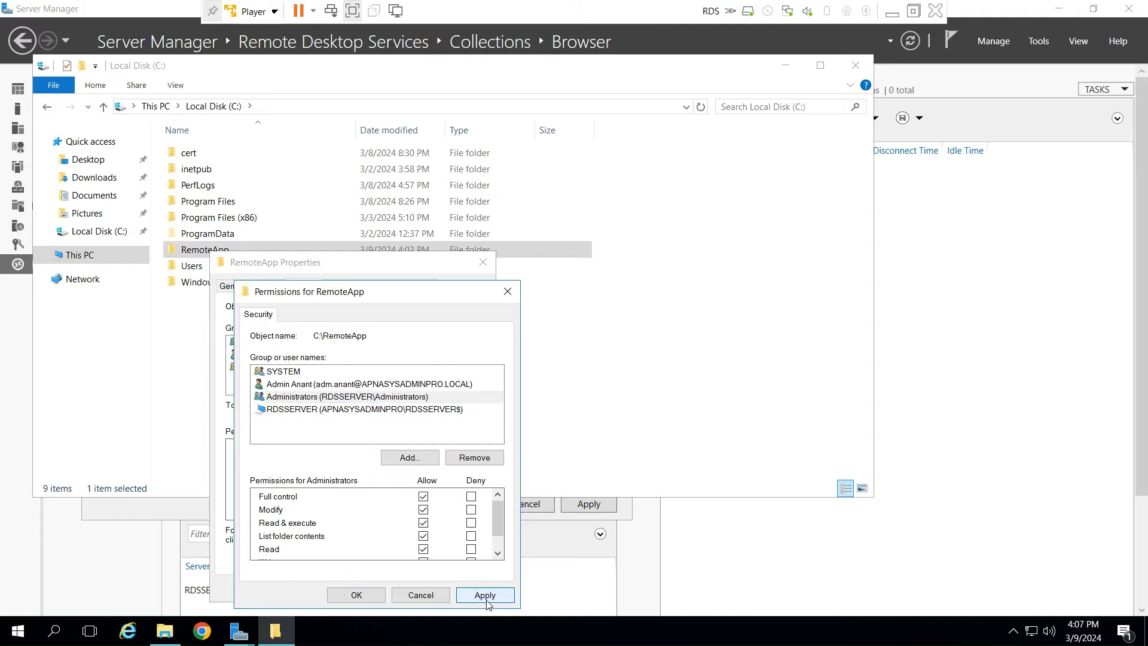
click(357, 595)
click(332, 589)
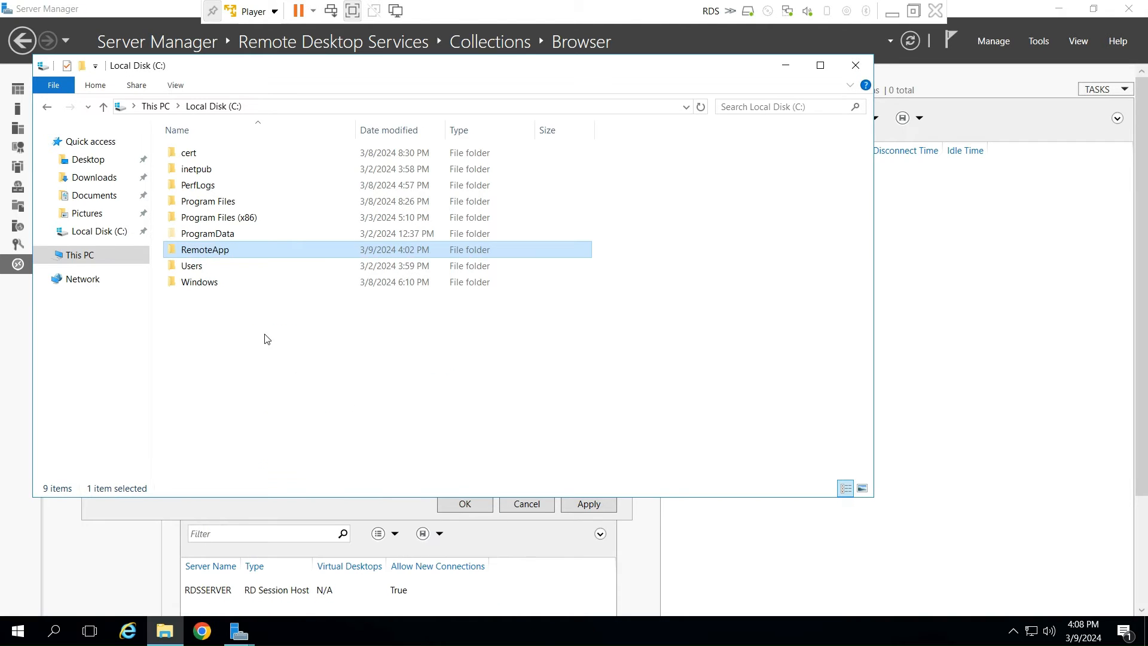
- Copy the network path \\RDSSERVER\RemoteApp$ from the RemoteApp folder's sharing properties
right_click(209, 251)
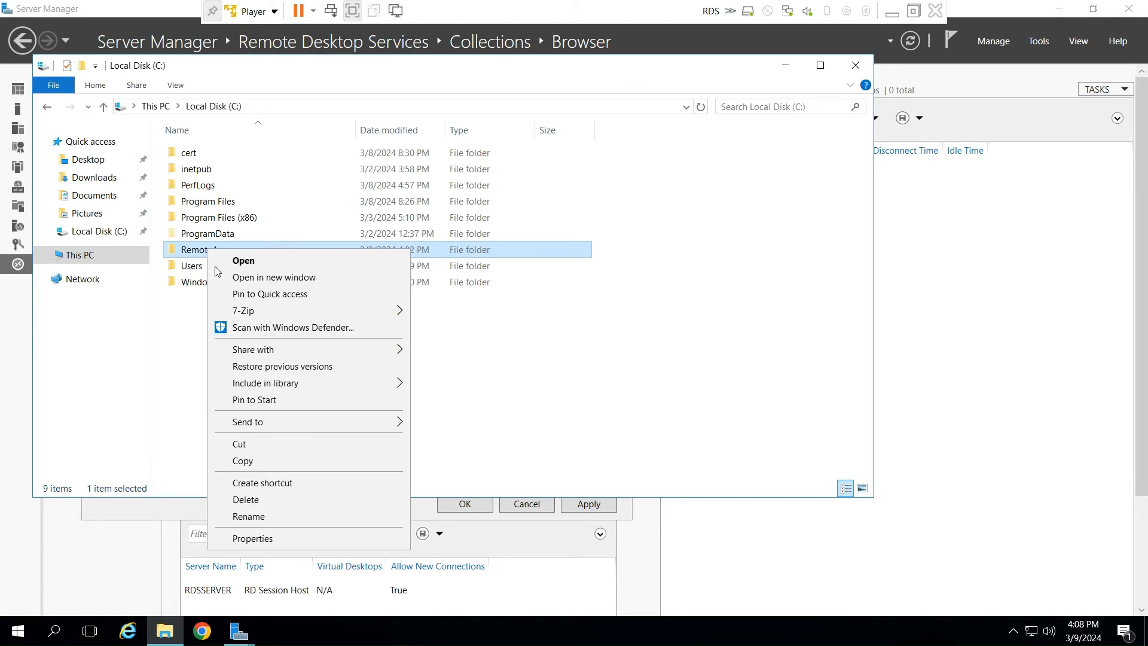
click(272, 541)
click(274, 285)
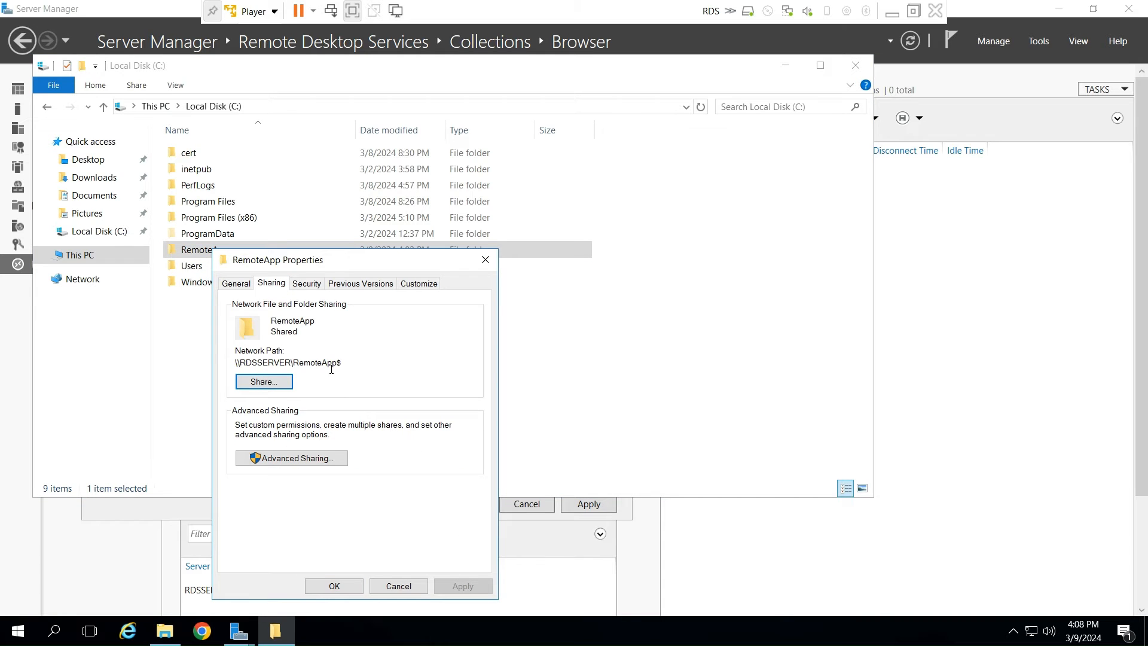
drag(341, 363, 225, 362)
key(ctrl+c)
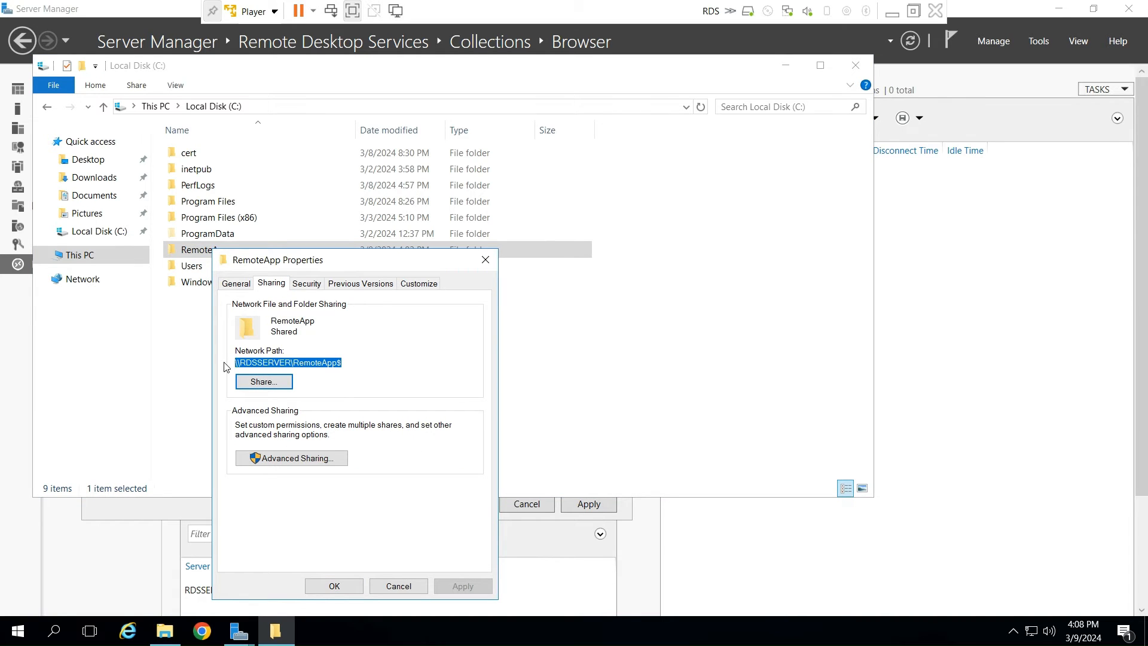
click(335, 585)
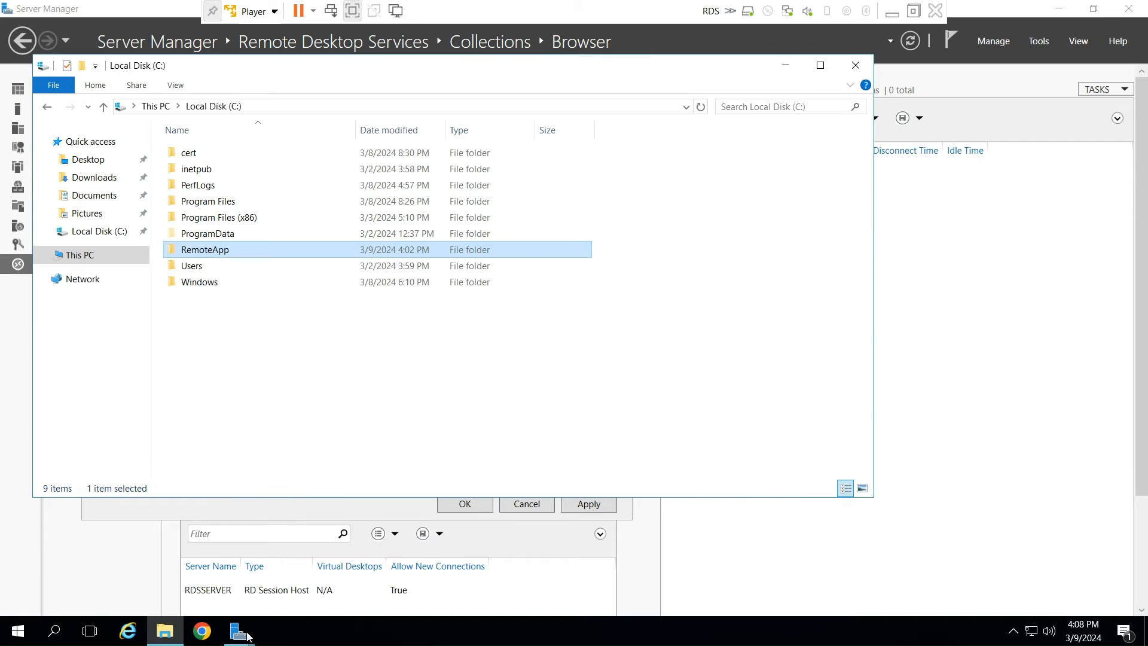
- Return to the Browser collection's properties in Server Manager and enable user profile disks at \\RDSSERVER\RemoteApp$
mouse_move(238, 637)
click(335, 577)
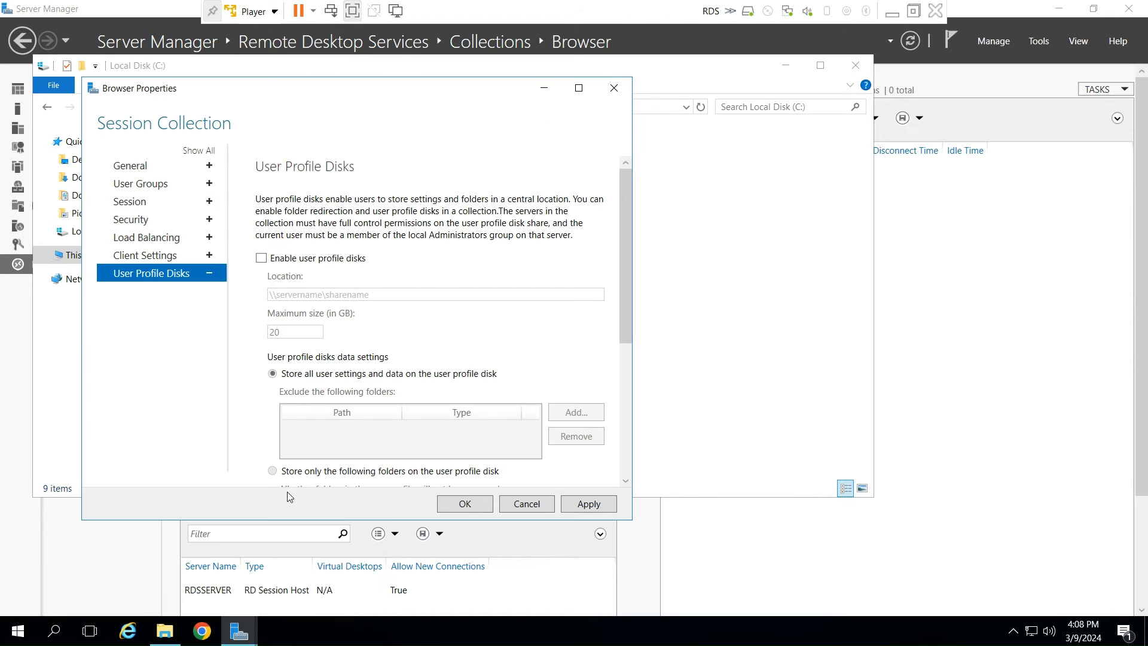
click(261, 259)
click(299, 294)
key(ctrl+v)
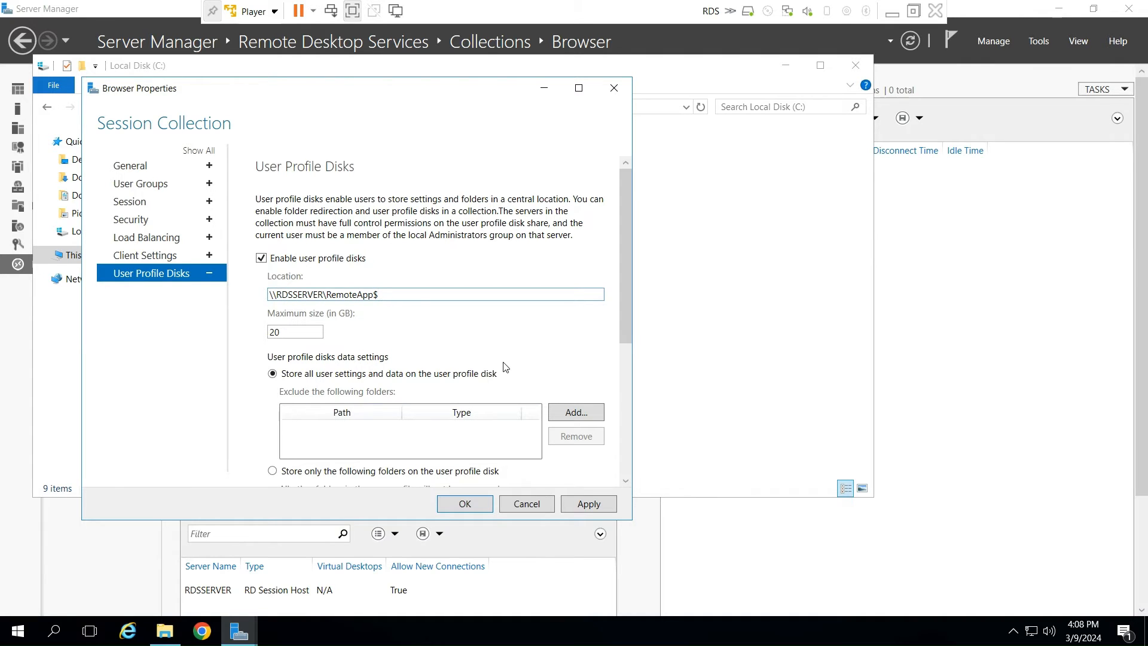
click(590, 505)
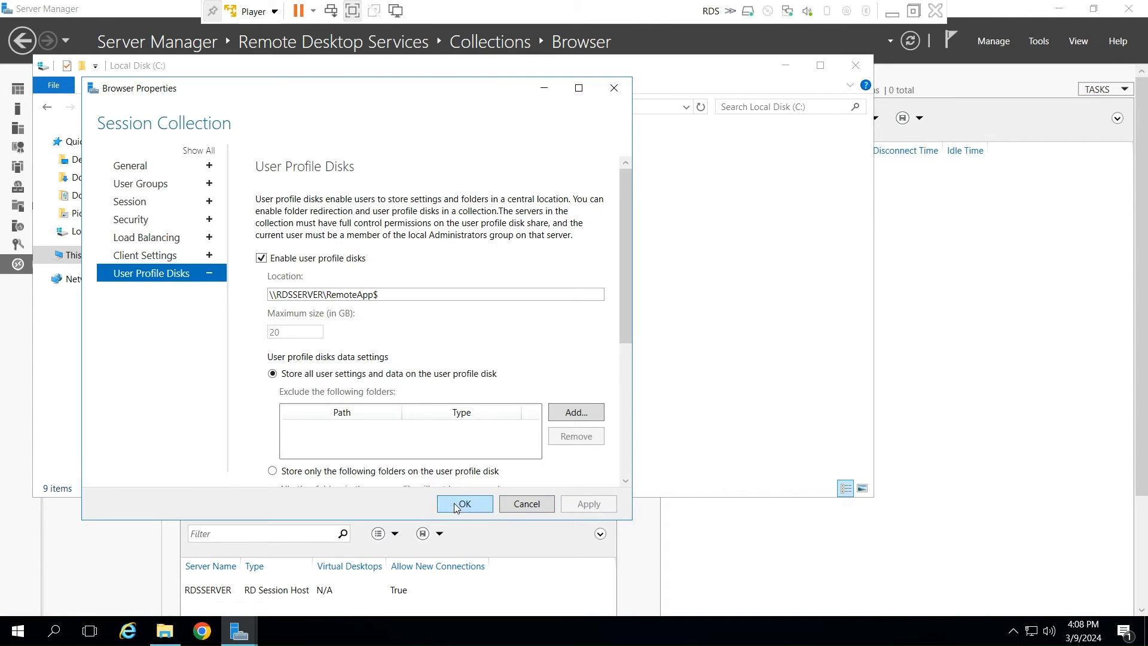
click(460, 504)
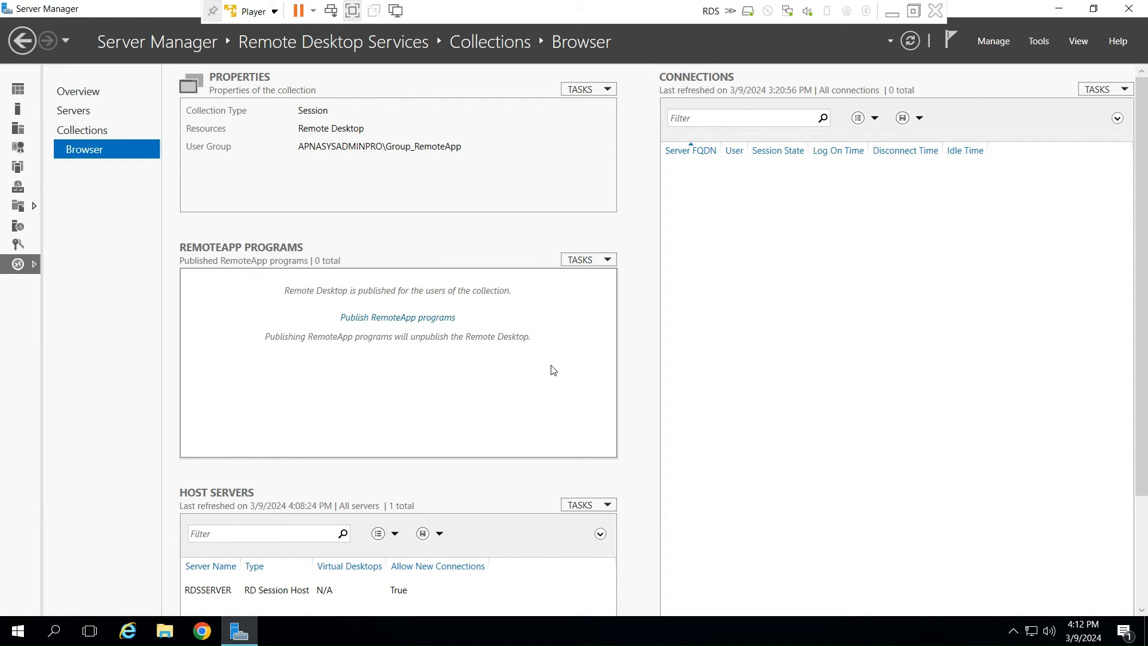
- Publish Google Chrome as a RemoteApp program in the Browser collection
click(607, 262)
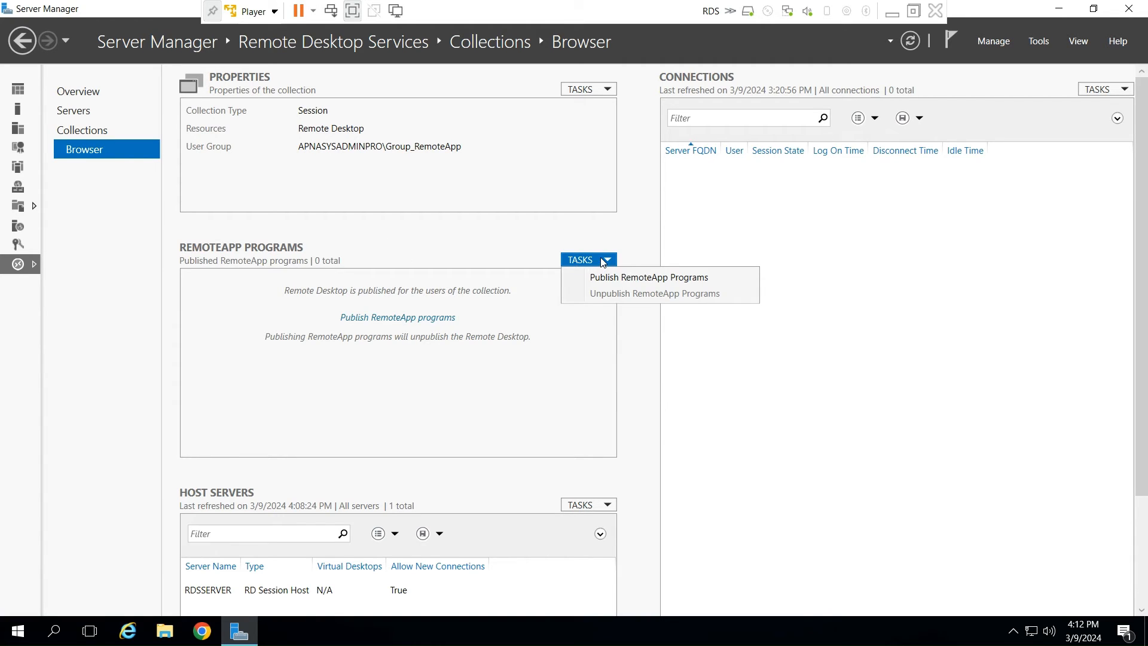
click(622, 278)
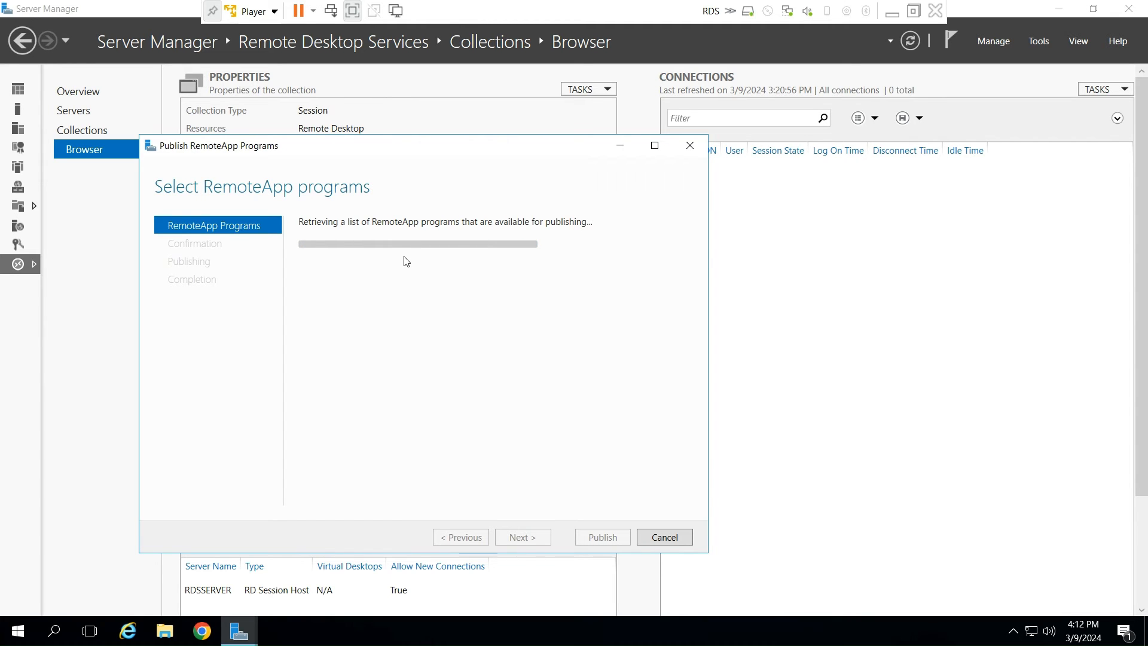
scroll(418, 360, down, 3)
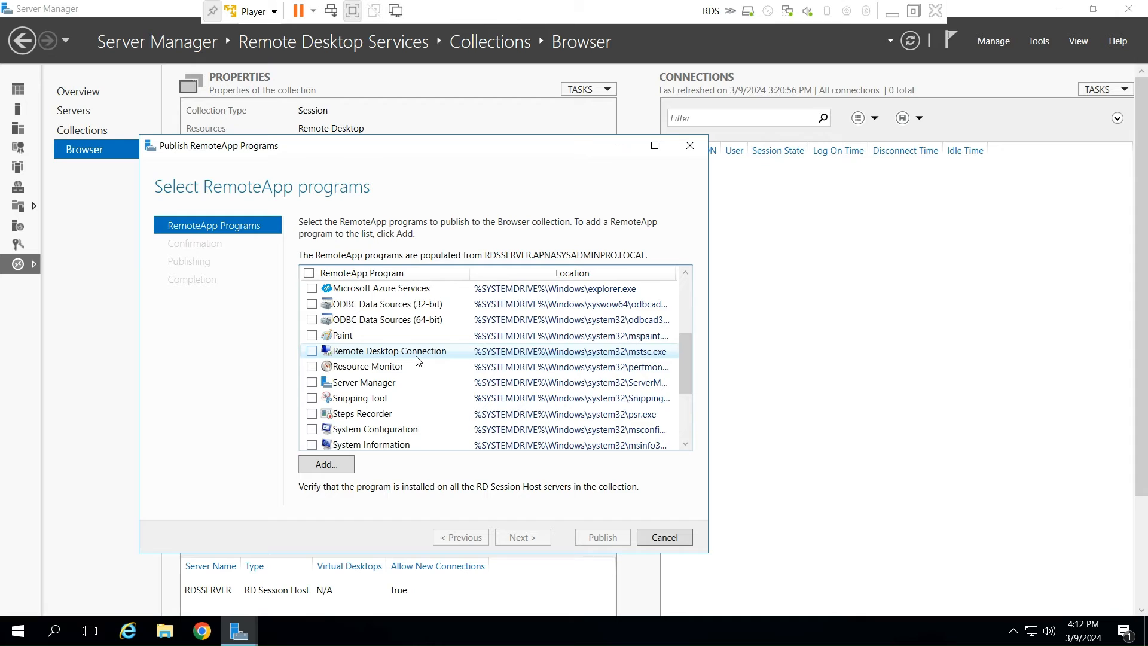
scroll(417, 359, up, 2)
click(311, 320)
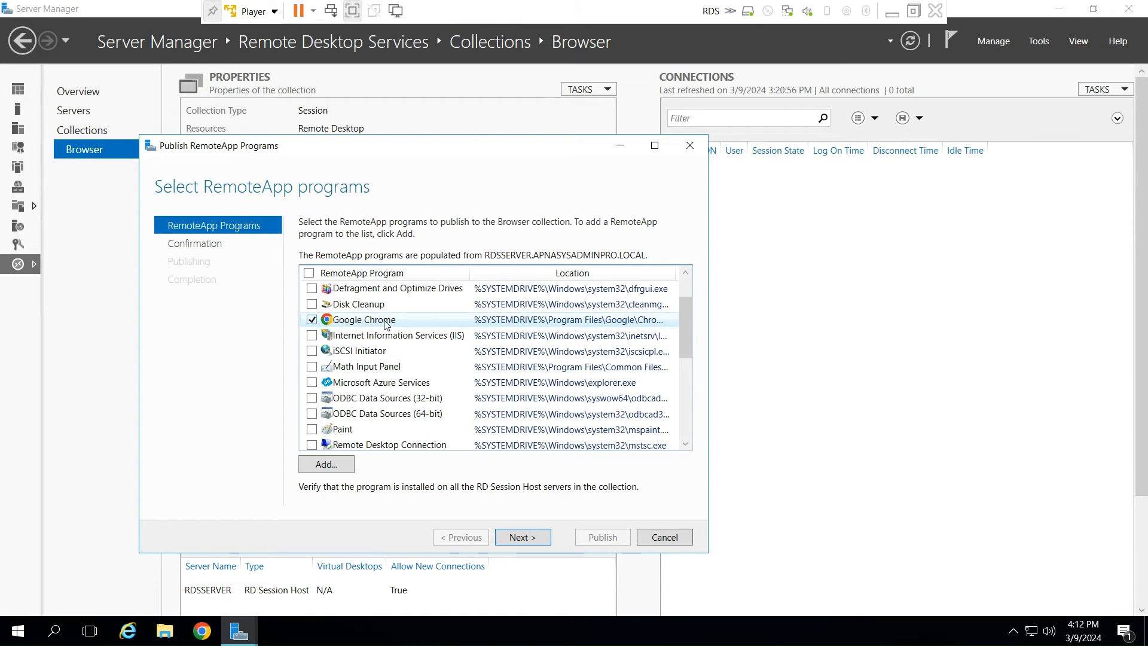
click(311, 320)
click(311, 320)
click(528, 540)
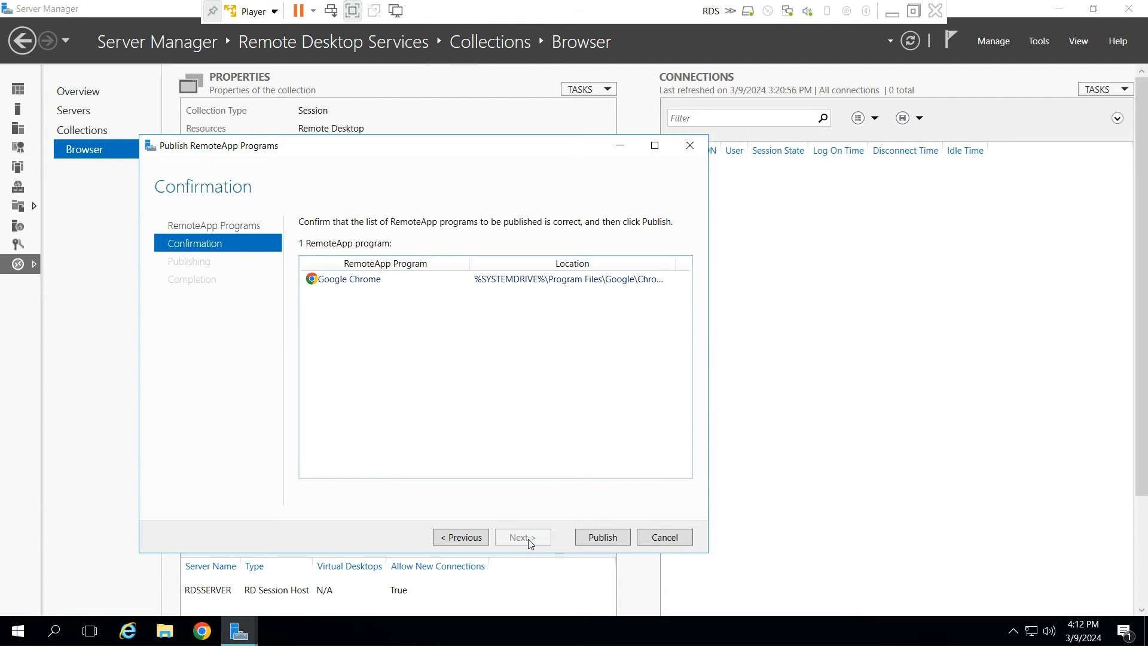
click(604, 541)
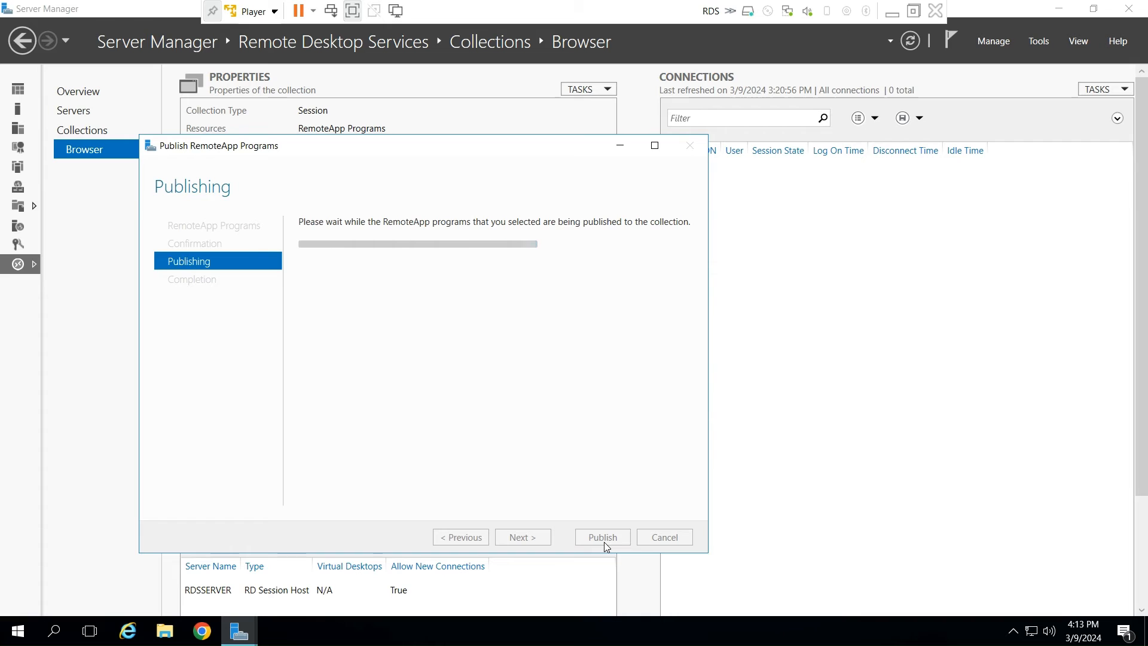
click(609, 536)
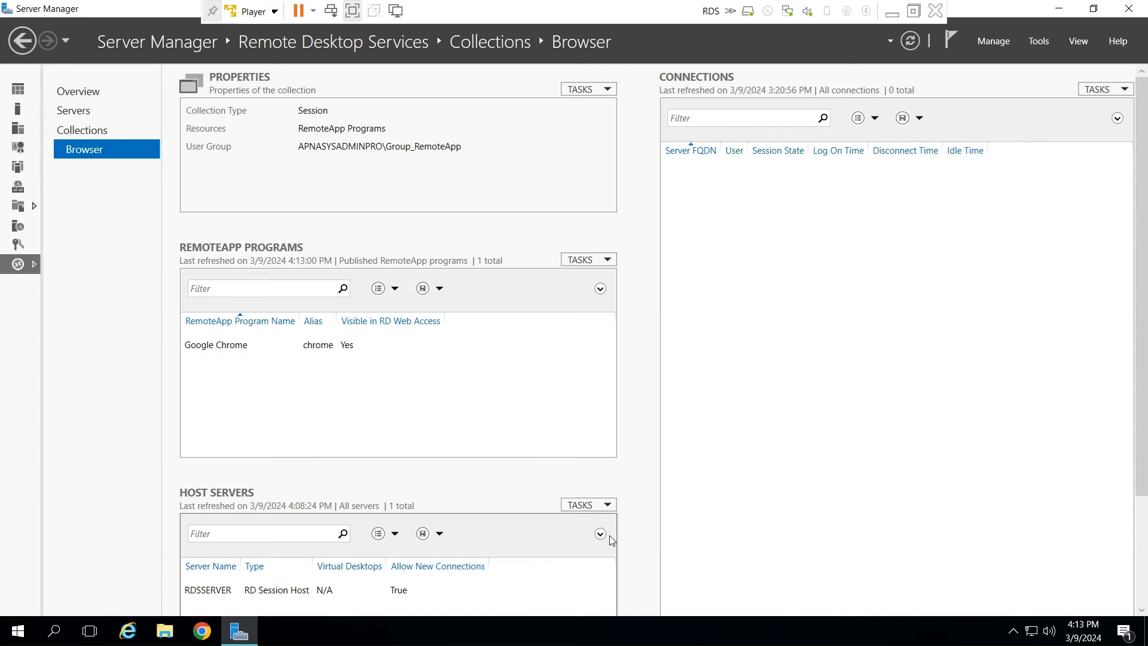
- Start publishing another RemoteApp program and add iexplore from the Program Files\Internet Explorer folder to the selectable programs
click(602, 261)
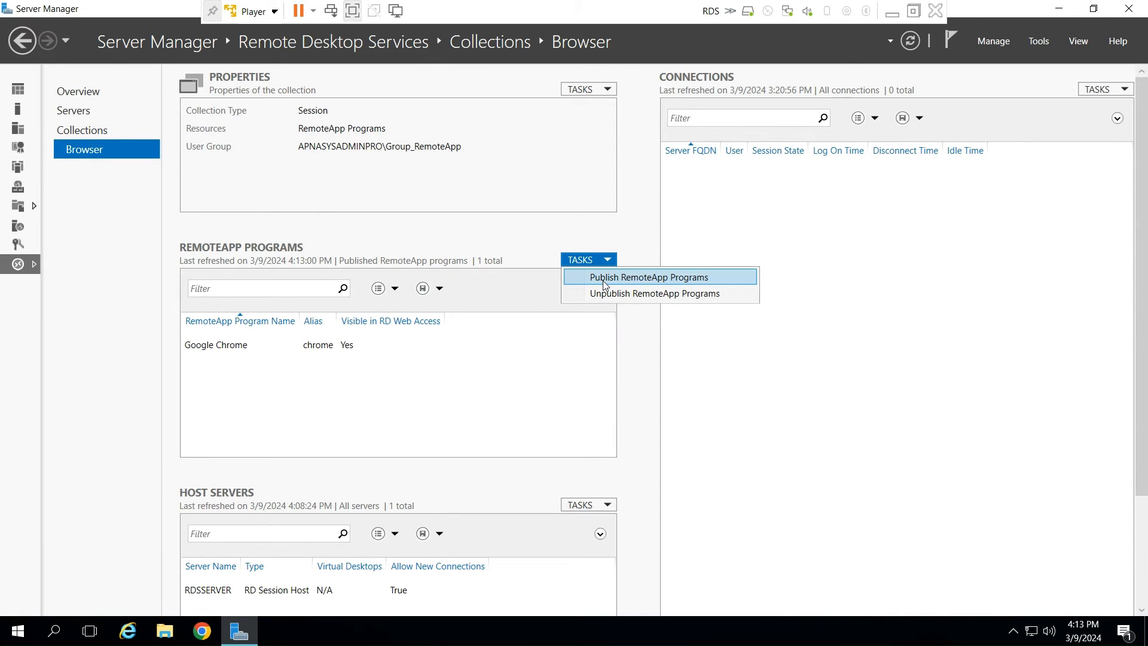
click(604, 278)
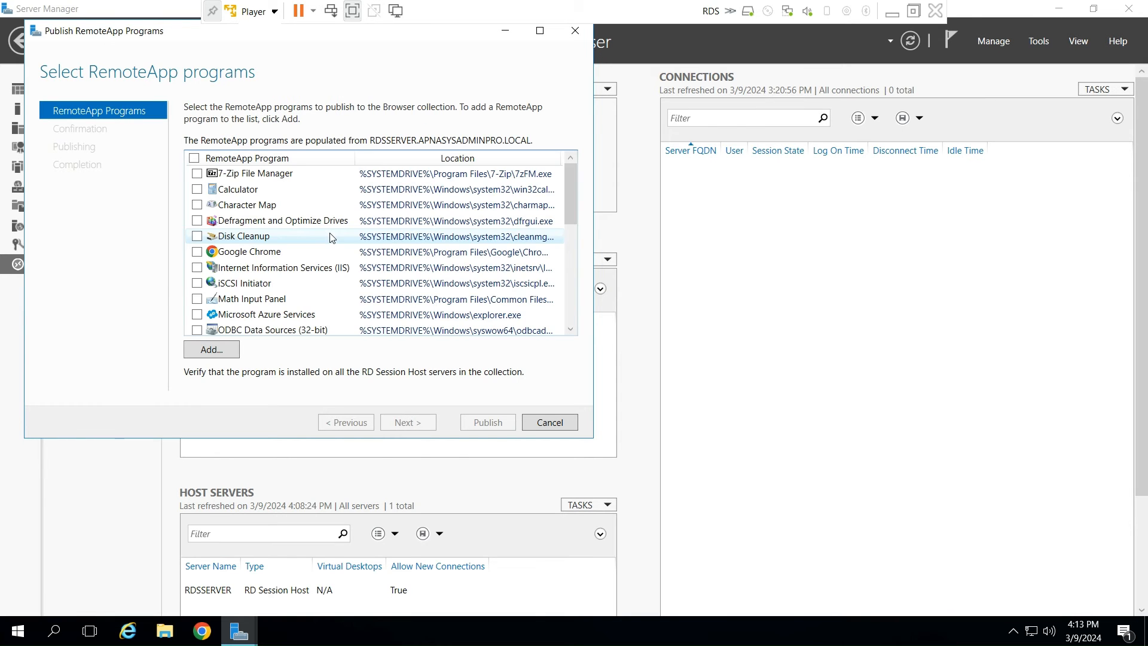
scroll(241, 304, down, 4)
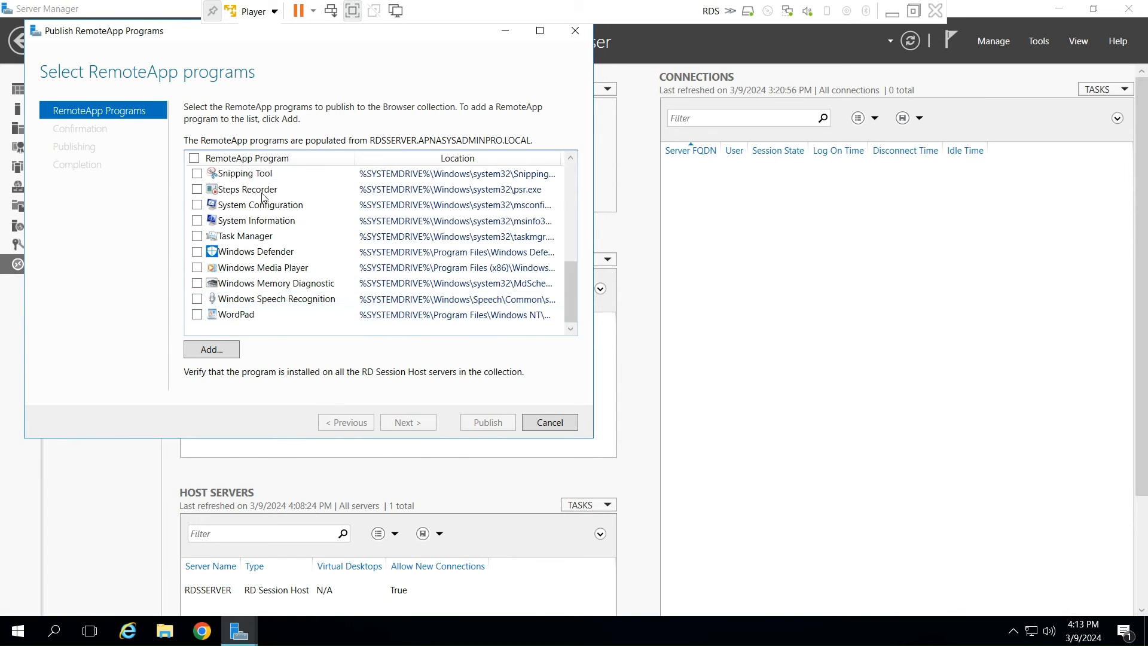
scroll(264, 198, up, 5)
click(212, 349)
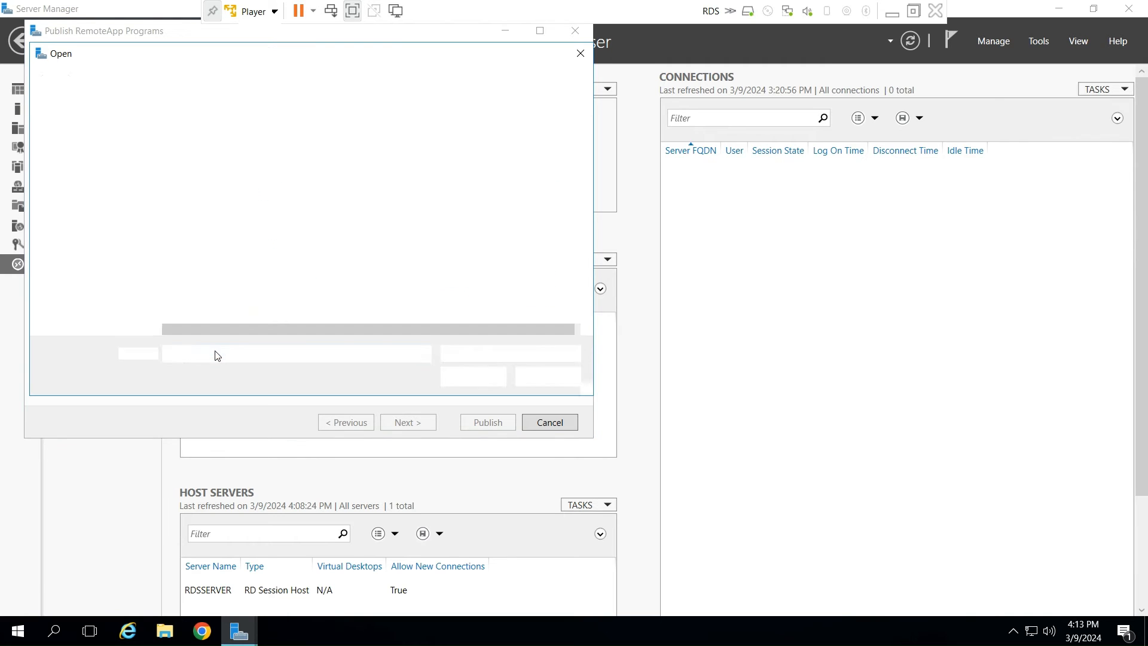
double_click(242, 195)
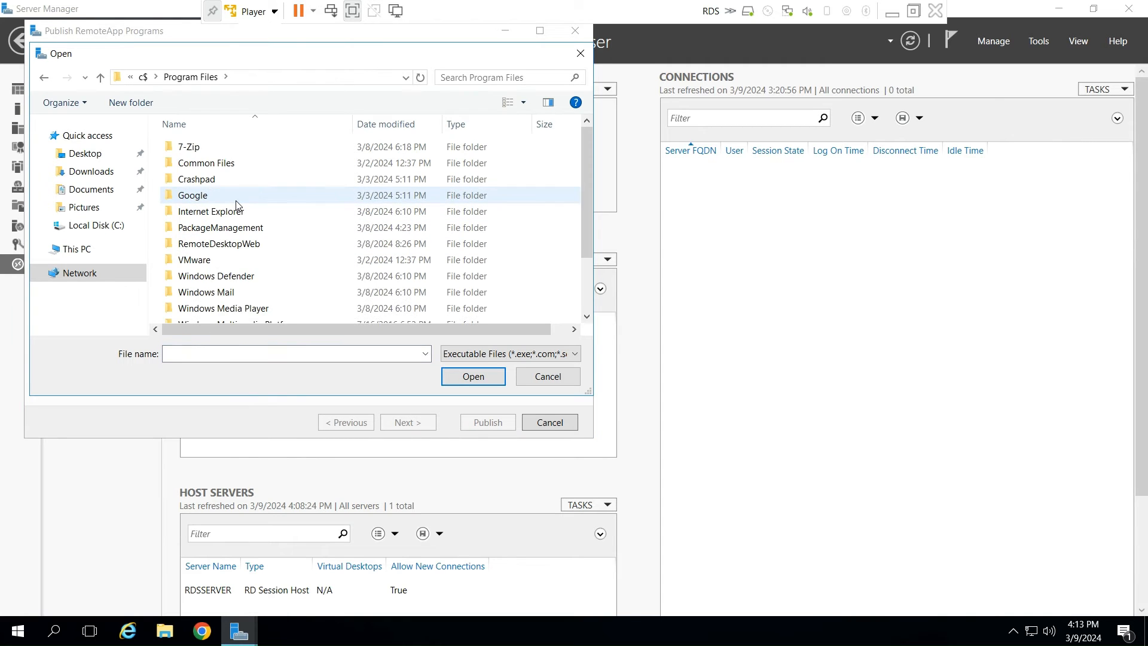
double_click(230, 215)
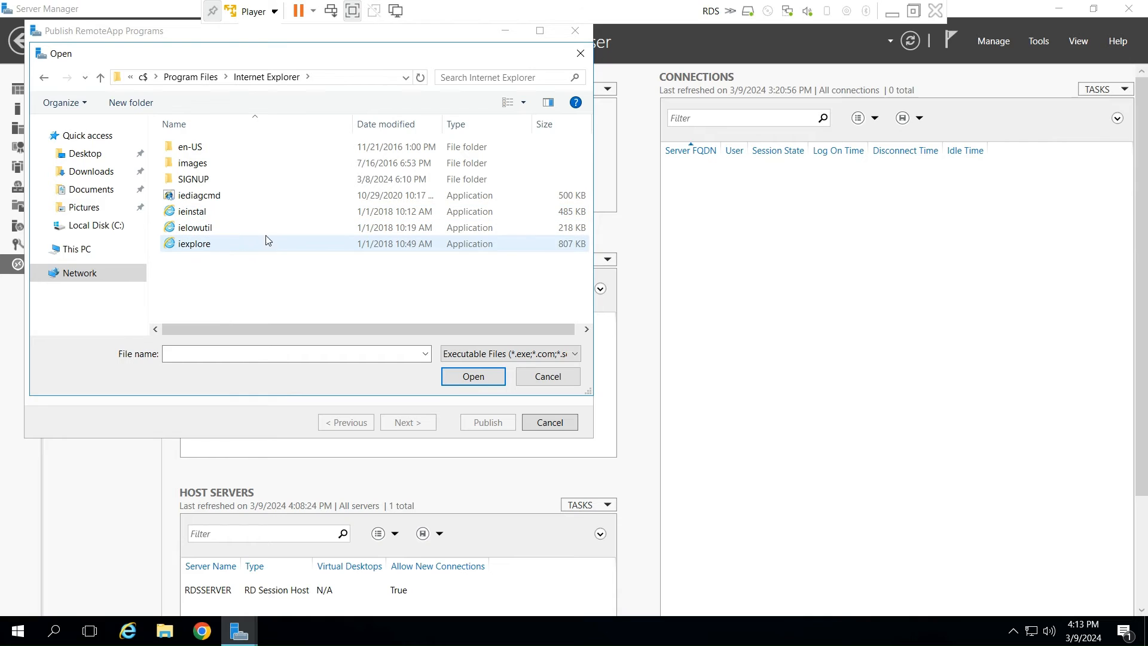
click(226, 246)
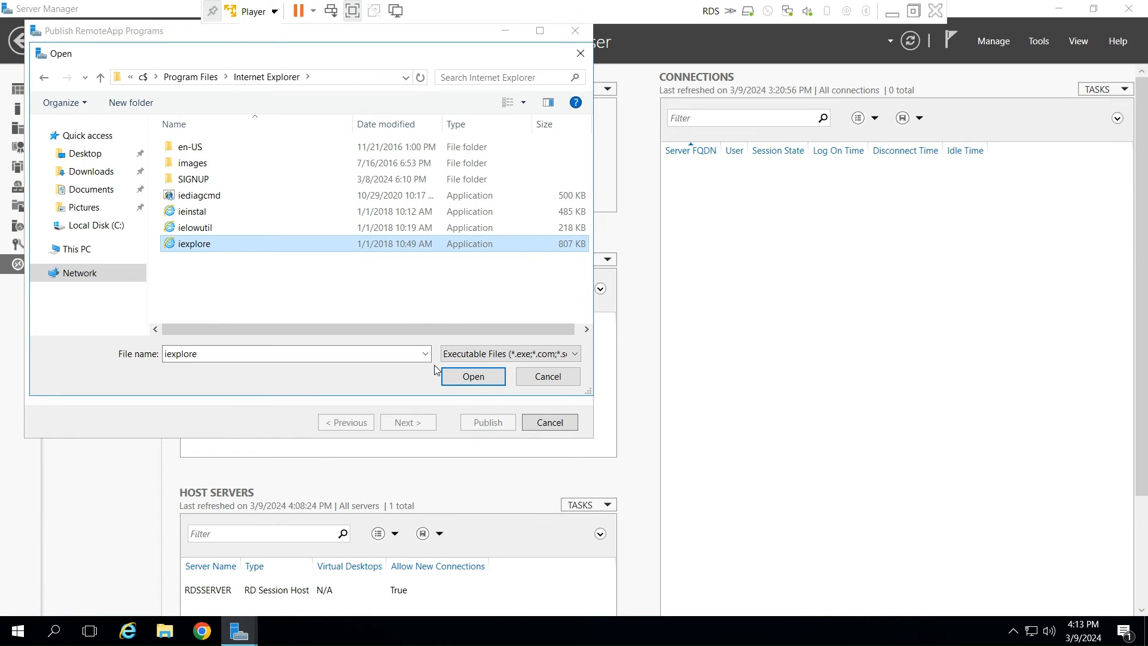
click(472, 376)
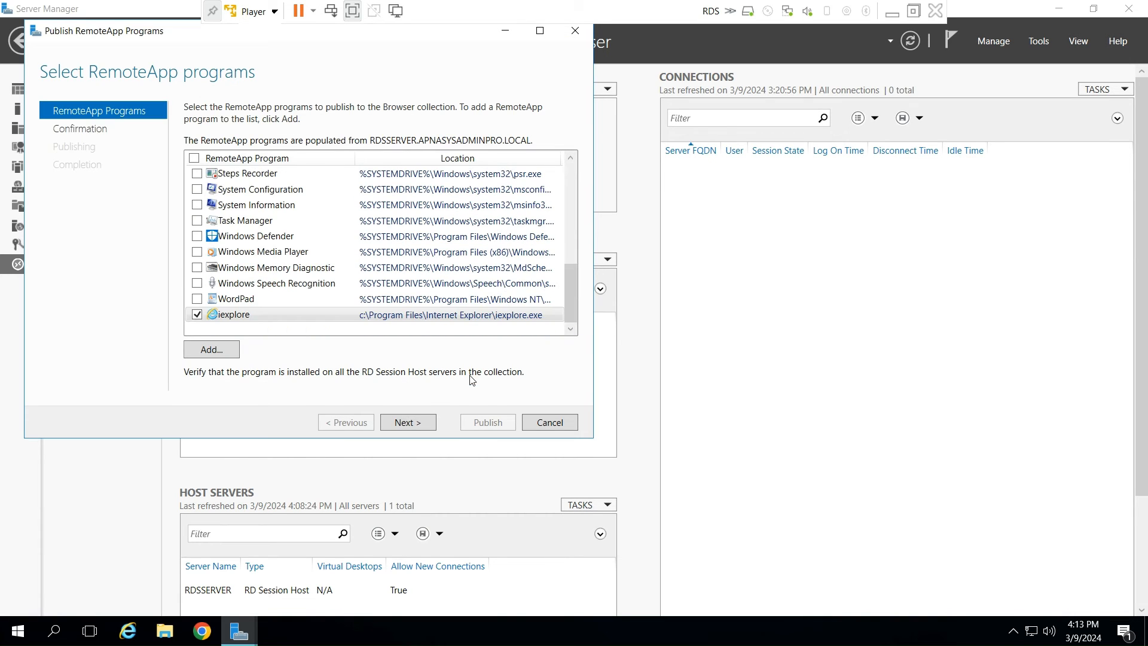
- Confirm and publish iexplore to the Browser collection, closing the publishing wizard
click(418, 423)
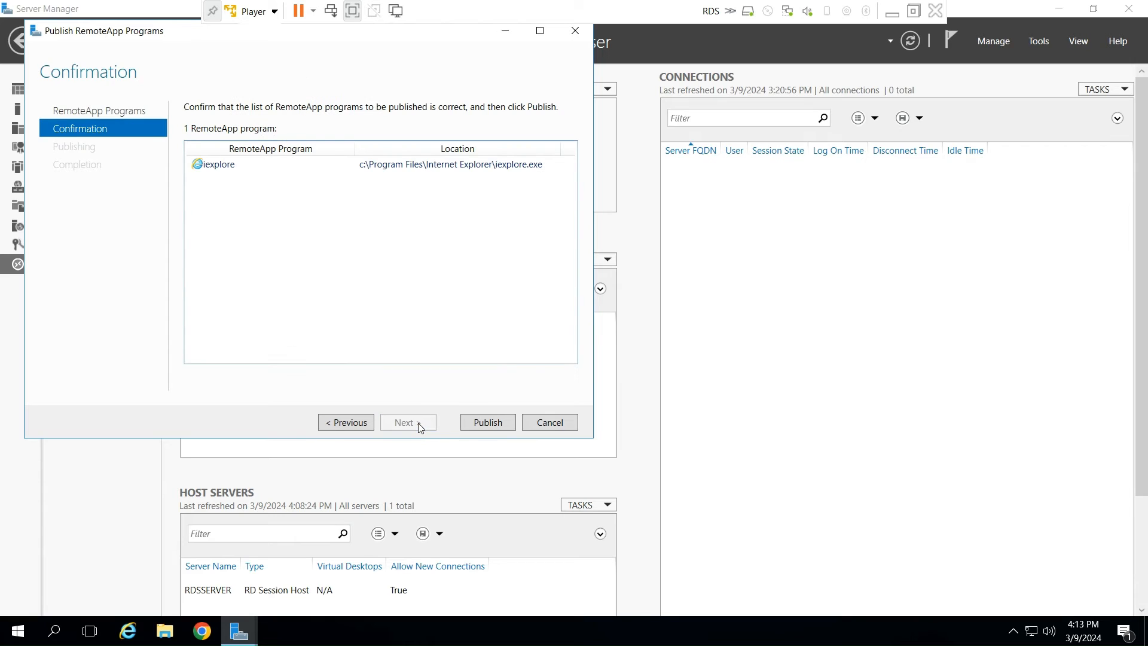
click(478, 424)
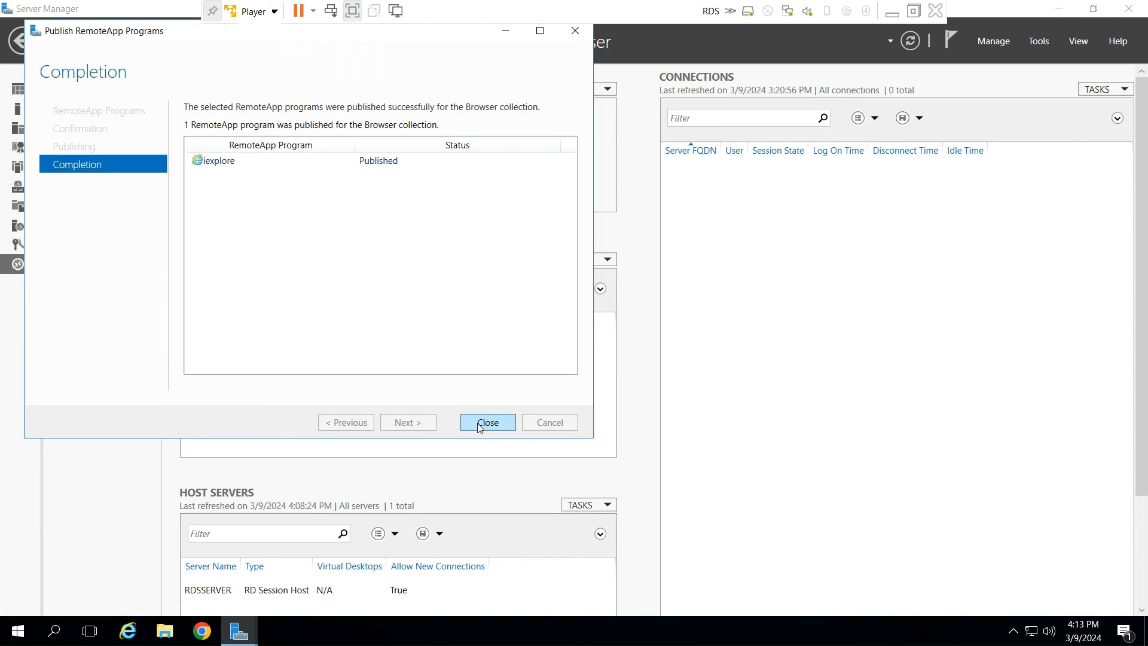
click(487, 423)
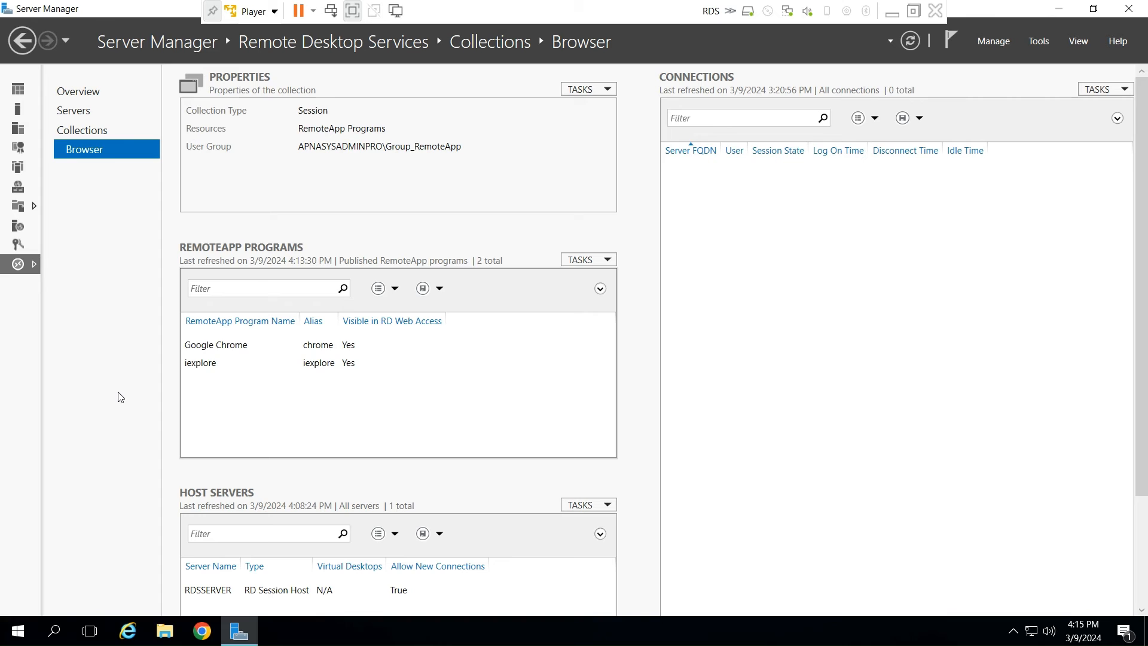
- Open the properties of the published Google Chrome program and review its general settings and command-line parameters
click(230, 351)
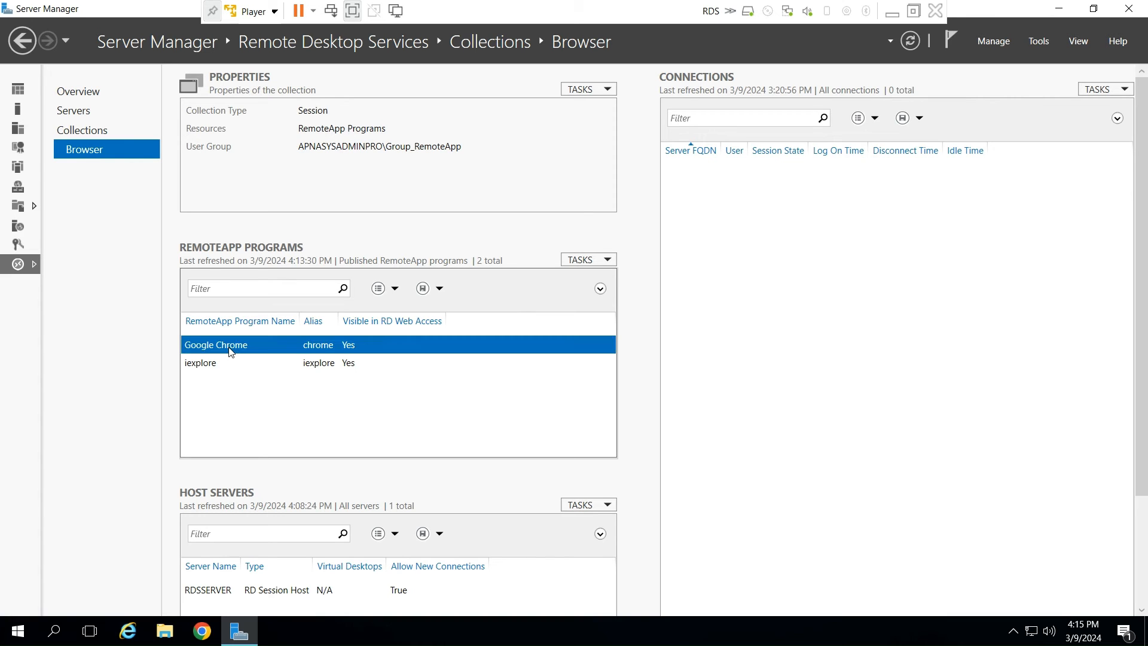
right_click(230, 352)
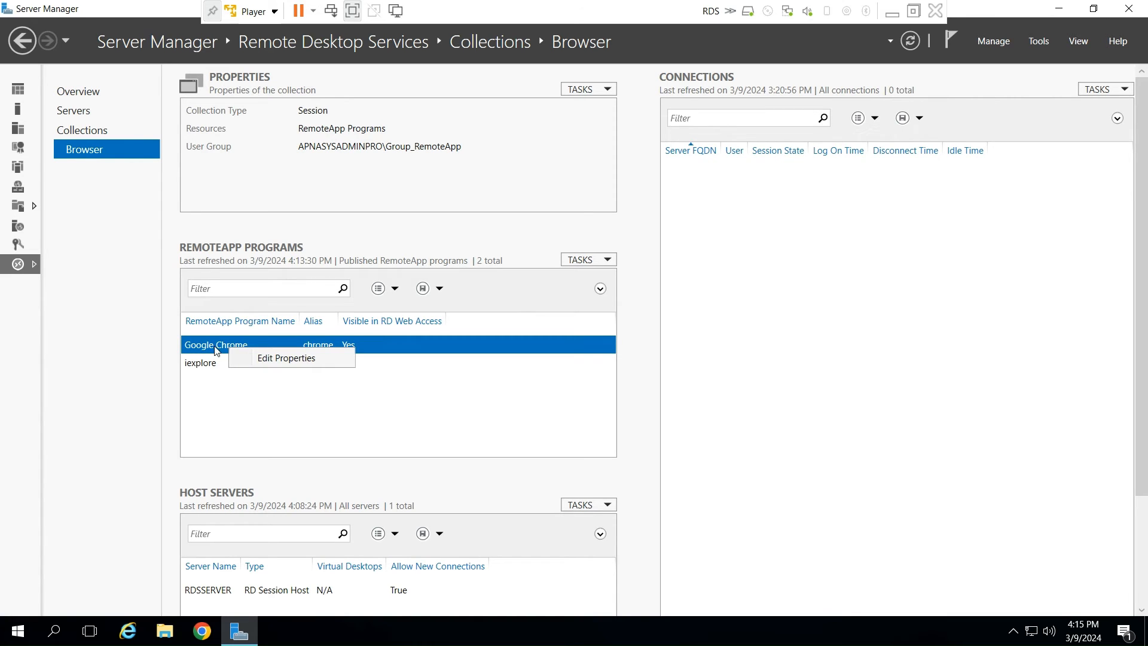
right_click(206, 348)
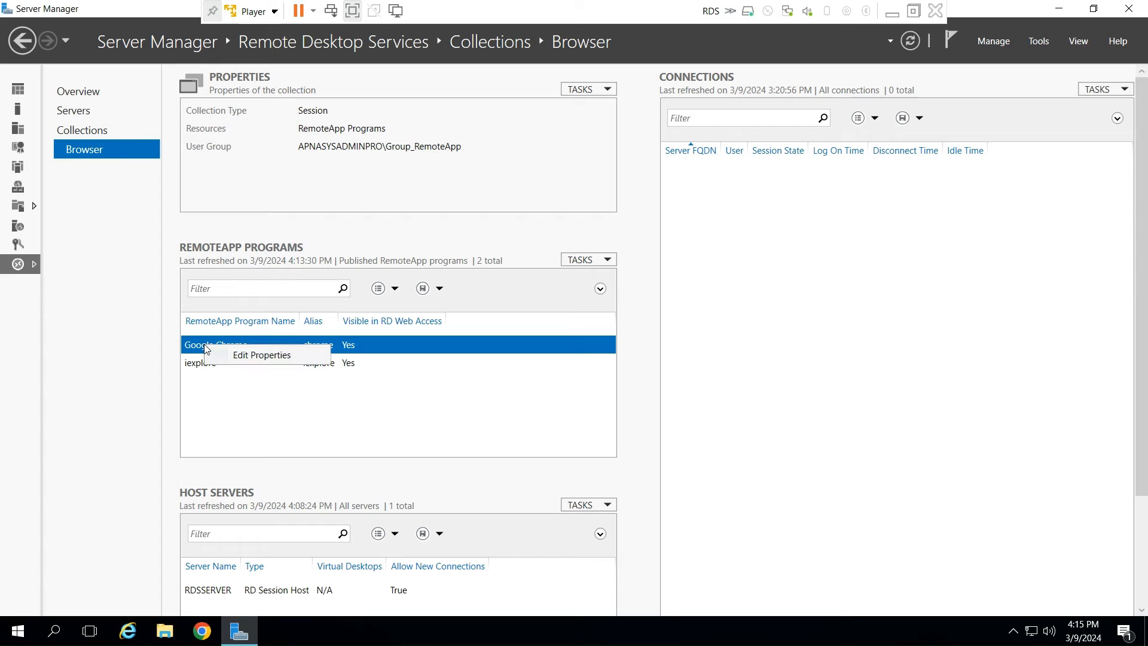
click(247, 356)
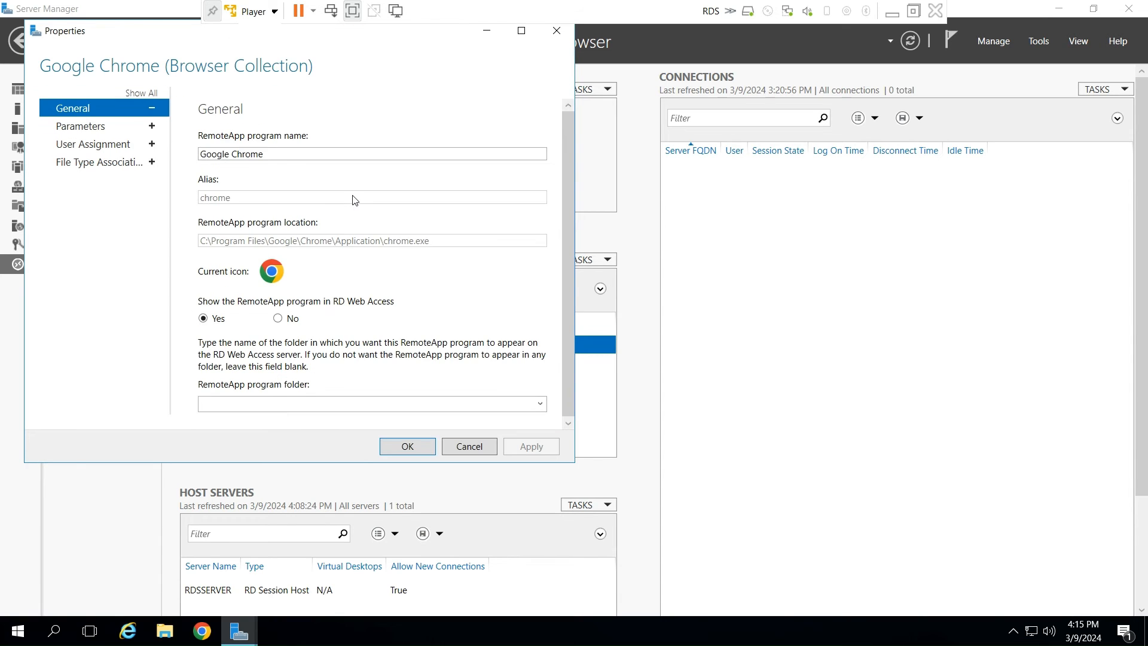
click(91, 128)
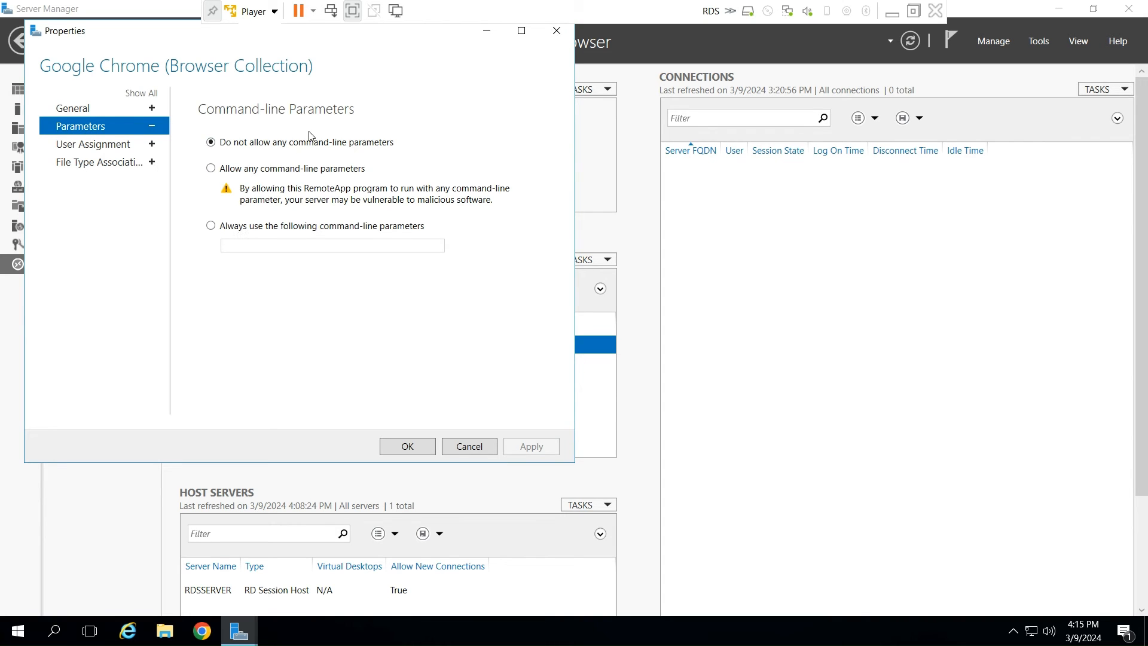
- Limit Google Chrome's user assignment to only the Group_Chrome group, apply it, and check the file type associations before closing the properties
click(98, 148)
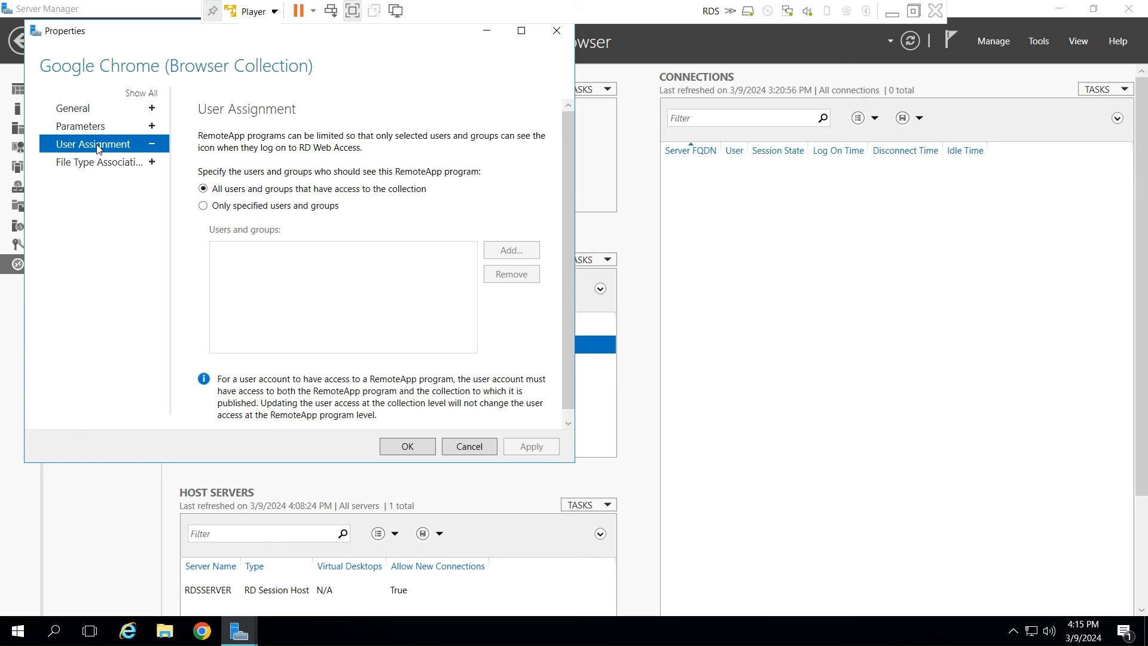
click(204, 206)
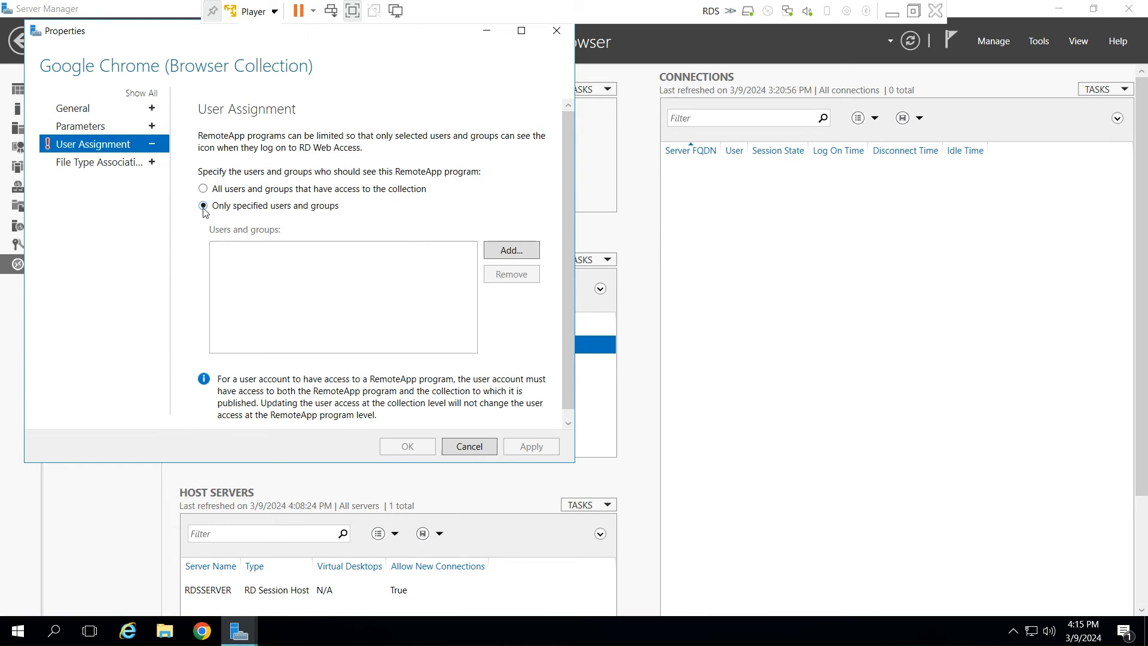
click(511, 251)
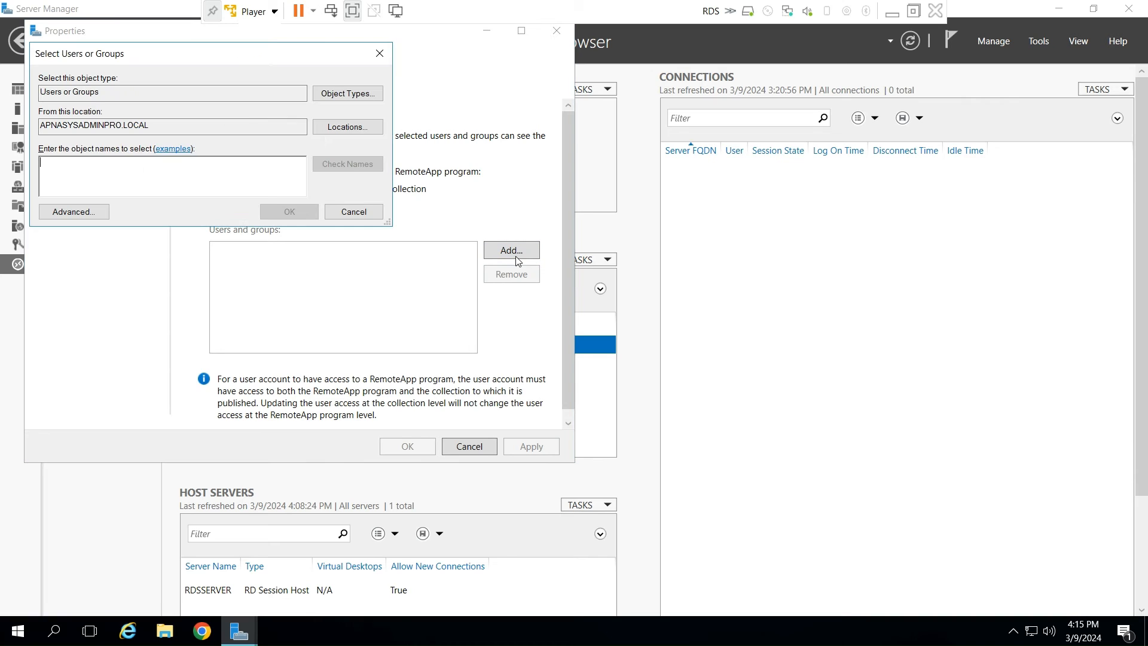
text(group_c)
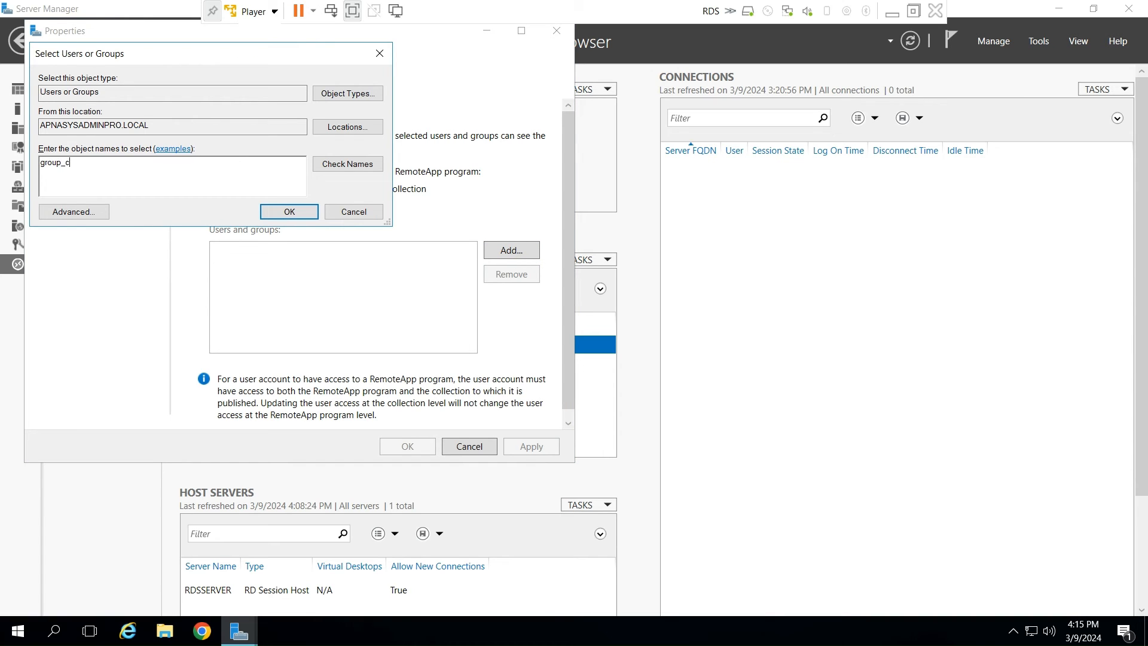
key(Return)
click(291, 214)
click(515, 447)
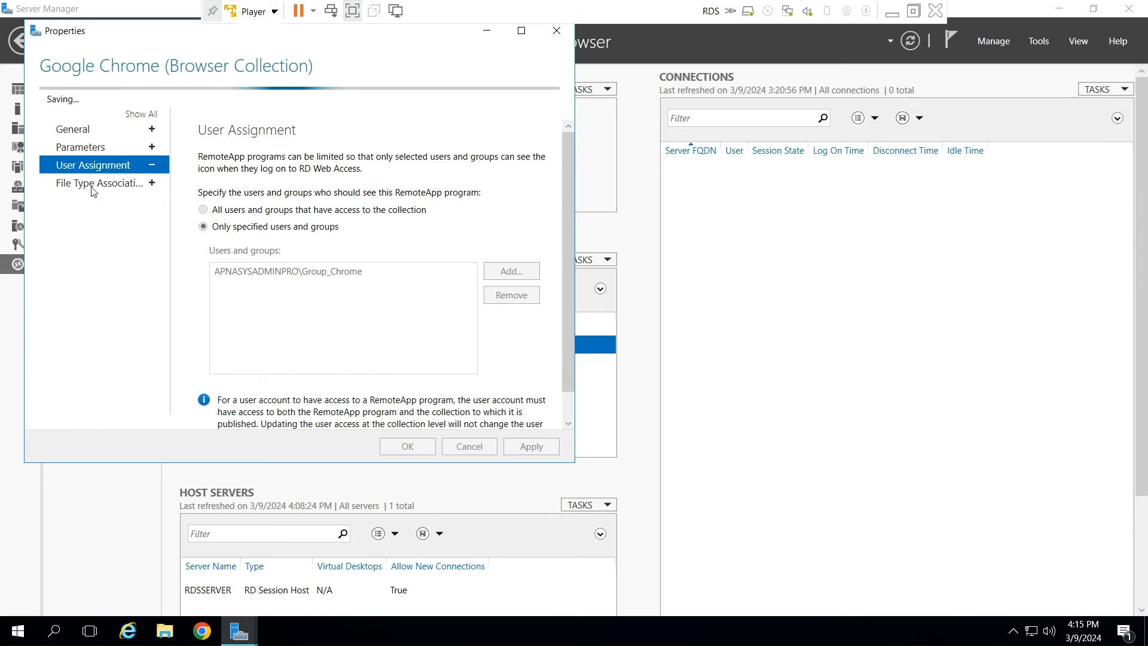
click(98, 189)
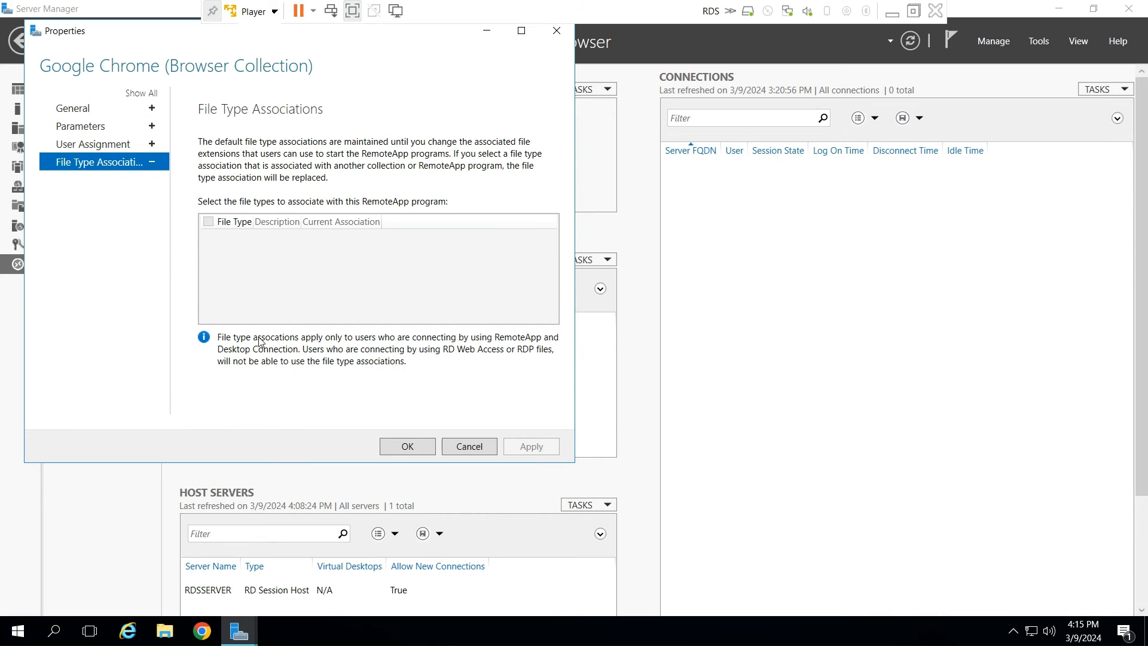
click(405, 449)
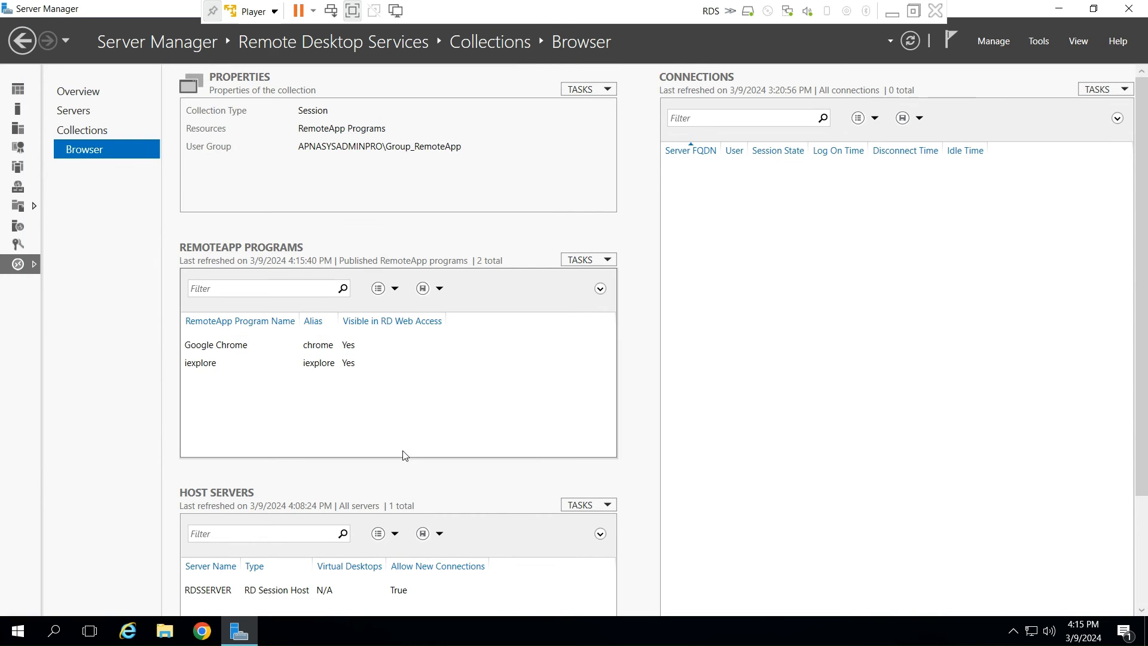
- Open the properties of the published iexplore program and restrict its user assignment to only specified users and groups
click(207, 366)
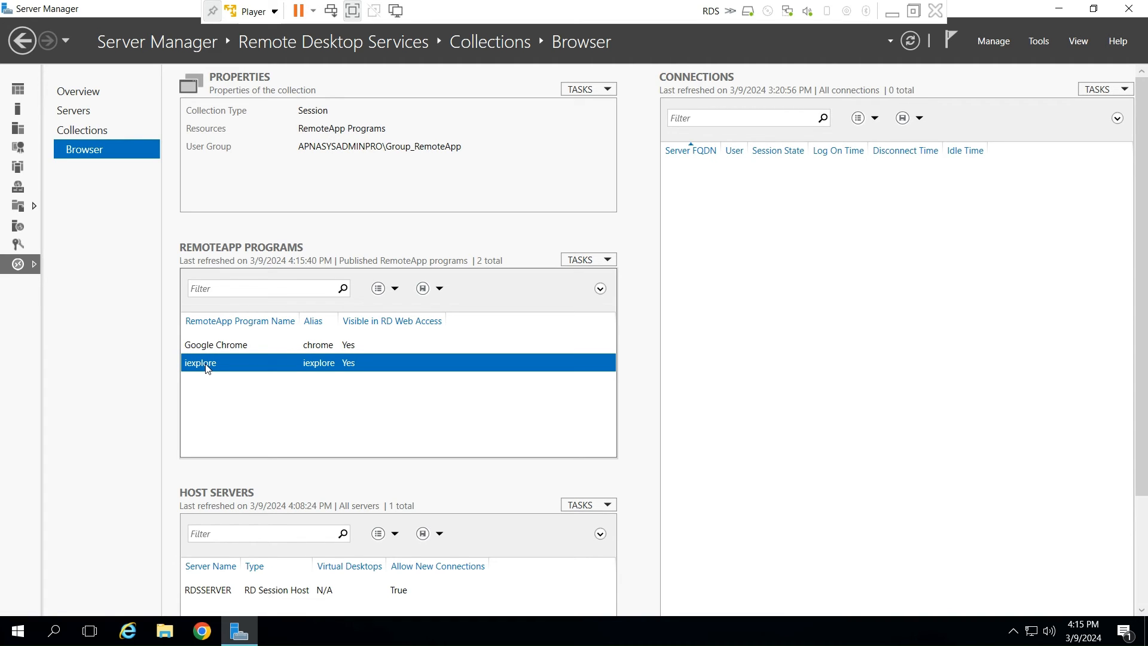
right_click(207, 365)
click(242, 376)
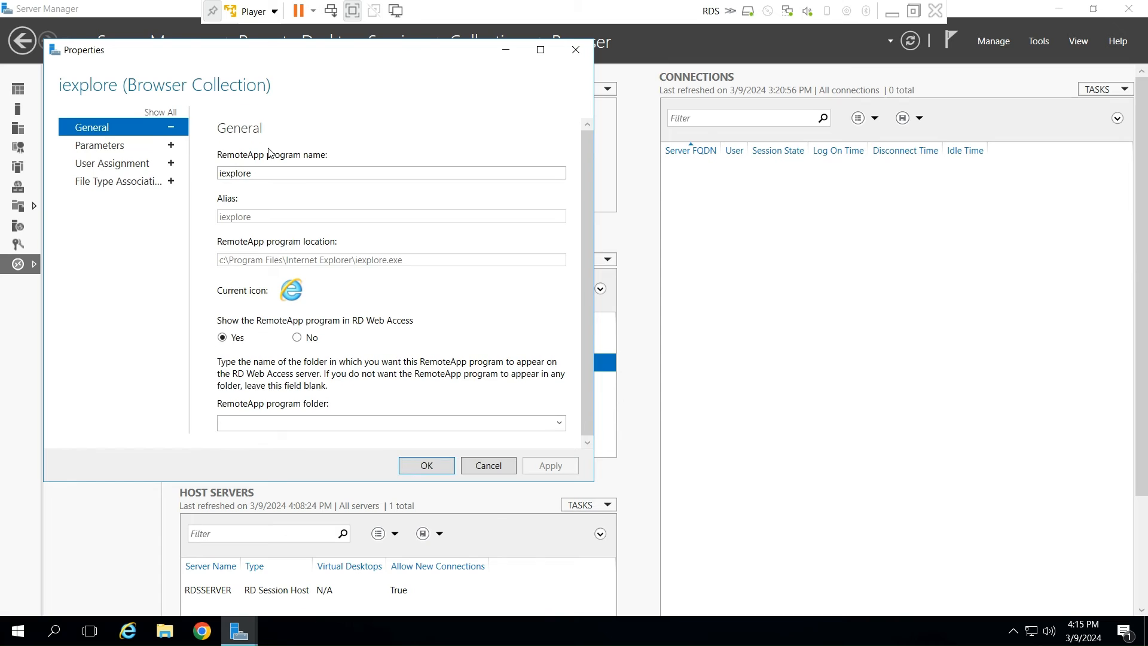
click(97, 163)
click(223, 225)
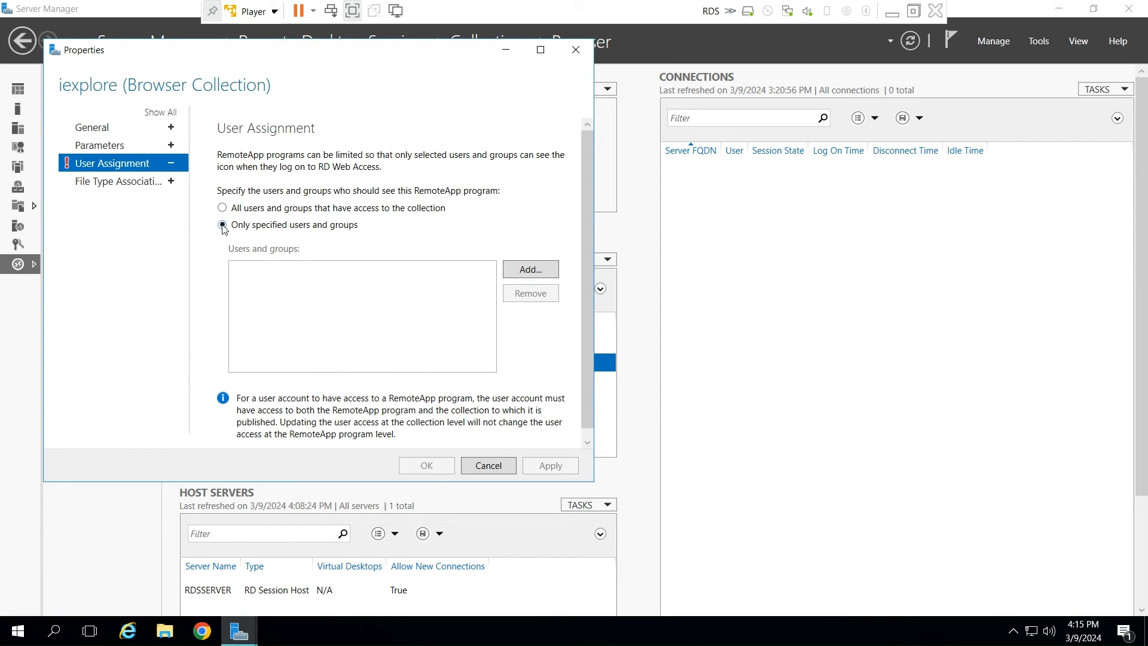
- Add the Group_IE domain group to iexplore's user assignment, apply the change and close the properties
click(537, 272)
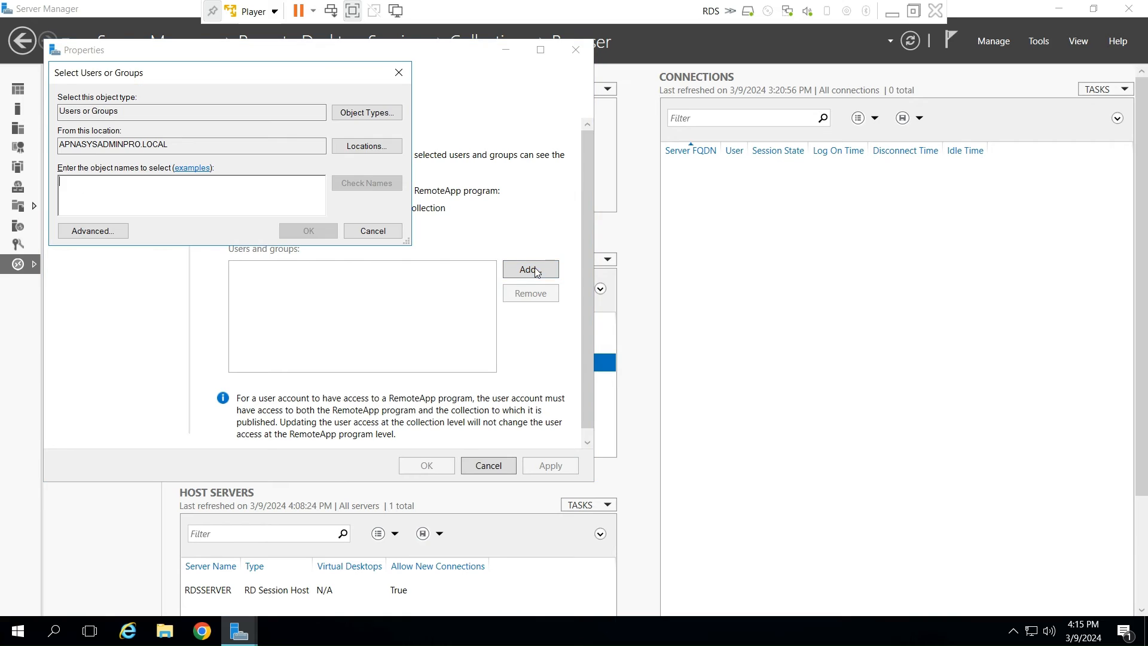
text(group)
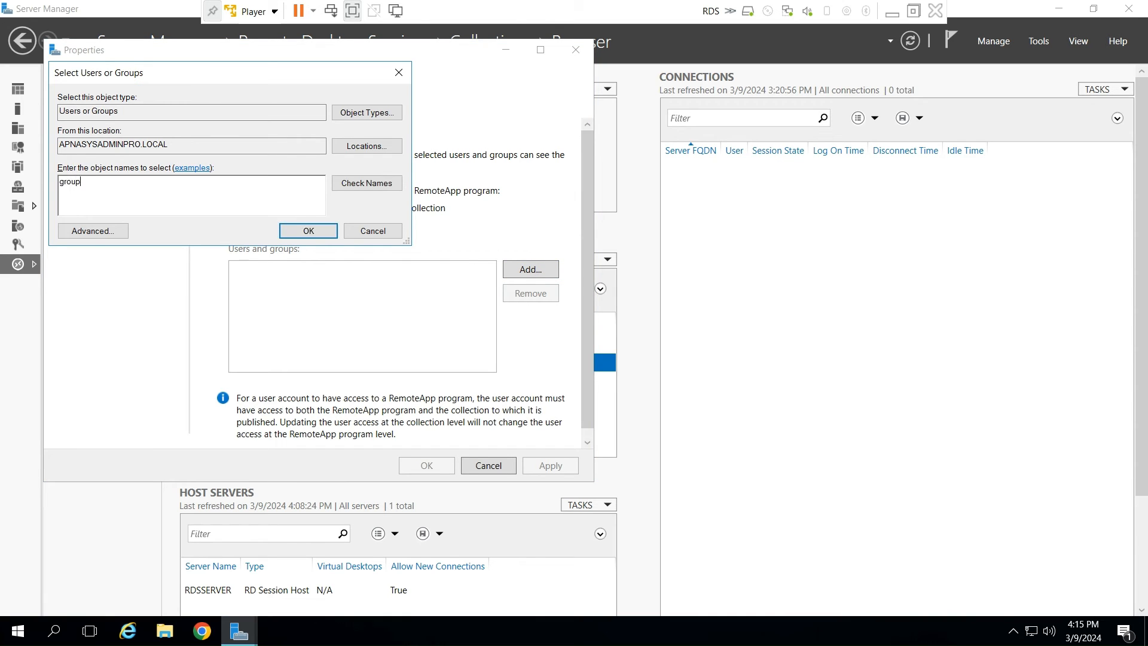
text(_ie)
key(Tab)
key(Return)
click(326, 232)
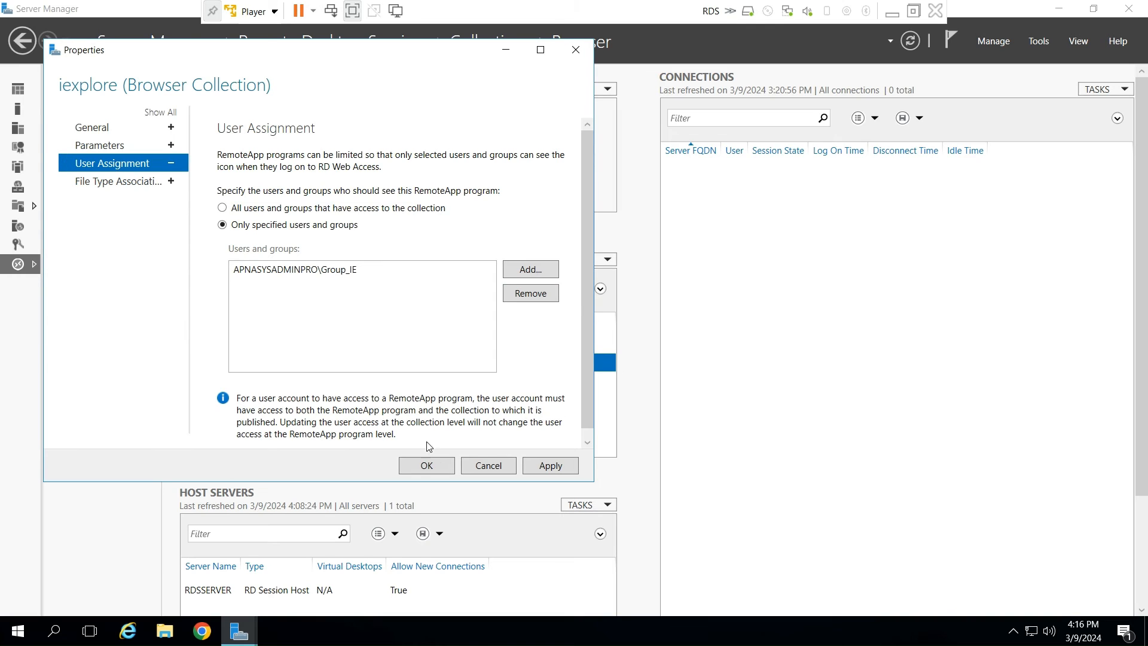
click(535, 467)
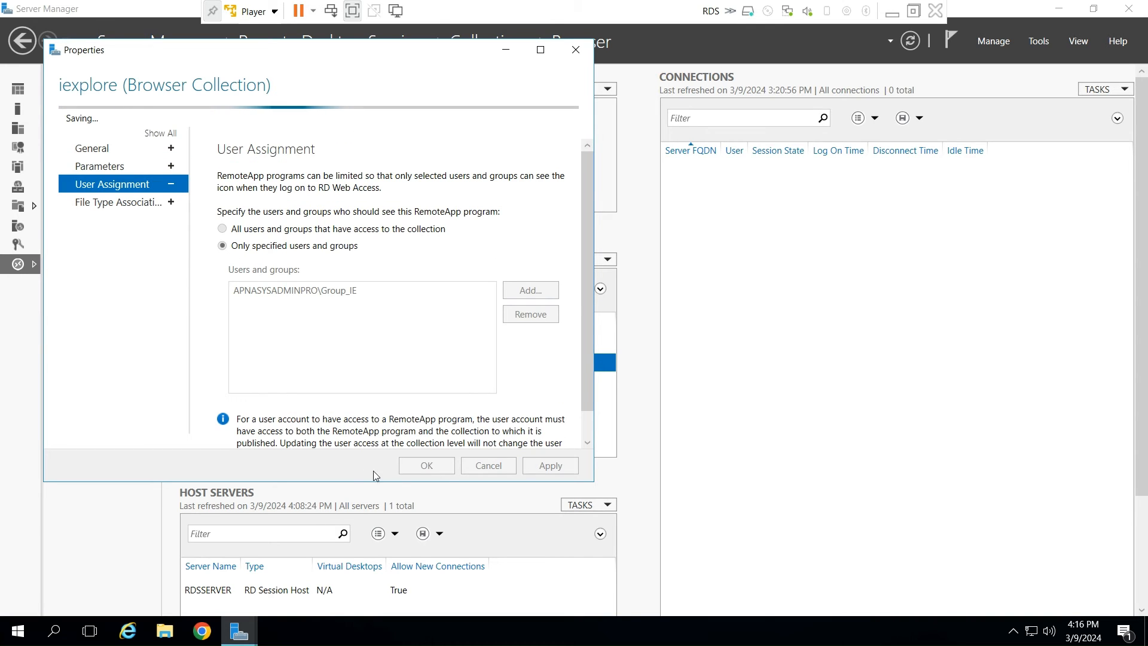
click(418, 466)
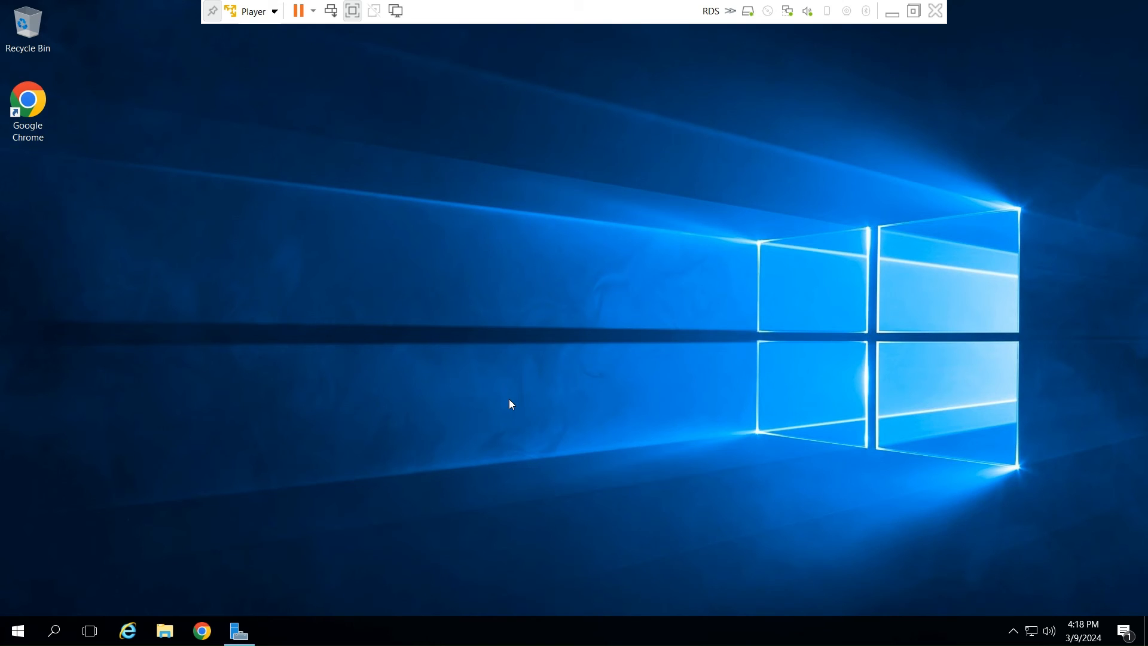
- Switch to Google Chrome and open the Remote Desktop Web Client at remote.apnasysadminpro.com
click(199, 637)
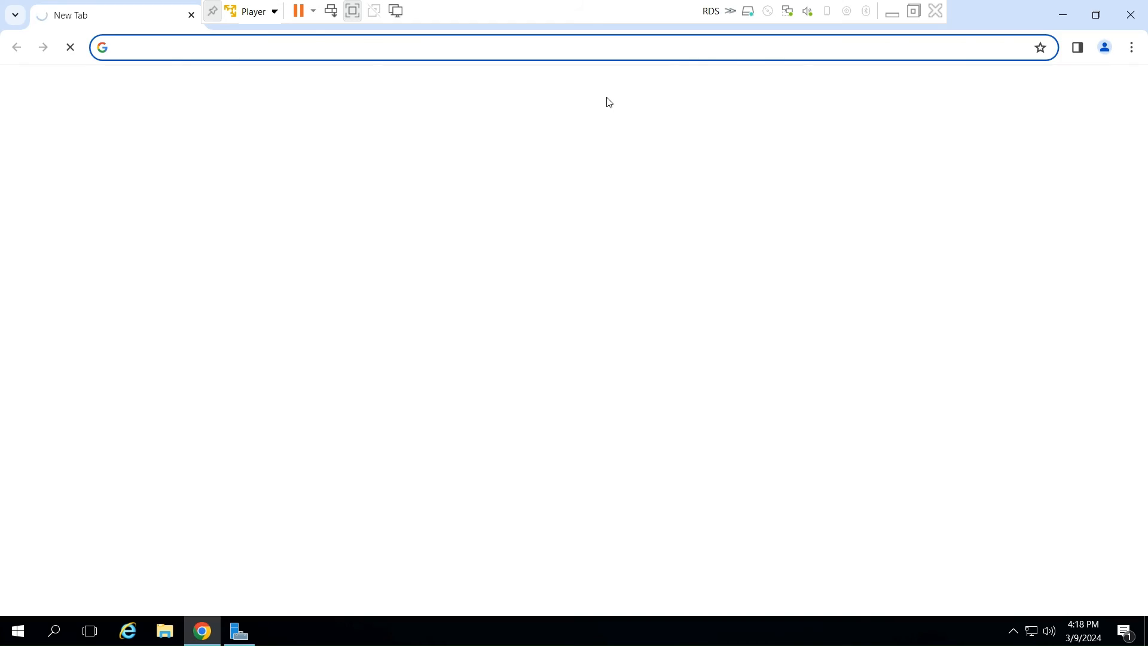
click(232, 52)
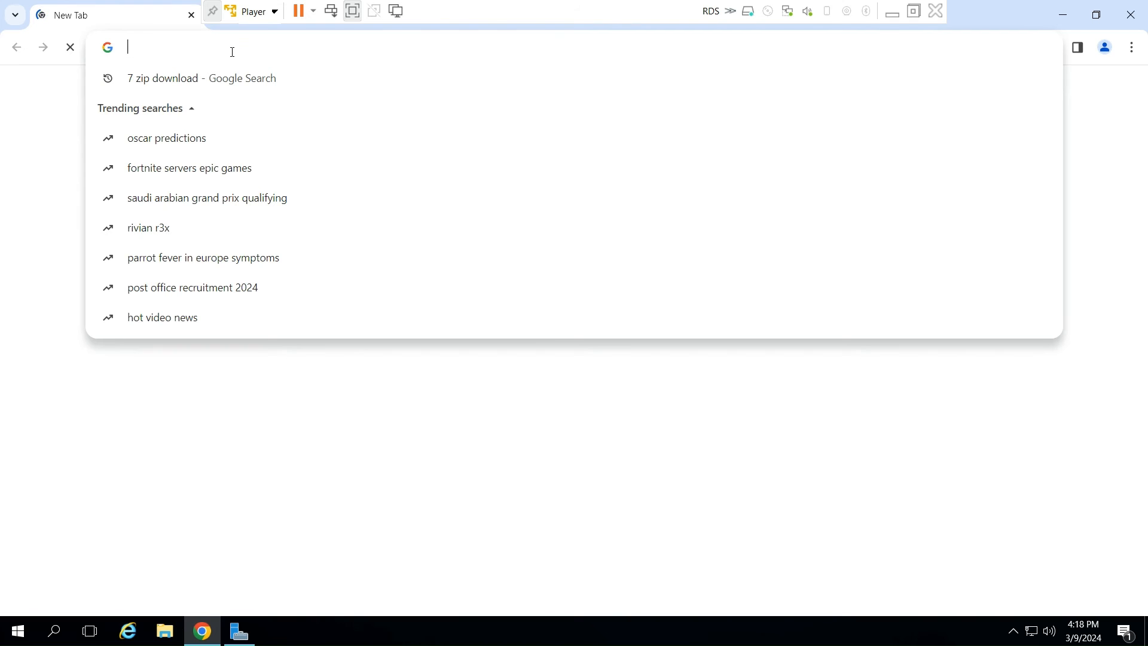
text(remote.apnasysadminpro.com)
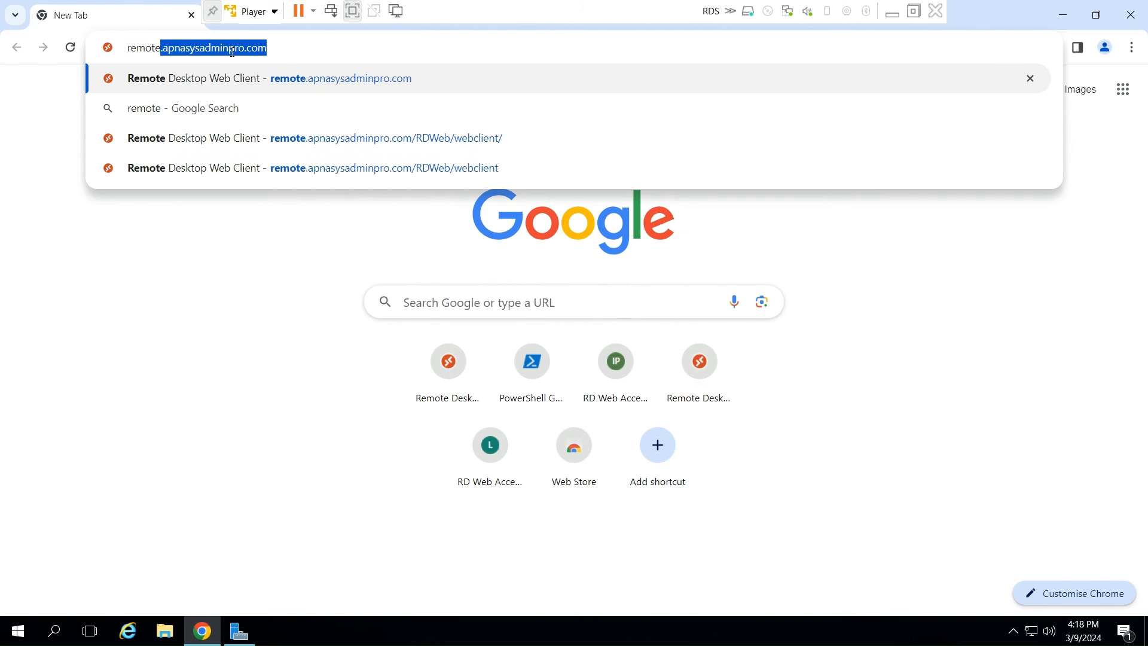
key(Return)
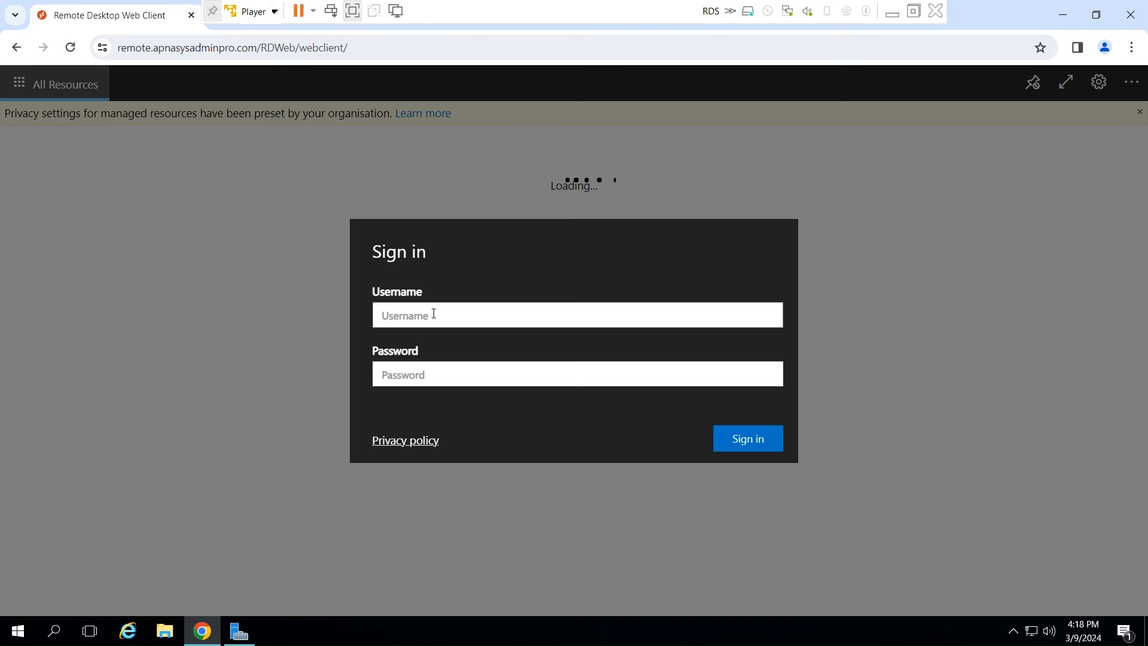
- Sign in to the web client as chromeuser1 with the account password and decline saving the password in the browser
text(chromeuser1)
key(Tab)
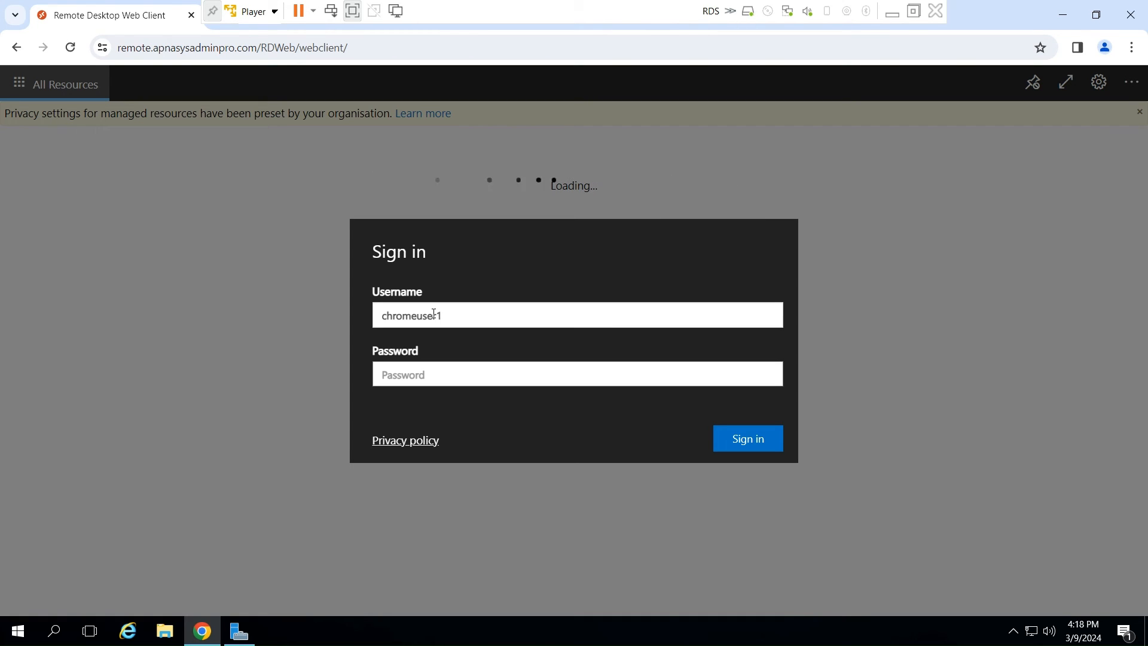
text(•••••••)
key(Return)
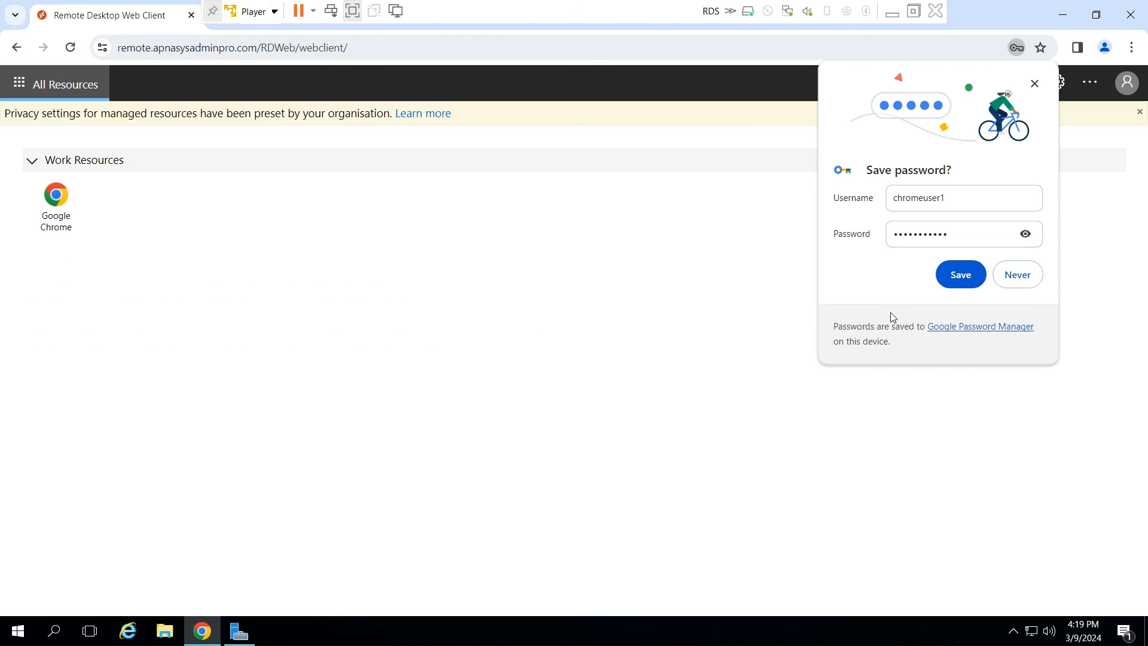
click(1036, 280)
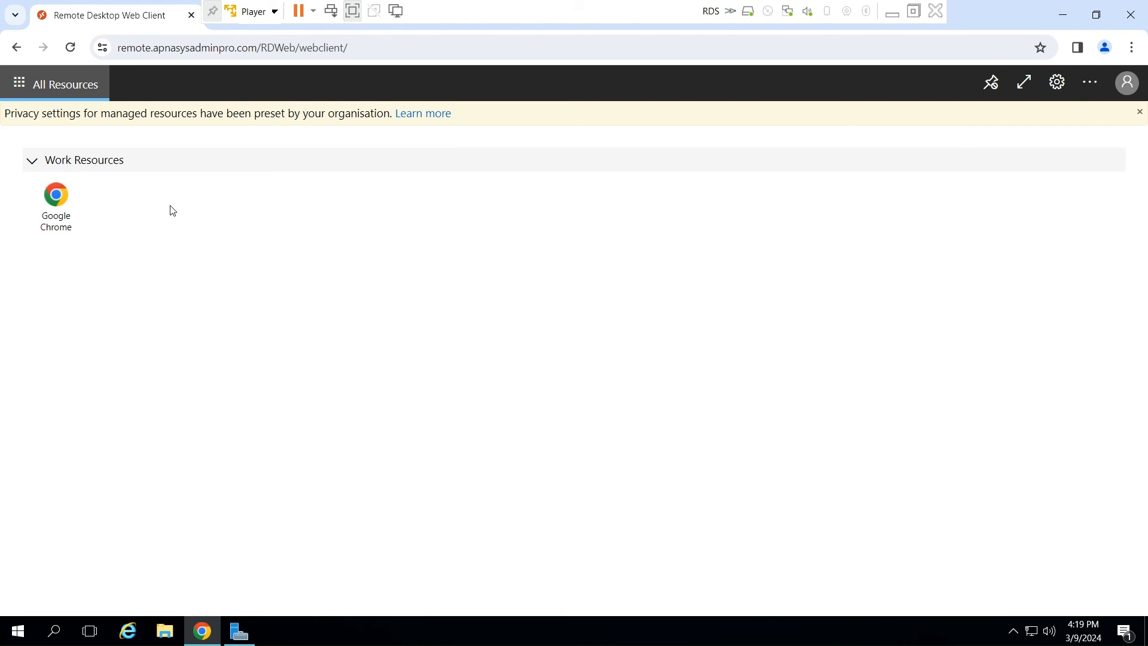
- Launch the Google Chrome RemoteApp with only clipboard access allowed, remember this choice for the computer, and maximize the remote window
click(56, 201)
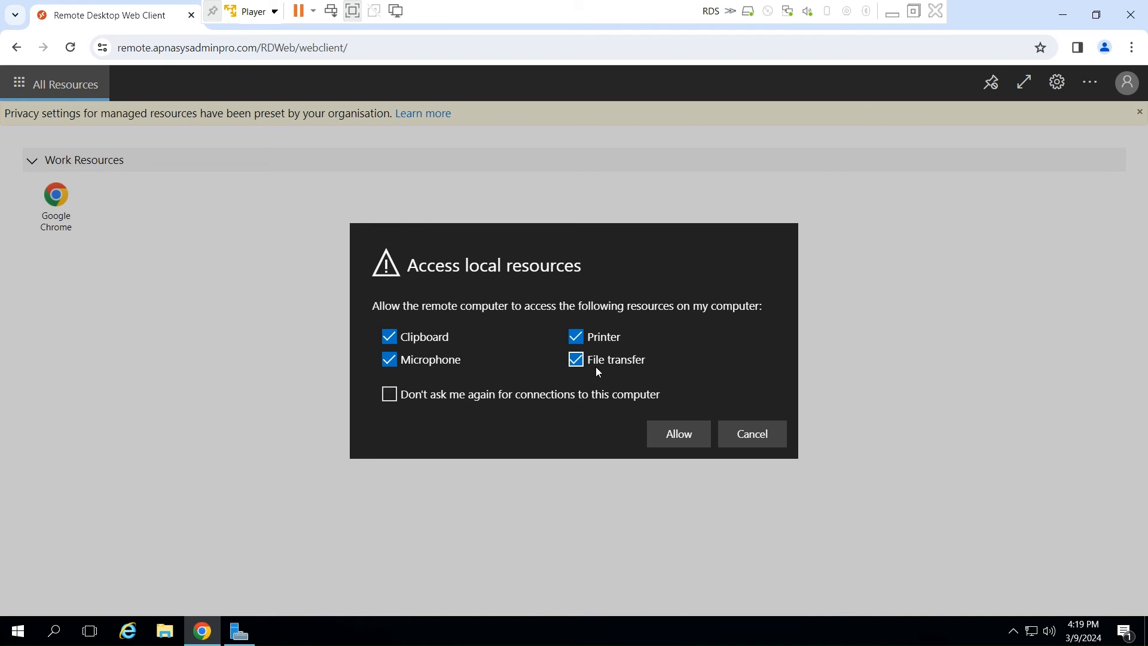
click(391, 362)
click(576, 338)
click(389, 395)
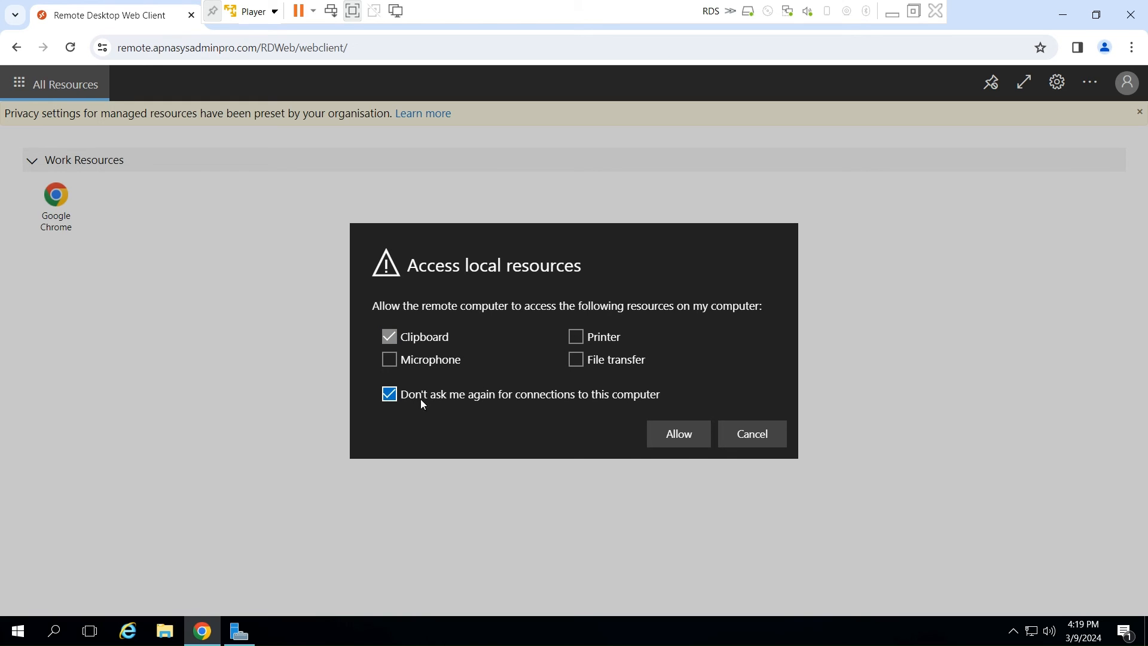
click(688, 440)
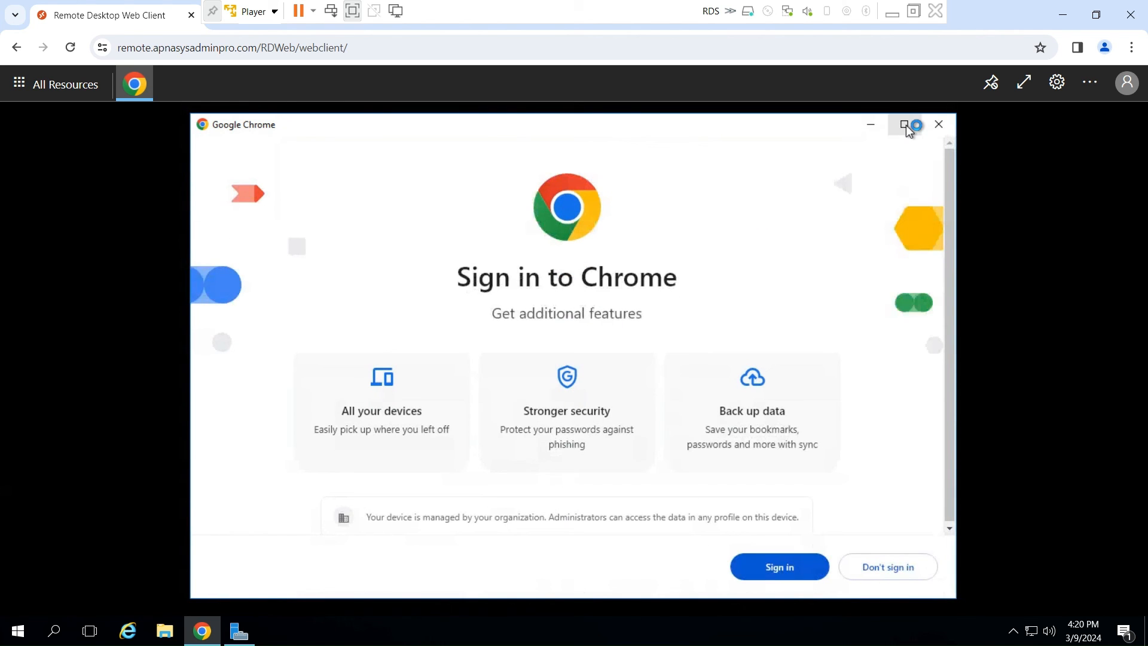
click(906, 126)
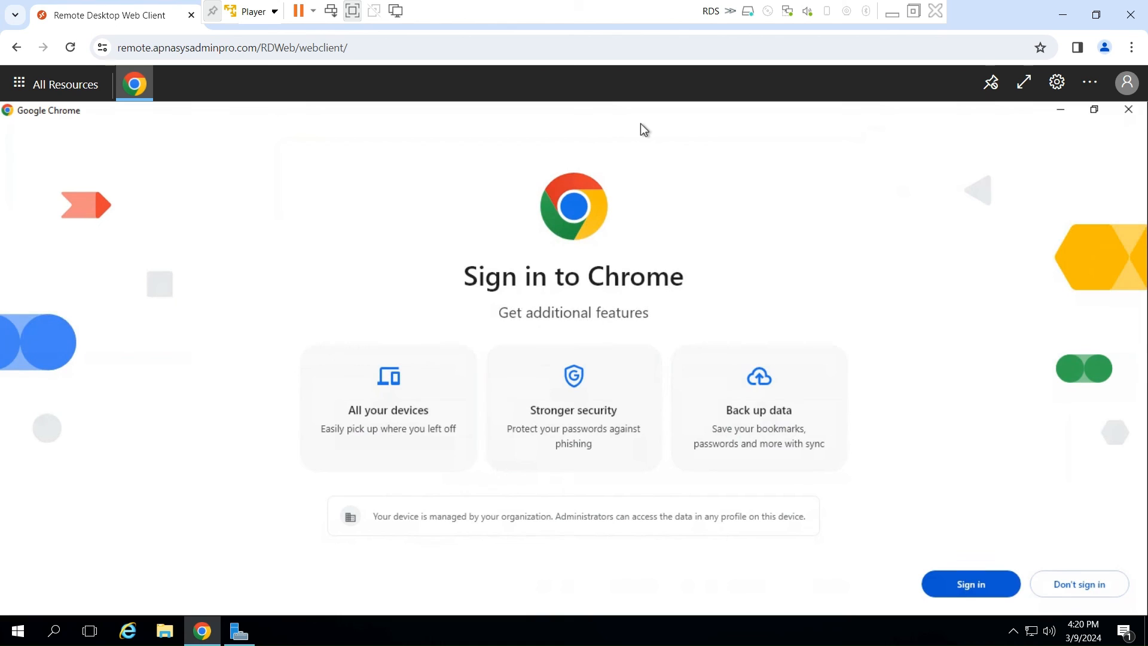
- Open an Incognito window and load the Remote Desktop Web Client at remote.apnasysadminpro.com
click(1131, 47)
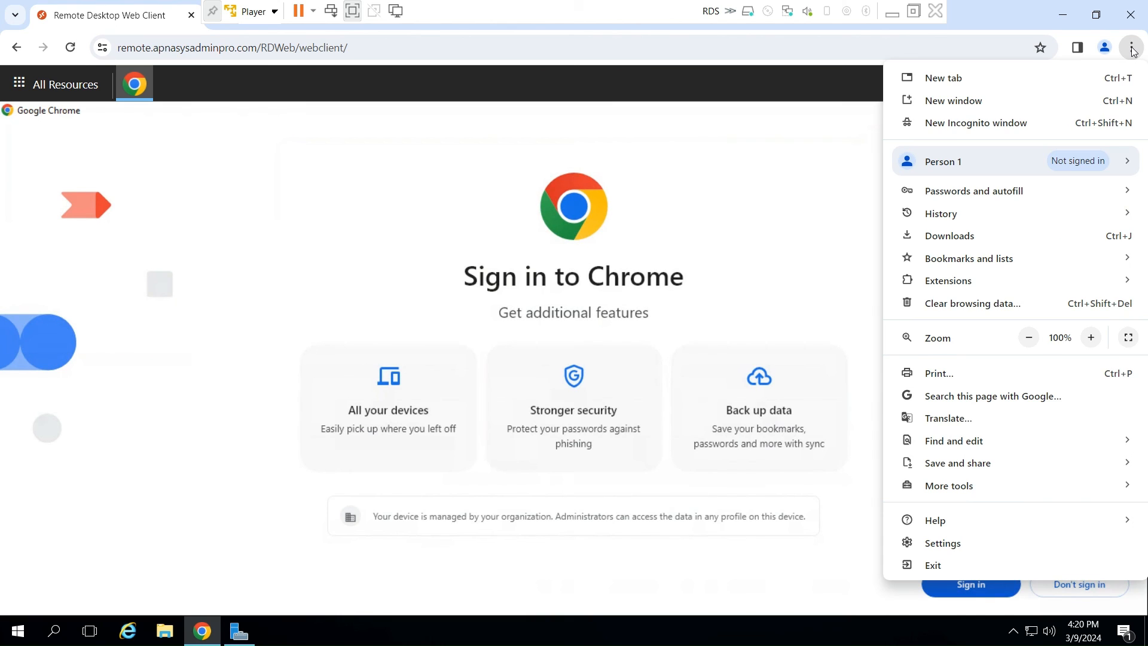
click(936, 126)
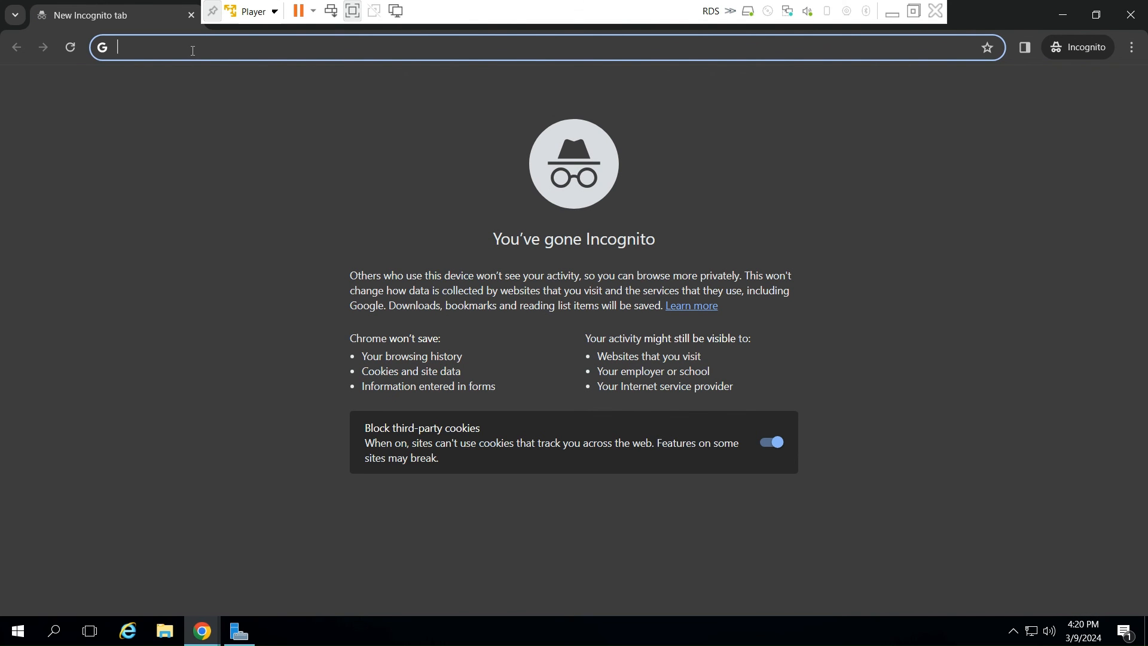
text(remote.apnasysadminpro.com)
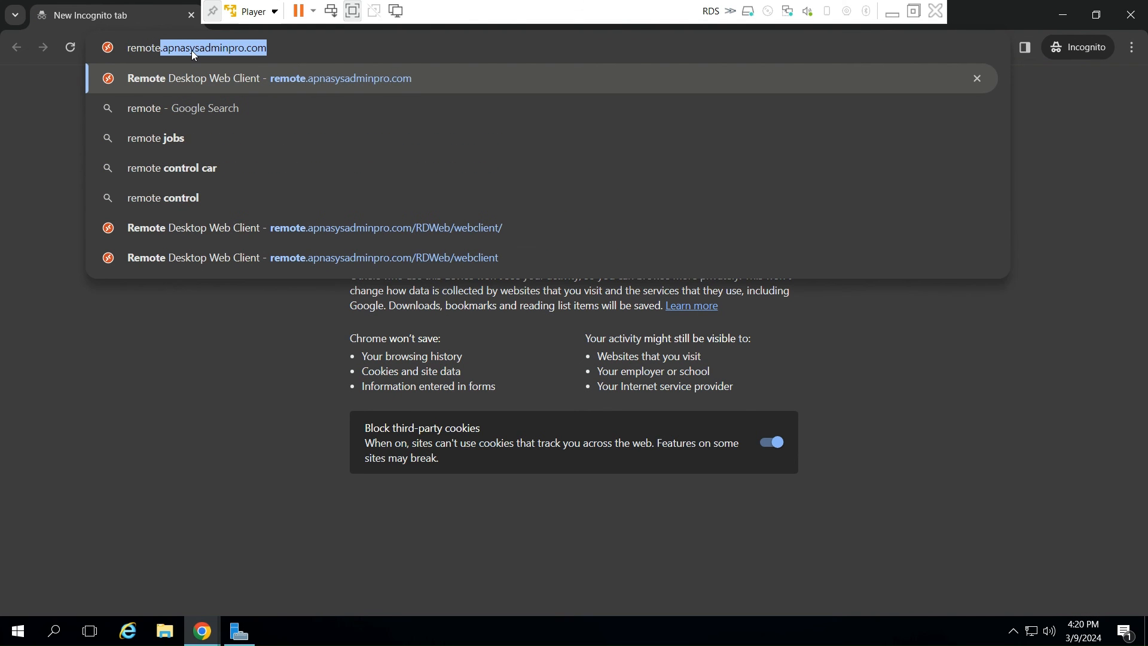
key(Return)
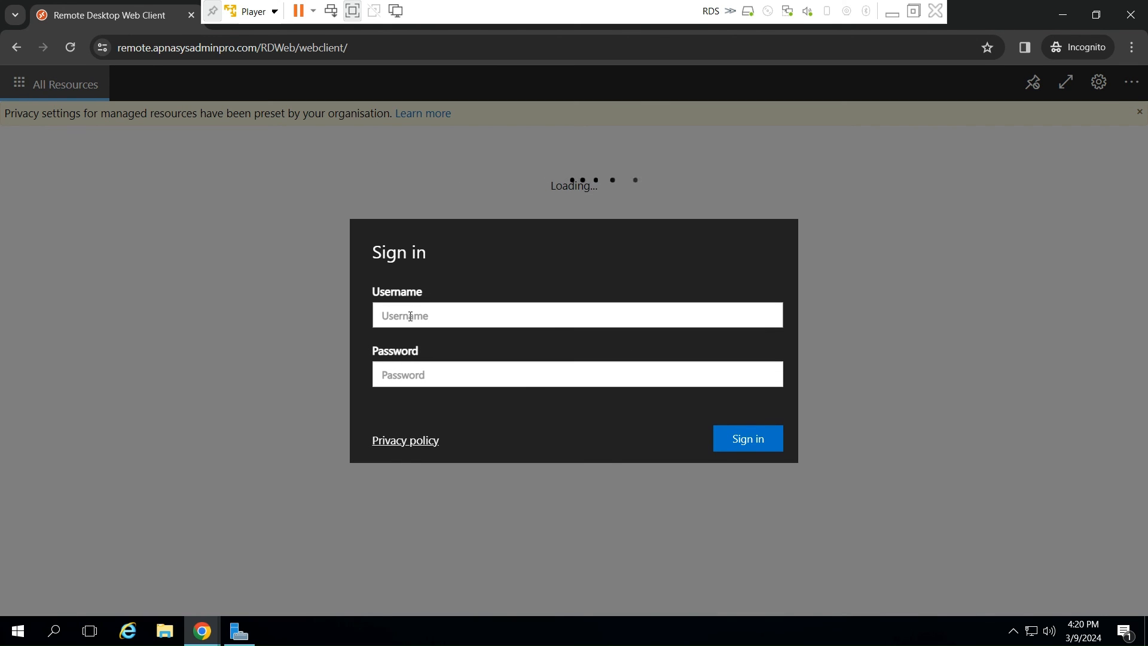
- Sign in to the web client as ieuser1 with the account password
text(ieuser)
key(Tab)
text(*****)
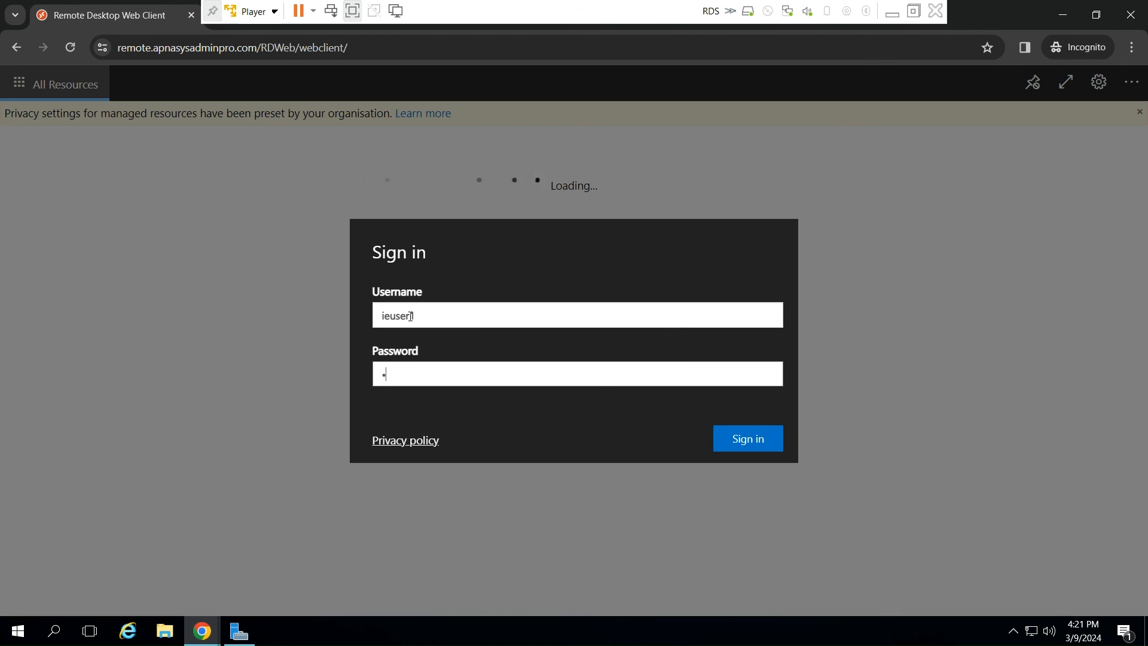
text(******)
key(Return)
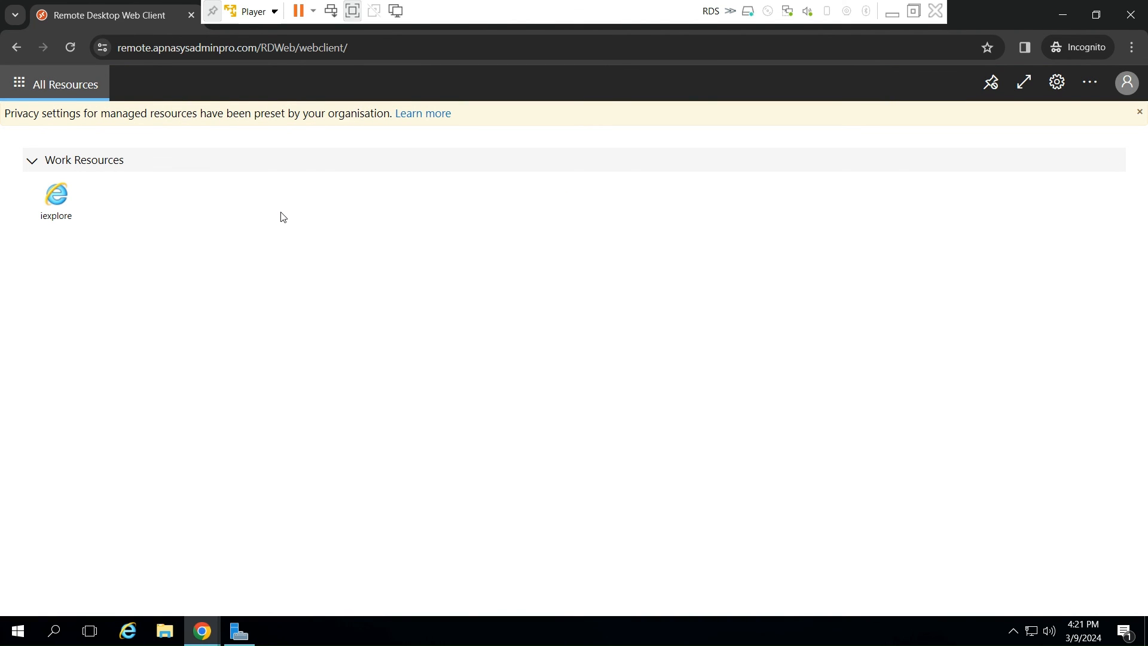
- Launch the iexplore RemoteApp with only clipboard access allowed, remember this choice for the computer, and maximize the remote window
click(57, 203)
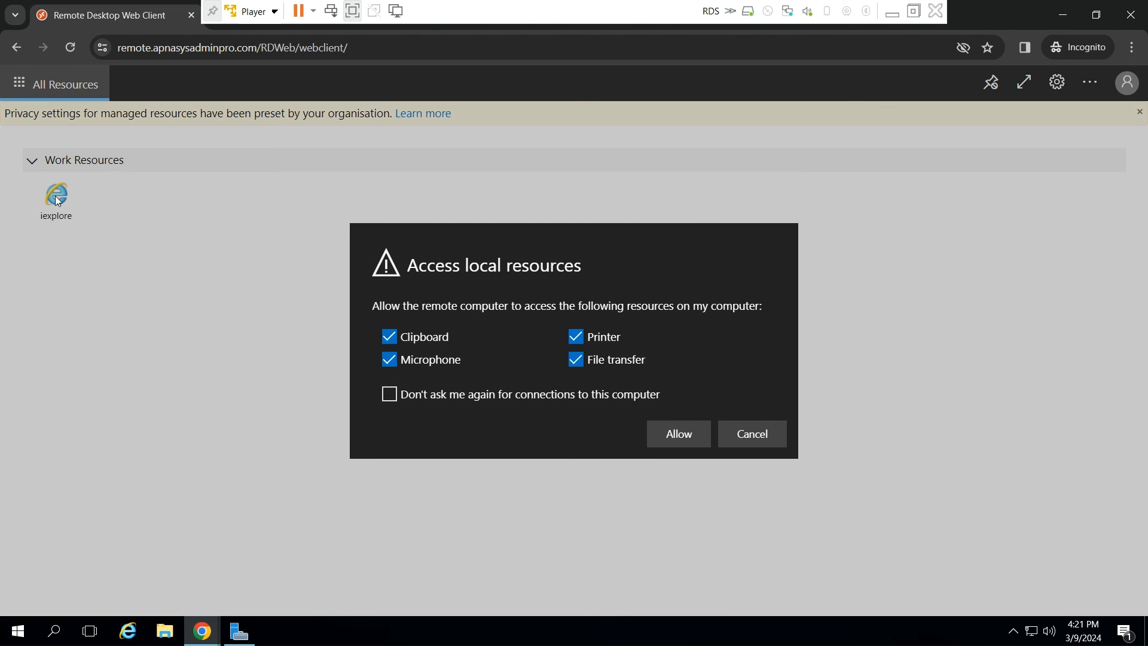
click(387, 361)
click(576, 337)
click(386, 399)
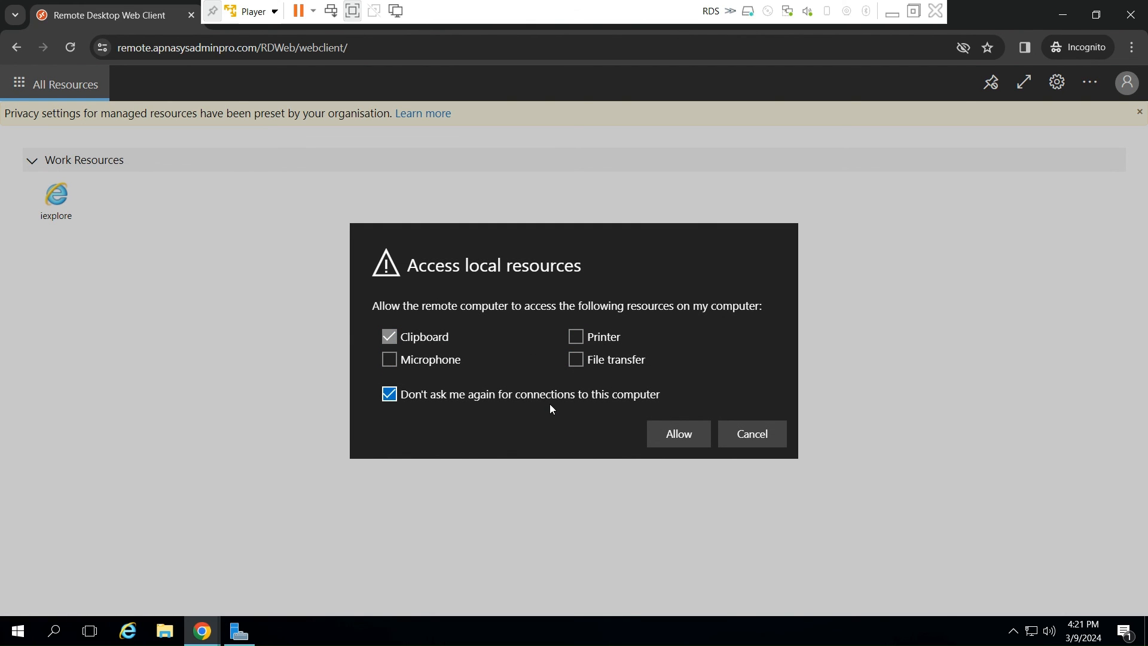
click(683, 441)
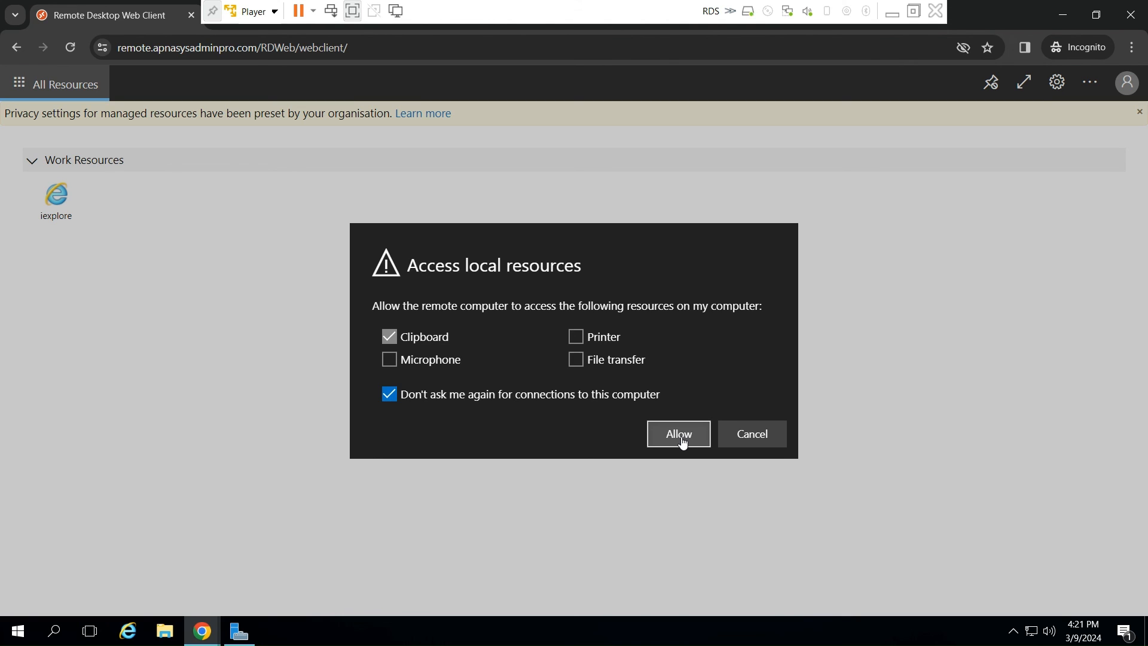
click(681, 438)
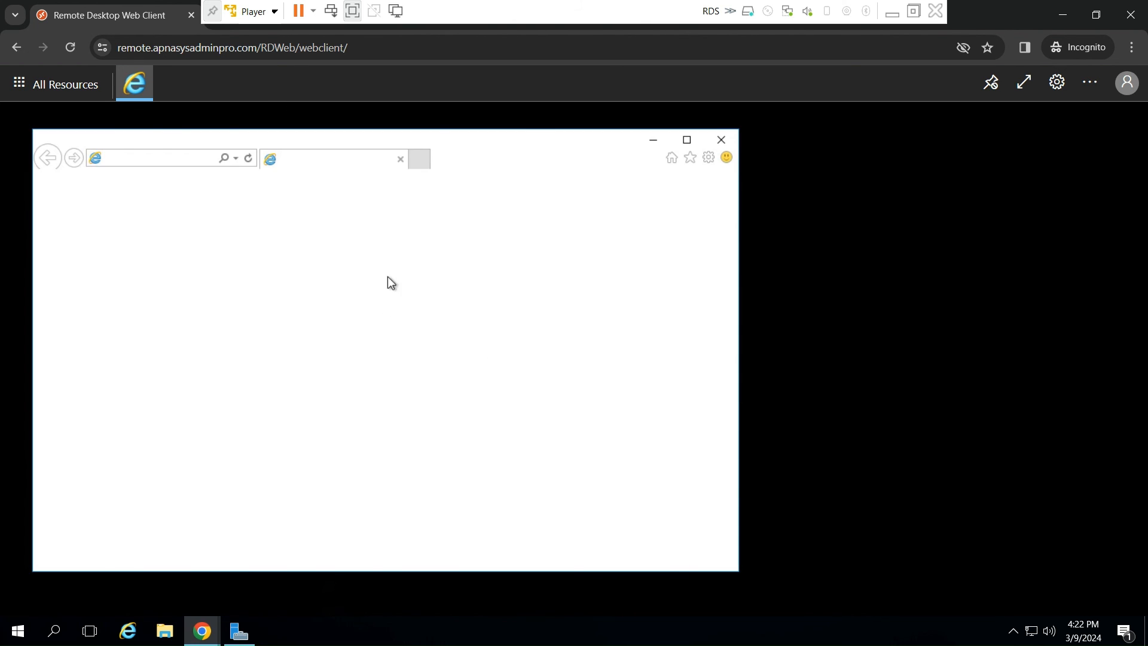
click(687, 141)
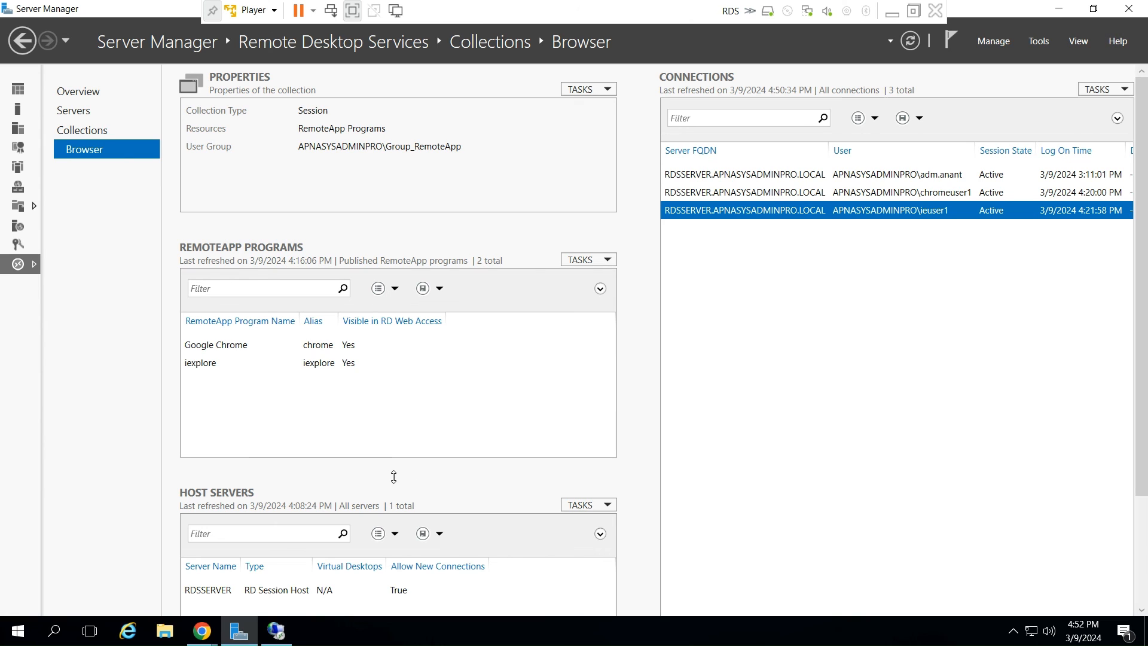
- Switch to RD Gateway Manager and refresh the Monitoring list to examine the active gateway connections
click(276, 633)
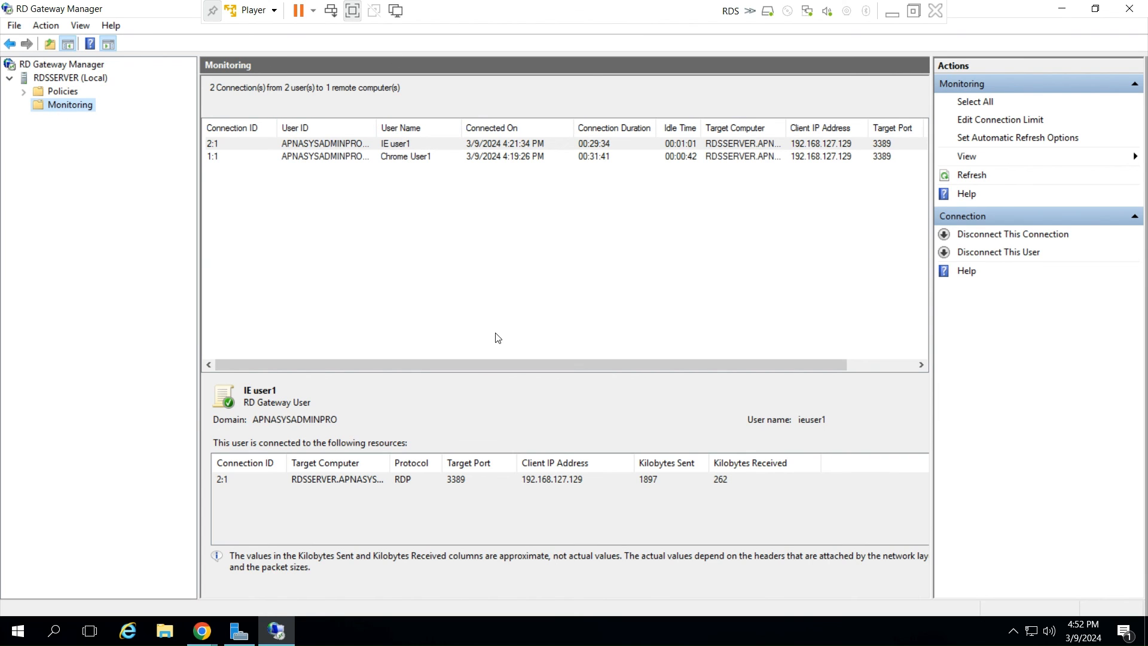
click(976, 174)
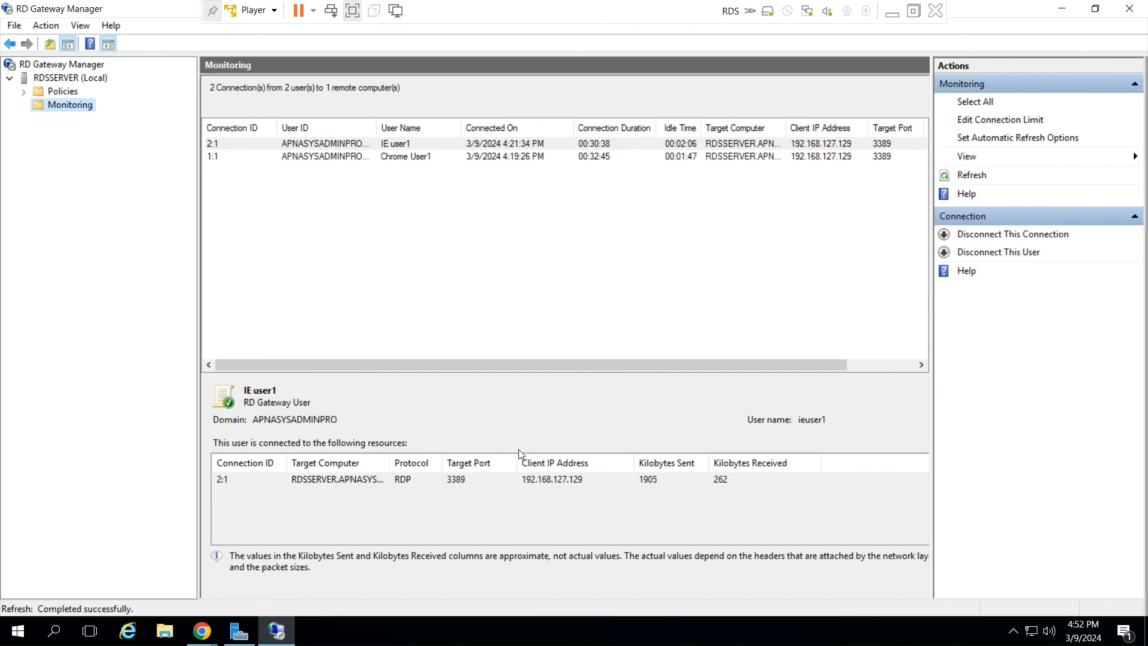